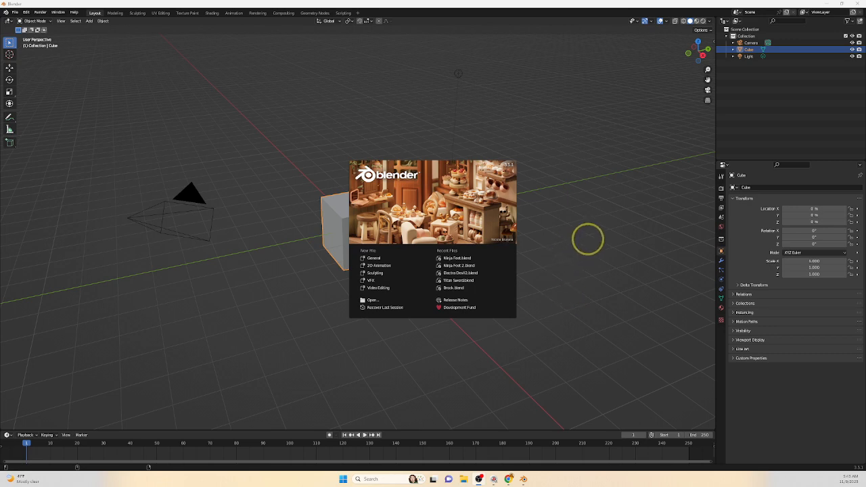
# Dismiss the splash screen and delete the default camera, cube and light from the scene
pyautogui.click(587, 239)
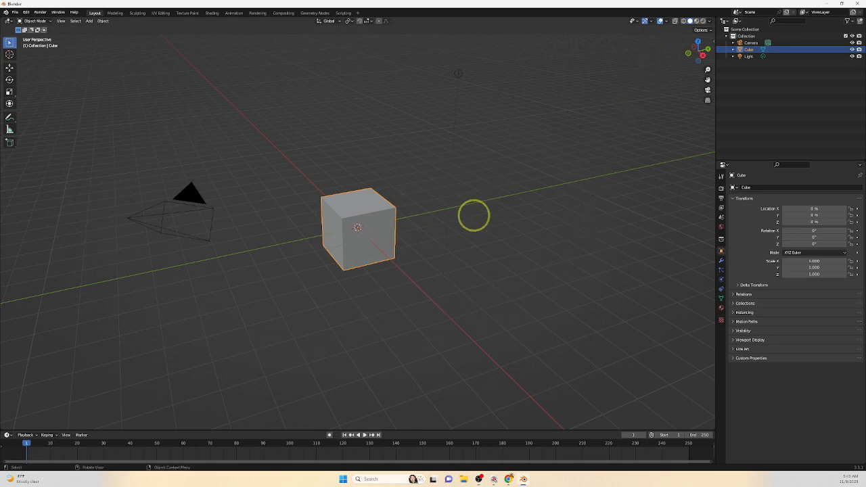
pyautogui.press('a')
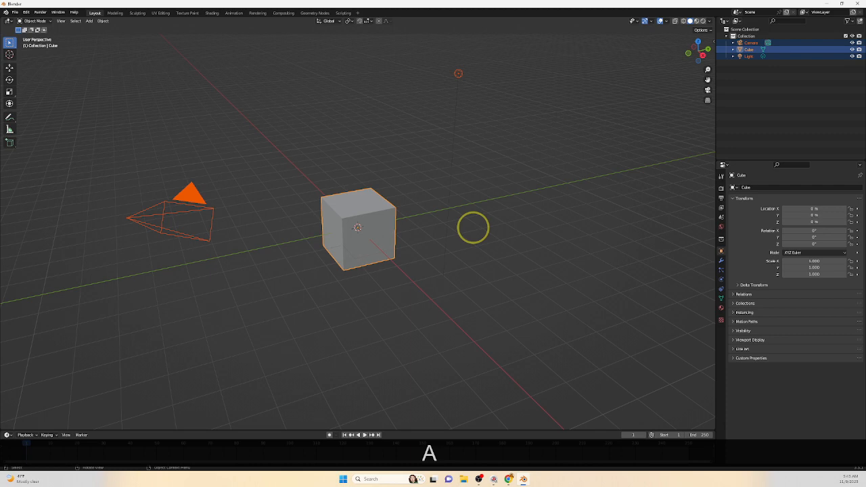
pyautogui.press('Delete')
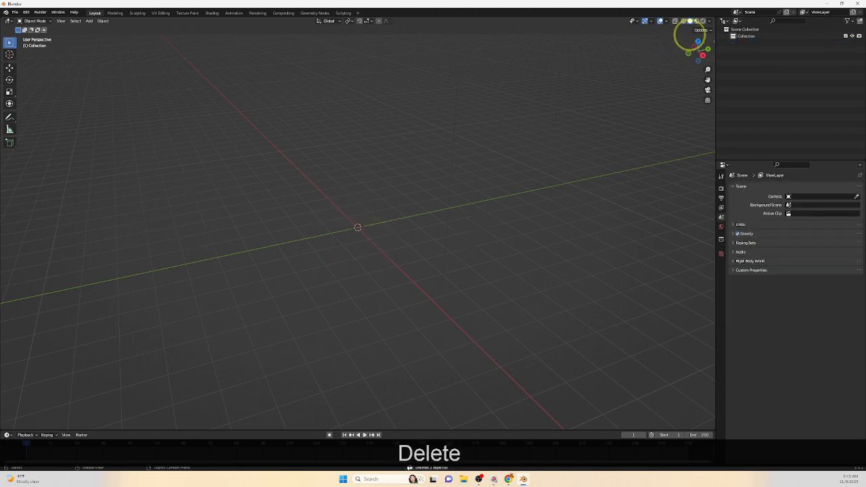
# Set the viewport to the top orthographic view, centred around the world origin
pyautogui.moveTo(694, 37); pyautogui.dragTo(697, 42)
pyautogui.click(697, 42)
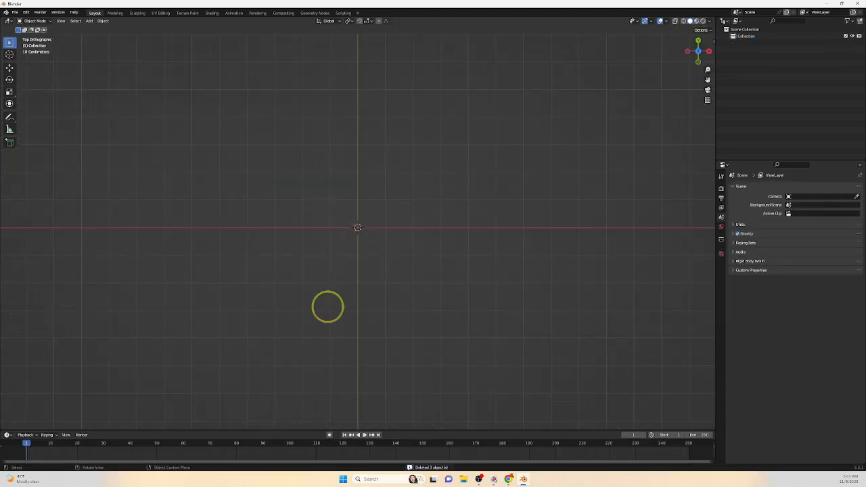
pyautogui.keyDown('shift'); pyautogui.moveTo(385, 204); pyautogui.dragTo(444, 234, button='middle'); pyautogui.keyUp('shift')
pyautogui.press('`')
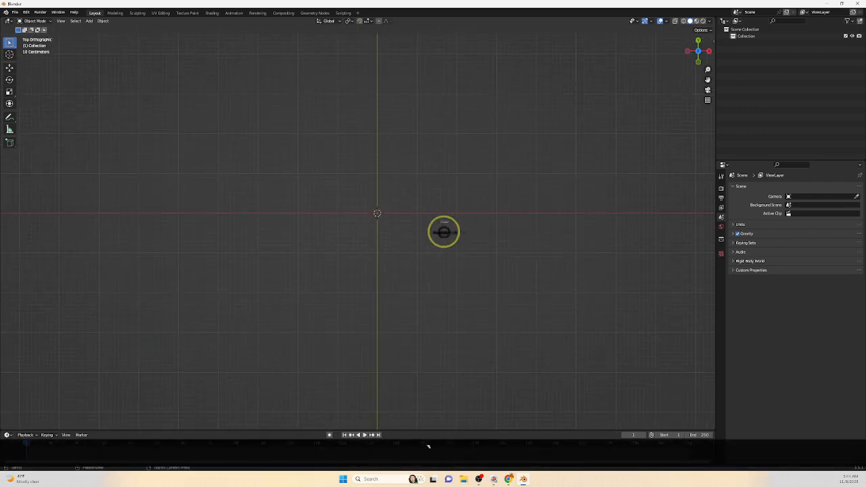
pyautogui.click(443, 193)
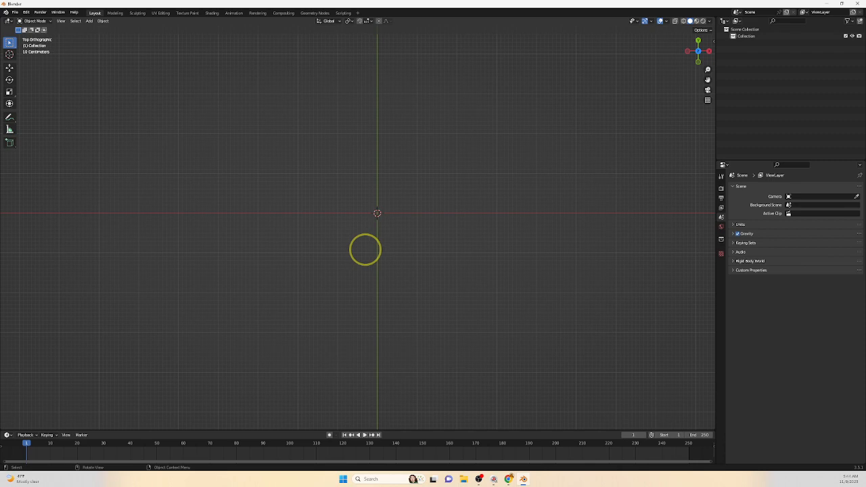
# Try the back orthographic view and return the viewport to the top orthographic view
pyautogui.press('`')
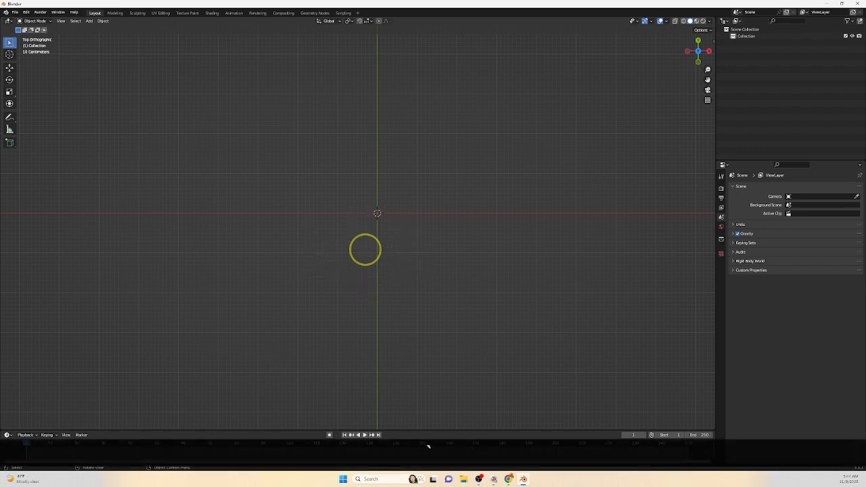
pyautogui.press('`')
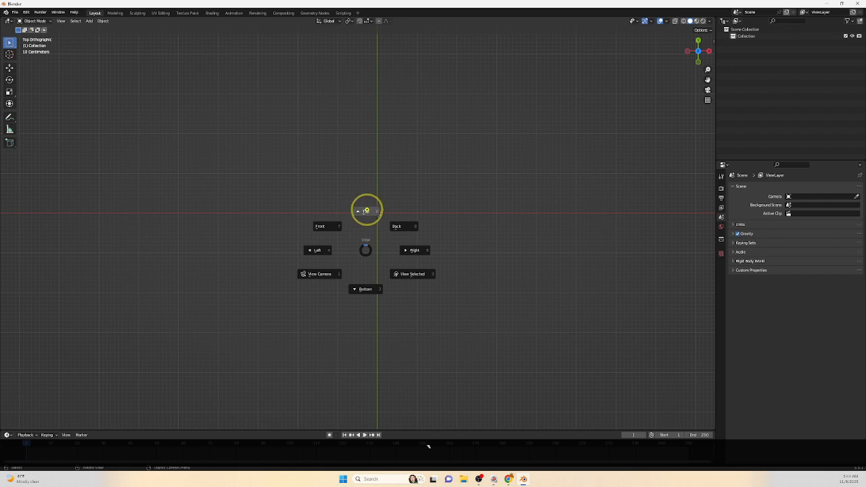
pyautogui.click(416, 166)
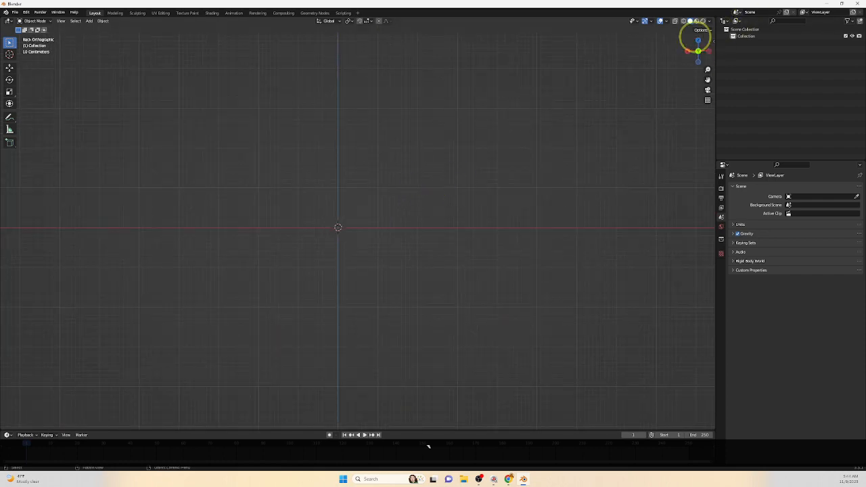
pyautogui.click(697, 41)
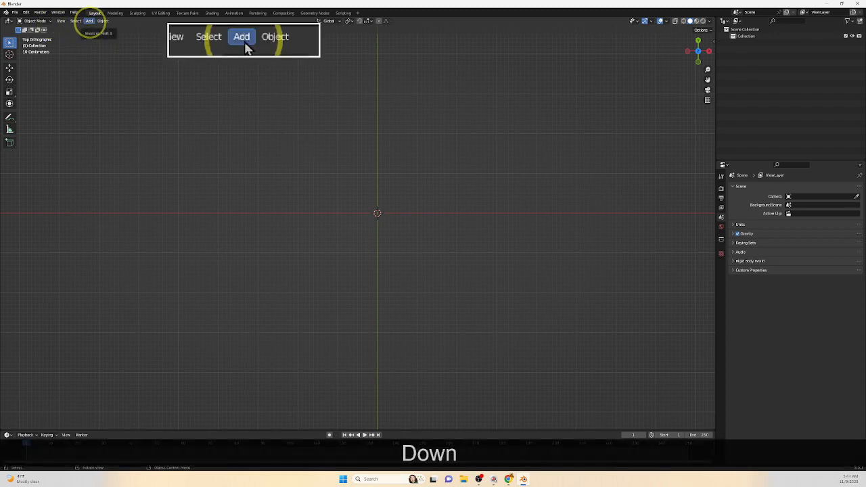
# Add heart outline.png from the Desktop\3D\Images folder as a reference image aligned to the top view
pyautogui.click(90, 22)
pyautogui.moveTo(99, 29)
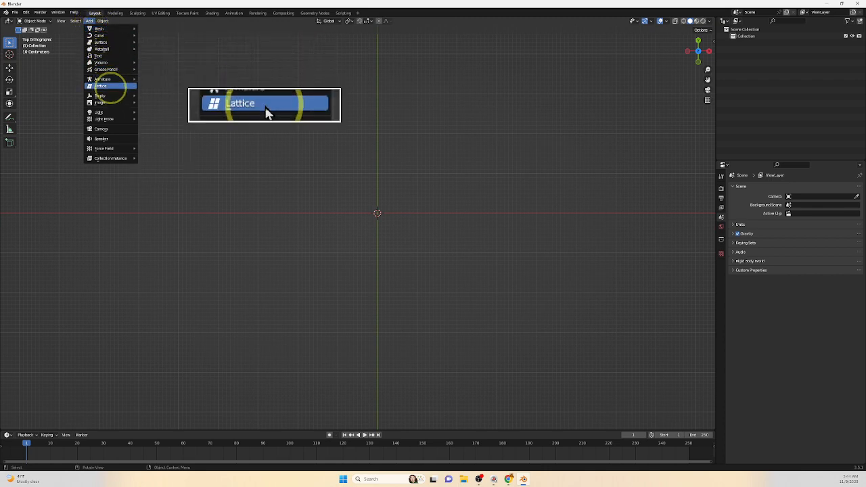
pyautogui.moveTo(112, 102)
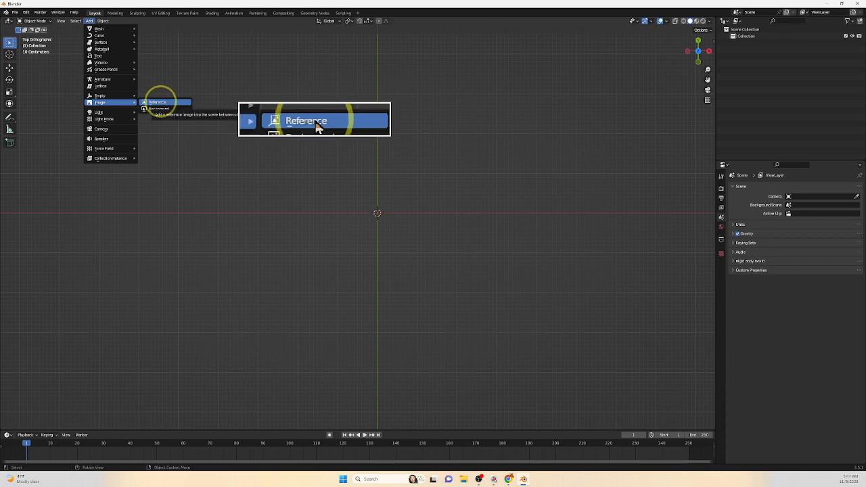
pyautogui.click(157, 102)
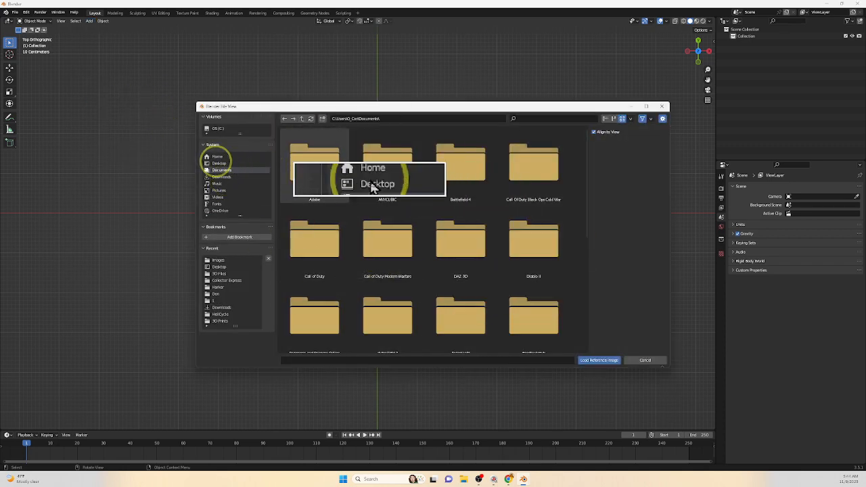
pyautogui.click(215, 162)
pyautogui.doubleClick(316, 172)
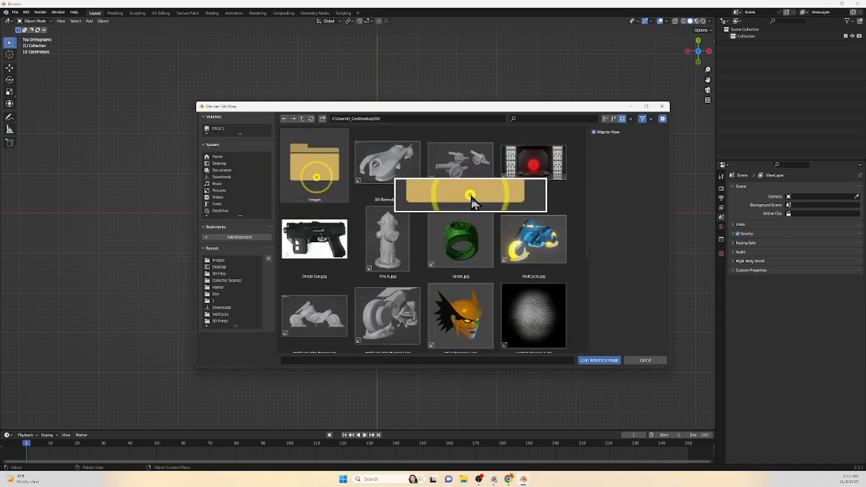
pyautogui.click(315, 172)
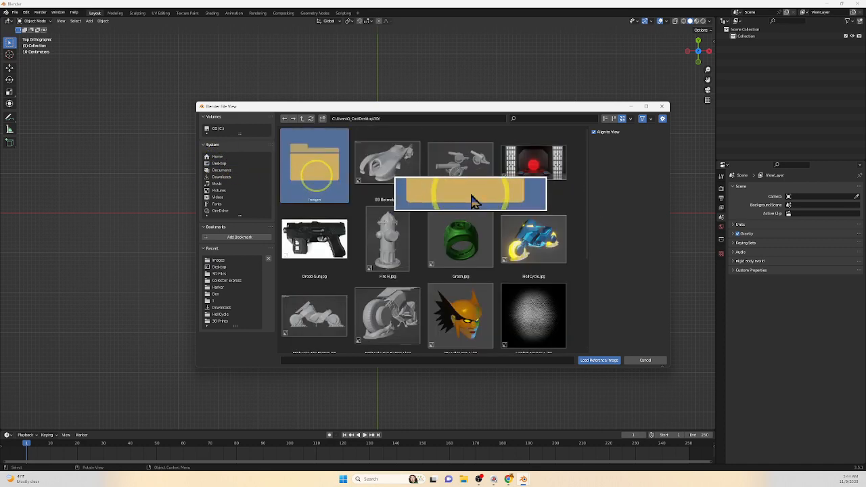
pyautogui.doubleClick(320, 169)
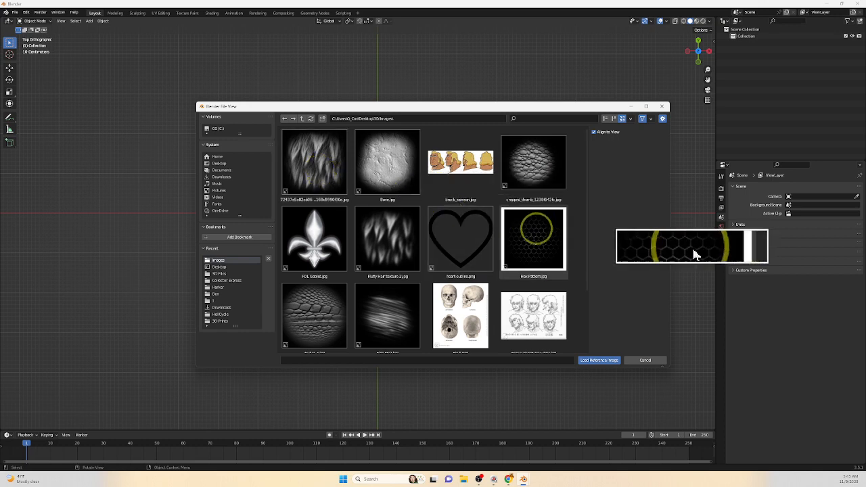
pyautogui.click(453, 235)
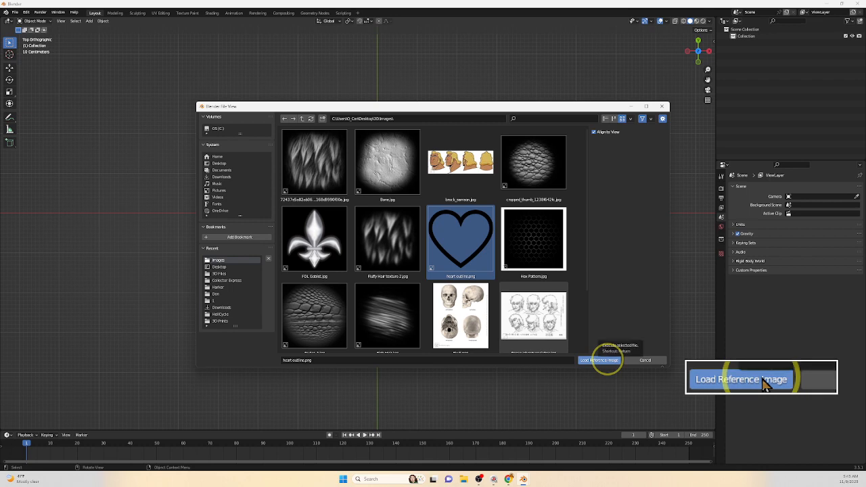
pyautogui.click(601, 360)
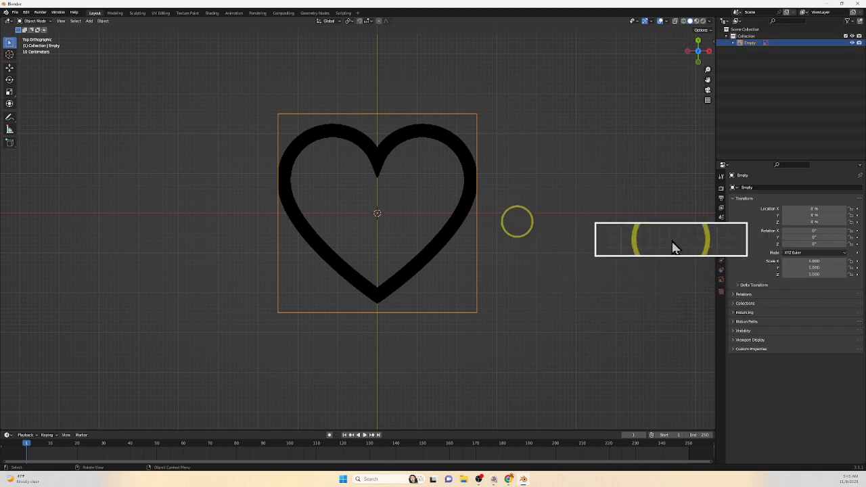
# Add a mesh circle at the world origin over the heart reference image
pyautogui.press('Down')
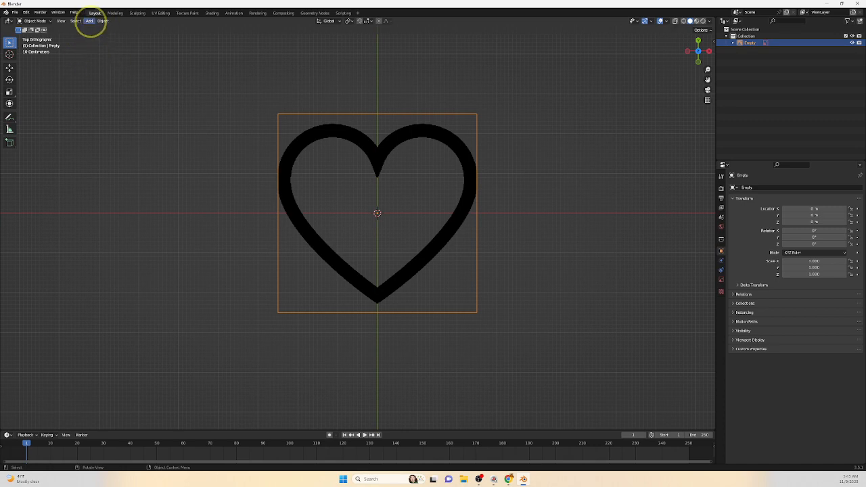
pyautogui.click(89, 21)
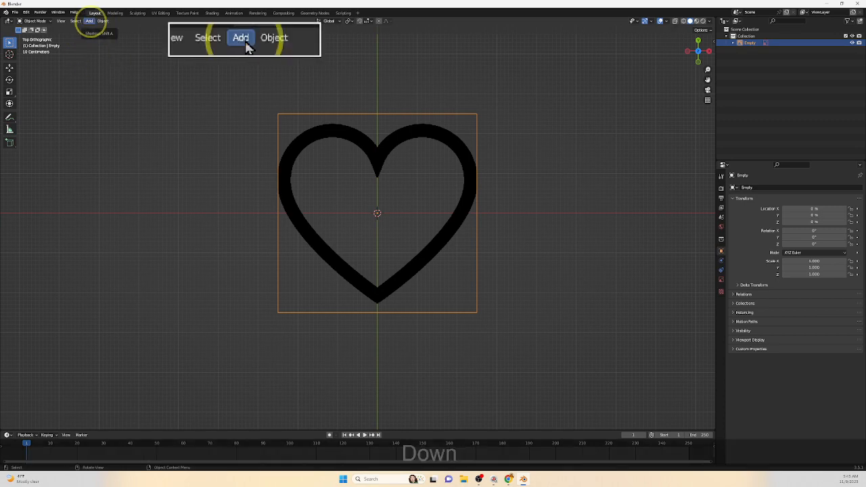
pyautogui.moveTo(98, 29)
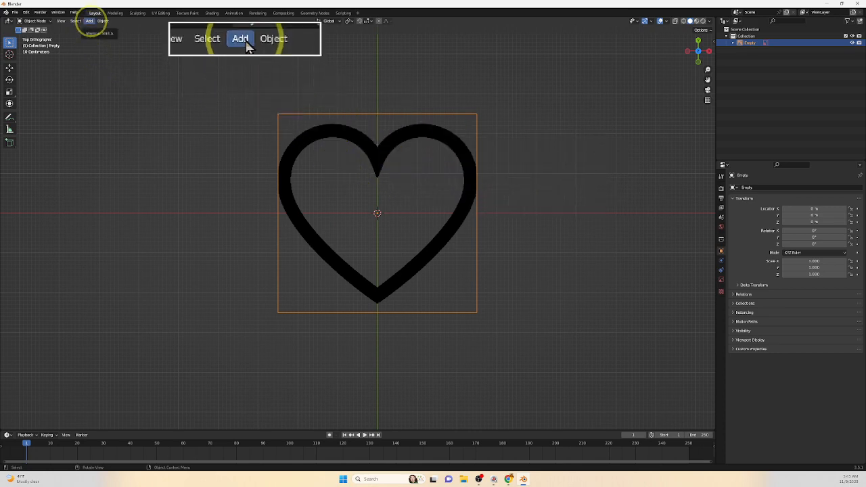
pyautogui.click(90, 21)
pyautogui.moveTo(102, 29)
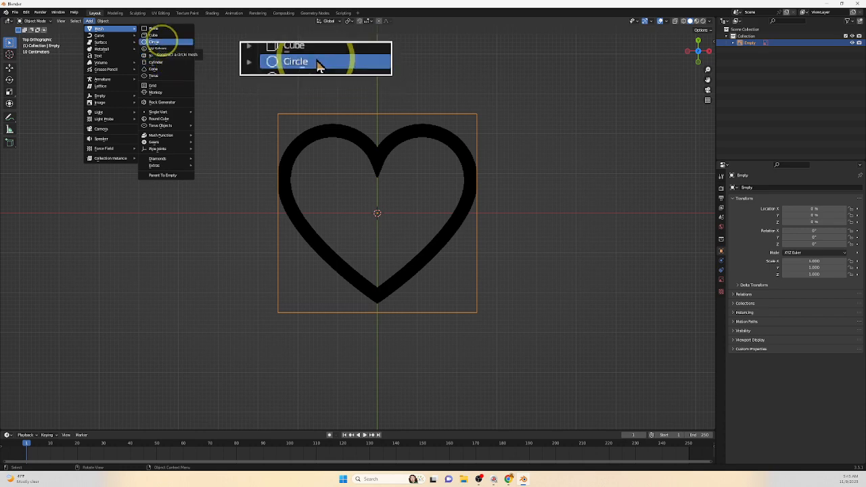
pyautogui.click(162, 41)
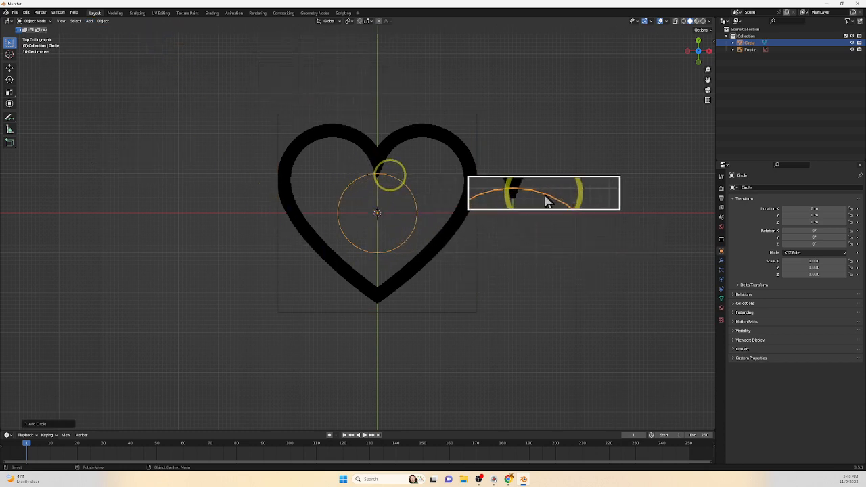
# In Edit Mode, select all of the circle's vertices and fill them with a face
pyautogui.press('Down')
pyautogui.scroll(4, 396, 180)
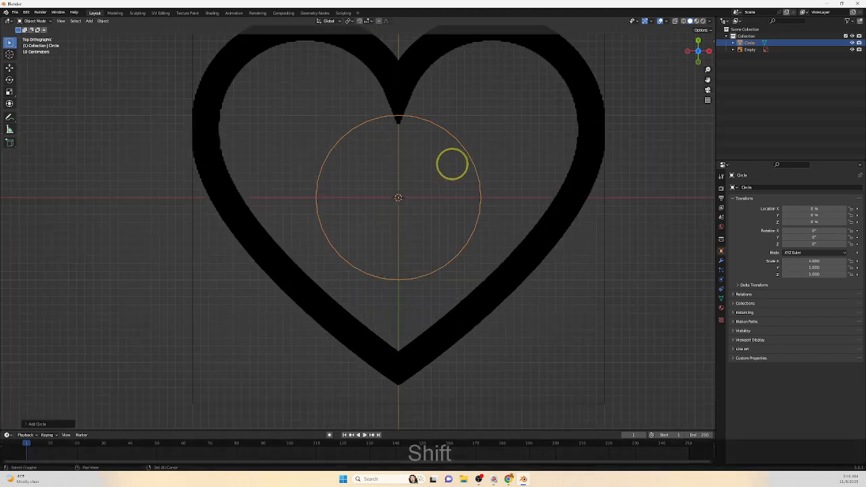
pyautogui.keyDown('shift'); pyautogui.moveTo(453, 162); pyautogui.dragTo(433, 214, button='middle'); pyautogui.keyUp('shift')
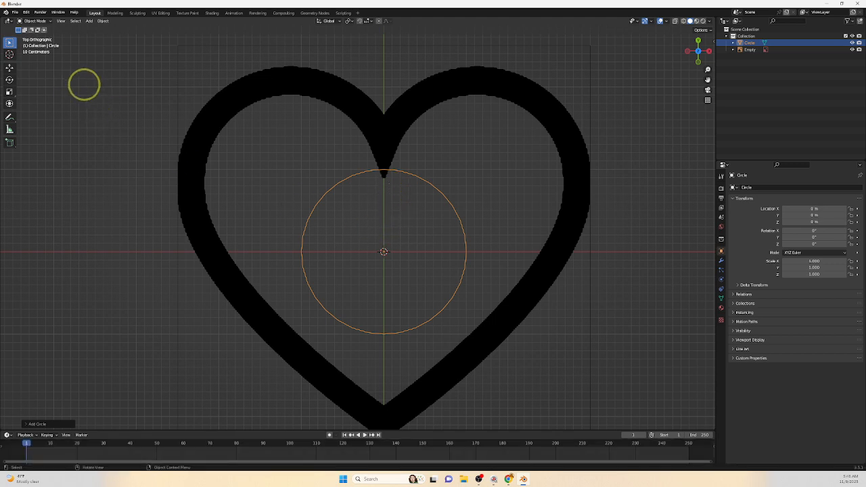
pyautogui.press('Tab')
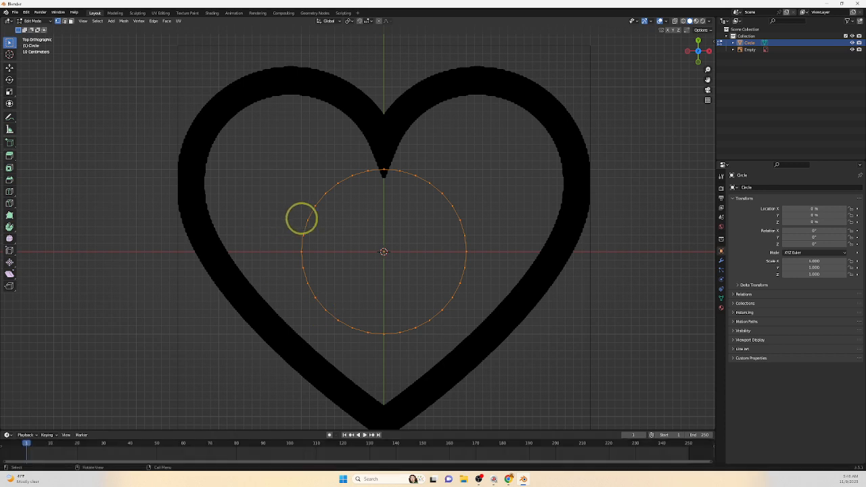
pyautogui.press('a')
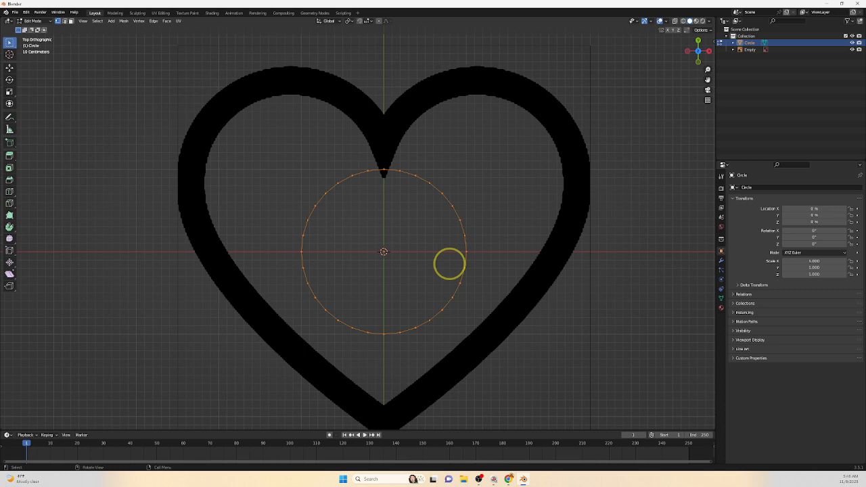
pyautogui.press('f')
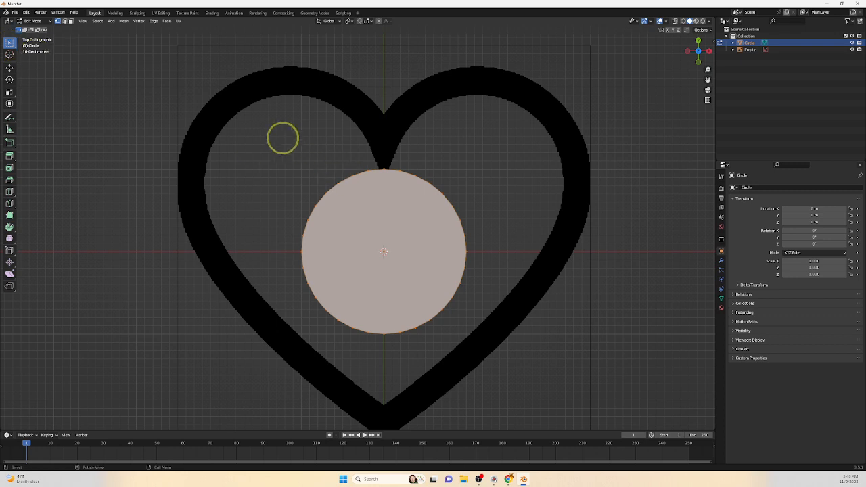
# Delete the vertices of the circle's left half and fill the remaining right half with a face
pyautogui.click(257, 128)
pyautogui.moveTo(269, 120); pyautogui.dragTo(379, 361)
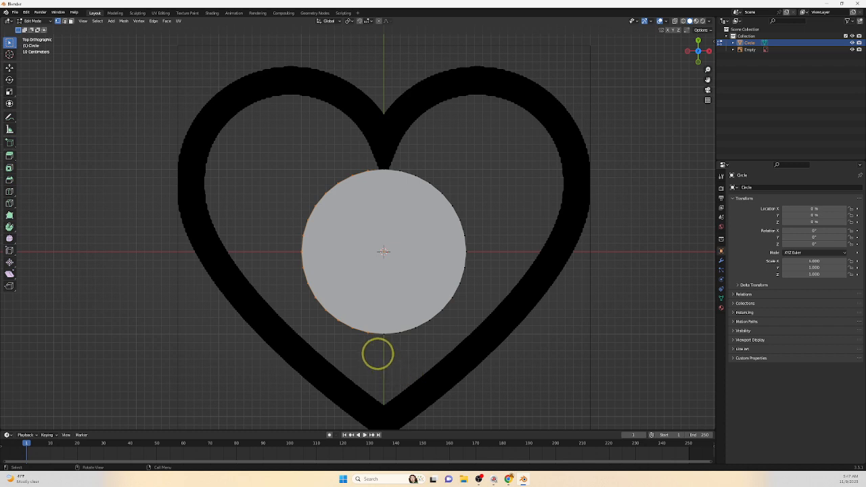
pyautogui.press('Delete')
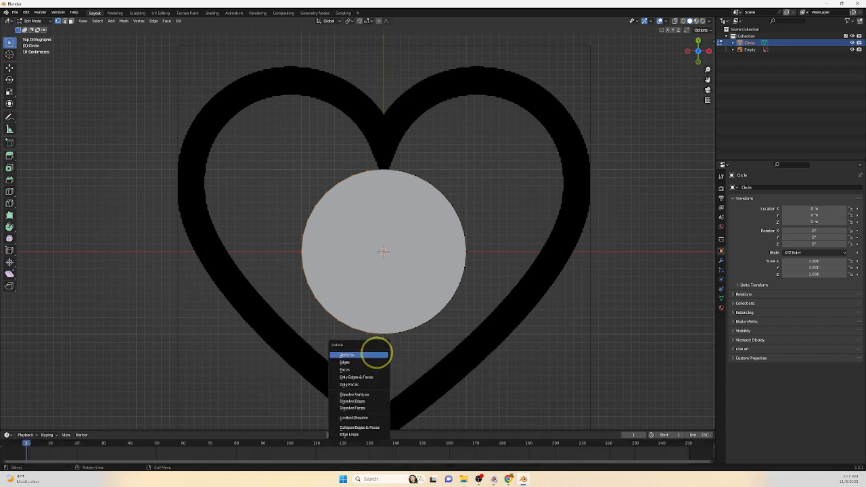
pyautogui.click(376, 353)
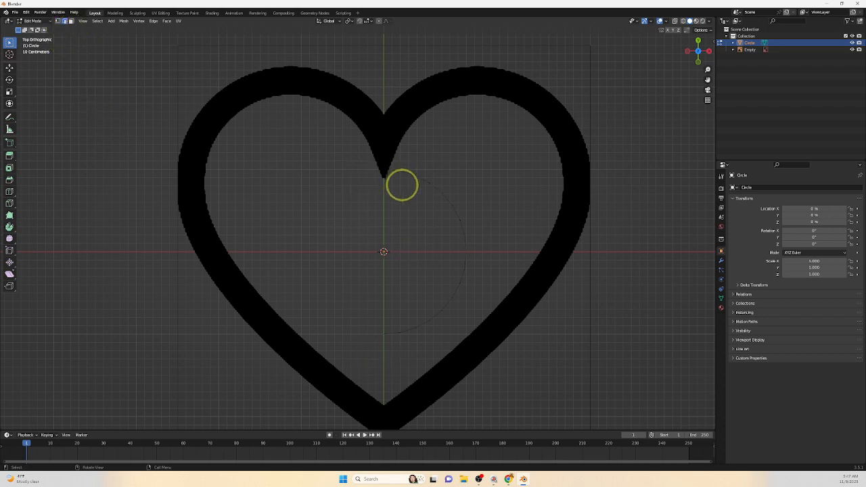
pyautogui.press('a')
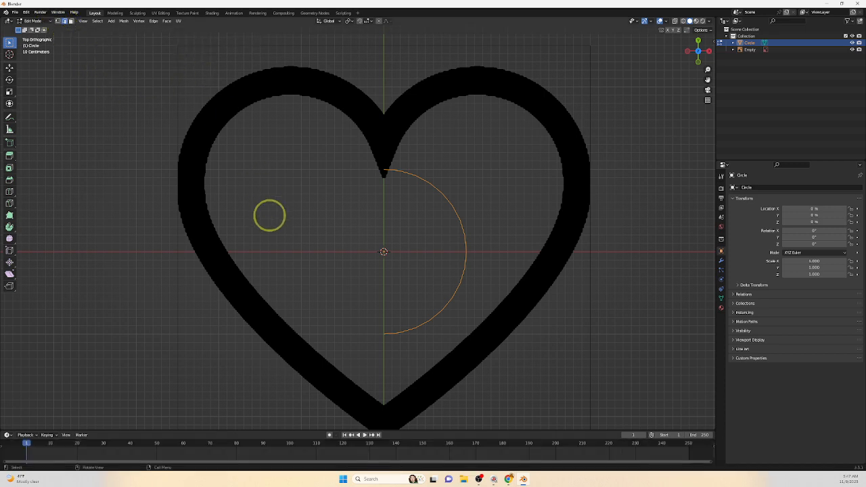
pyautogui.press('f')
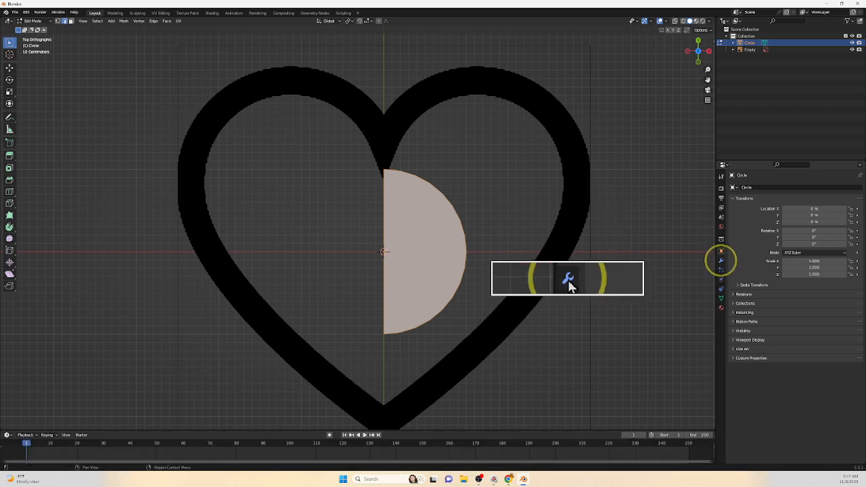
# Add a Mirror modifier to the half circle, mirroring it across the X axis
pyautogui.click(720, 261)
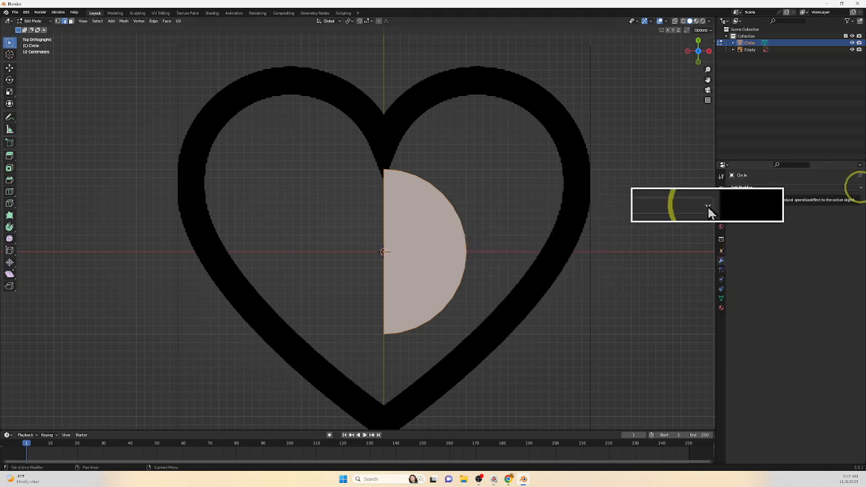
pyautogui.click(857, 188)
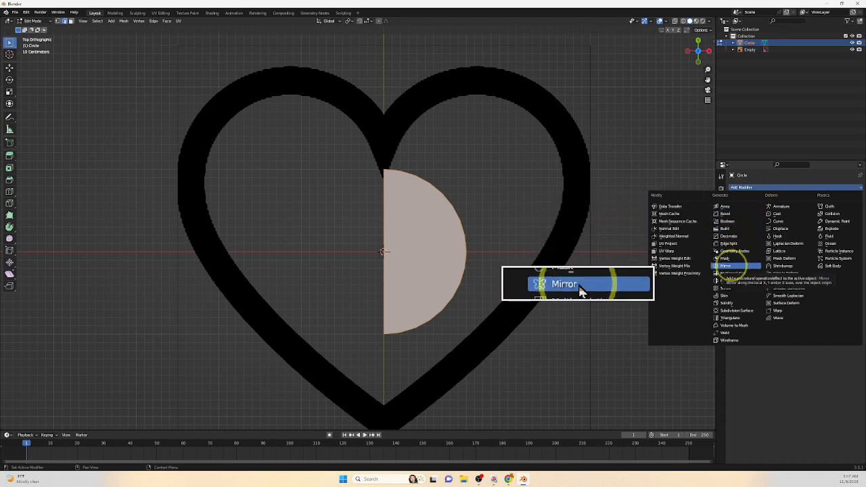
pyautogui.click(728, 266)
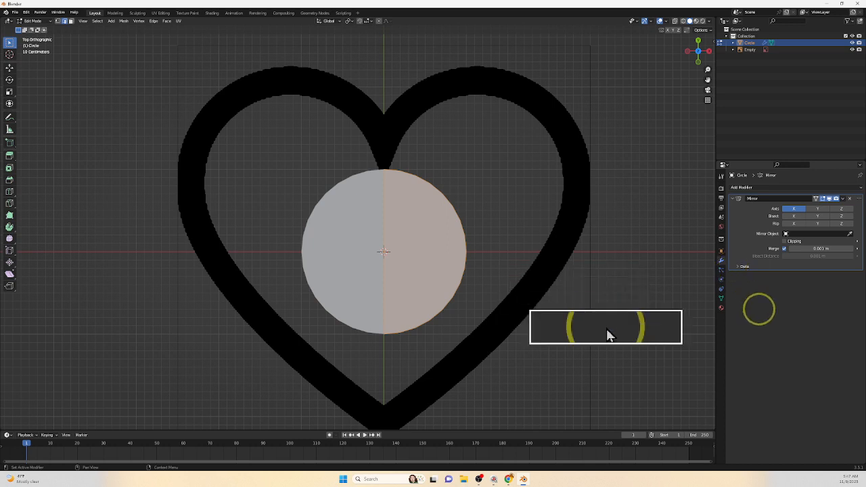
pyautogui.click(816, 209)
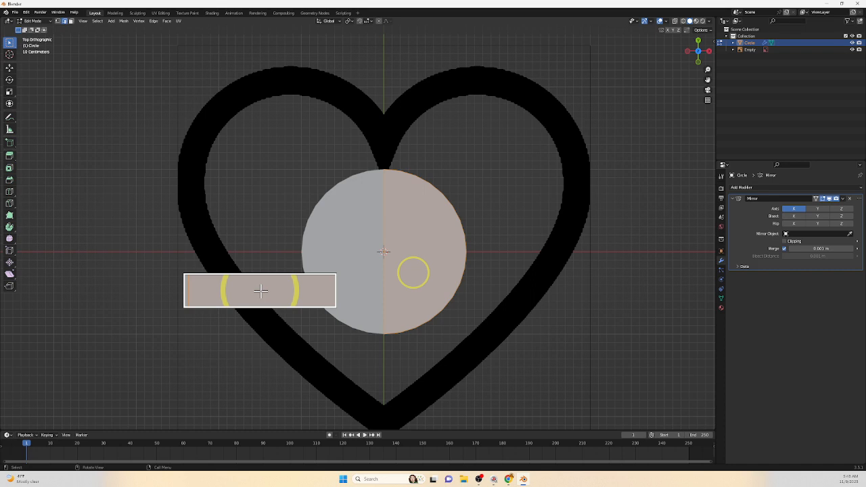
pyautogui.press('Right')
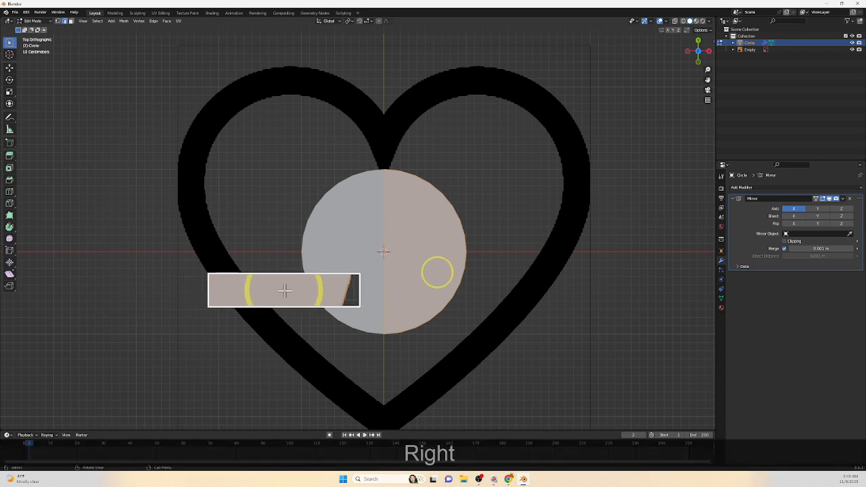
pyautogui.press('Down')
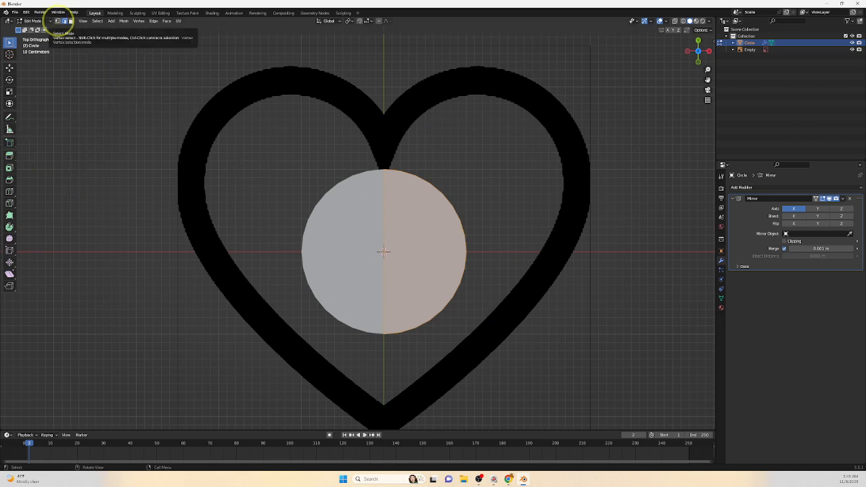
pyautogui.press('Down')
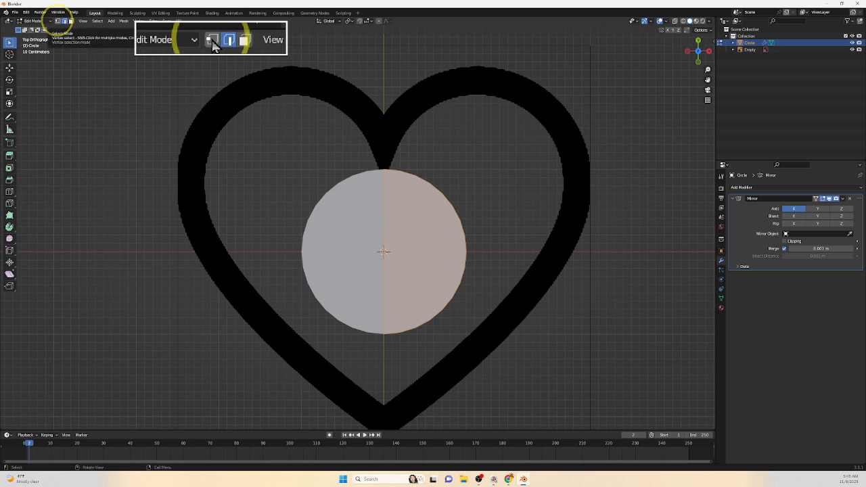
# In vertex select mode, move the half circle's bottom vertex to the heart's lower tip and its top vertex to the cleft
pyautogui.press('1')
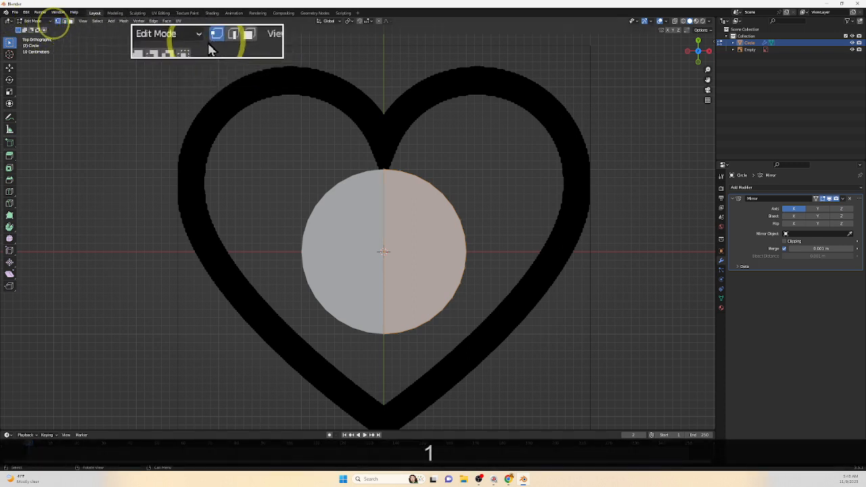
pyautogui.press('2')
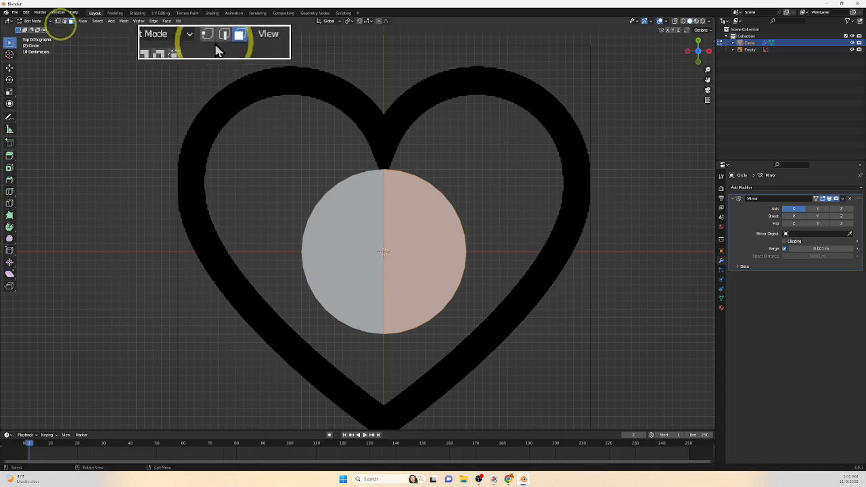
pyautogui.press('1')
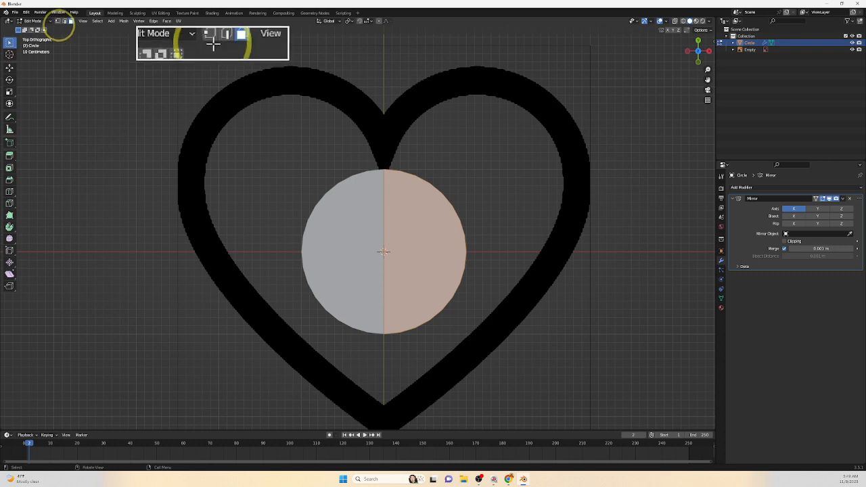
pyautogui.press('1')
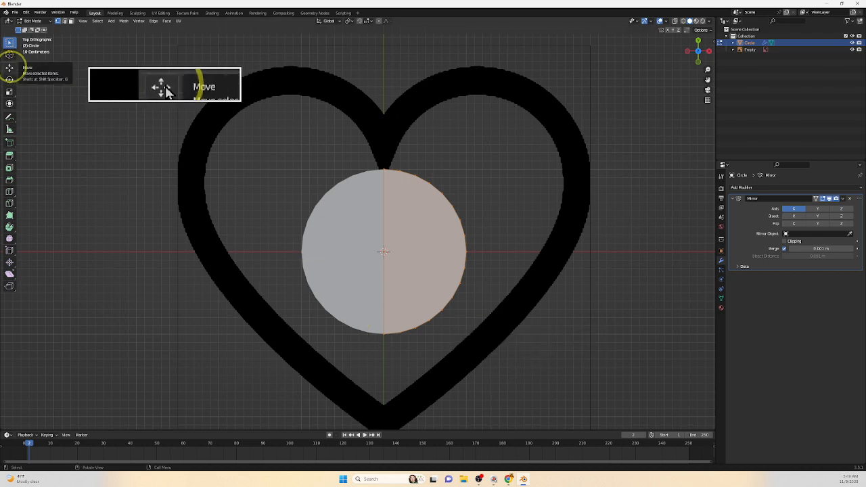
pyautogui.click(9, 67)
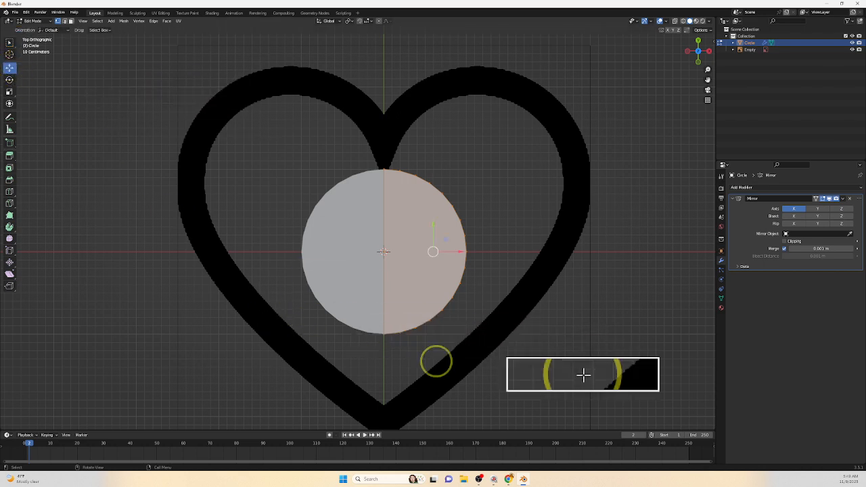
pyautogui.click(383, 333)
pyautogui.scroll(-1, 382, 311)
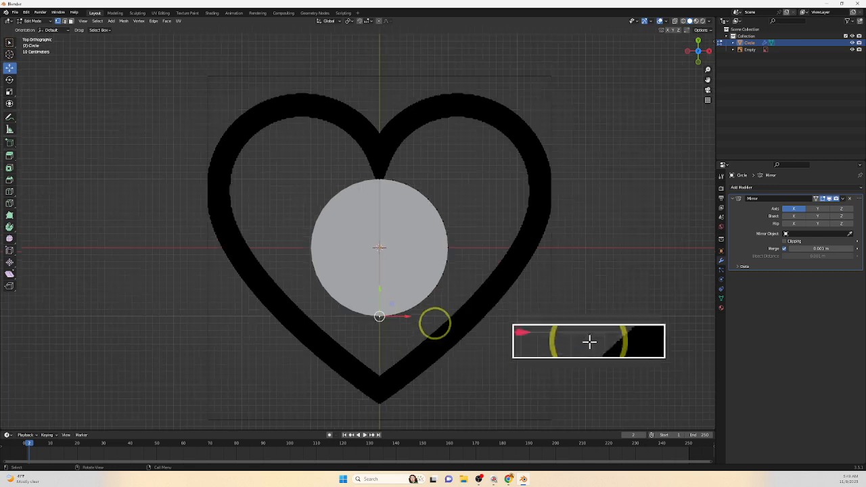
pyautogui.moveTo(377, 290); pyautogui.dragTo(387, 379)
pyautogui.click(379, 170)
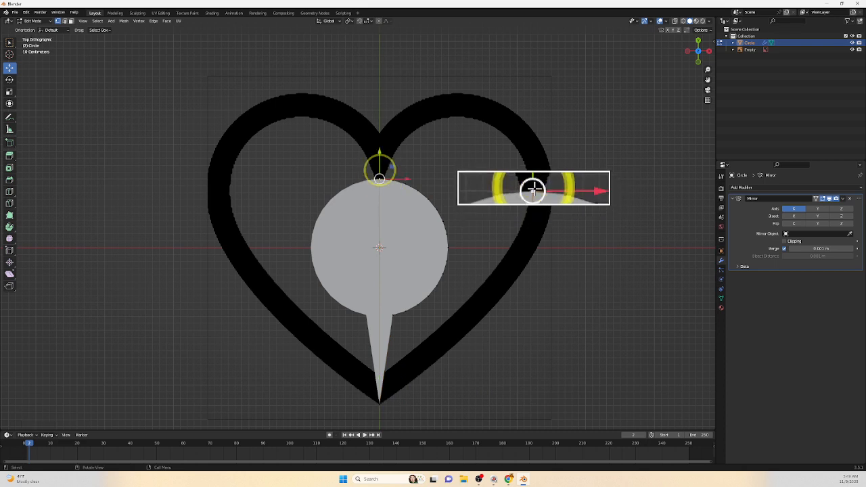
pyautogui.moveTo(379, 170); pyautogui.dragTo(382, 106)
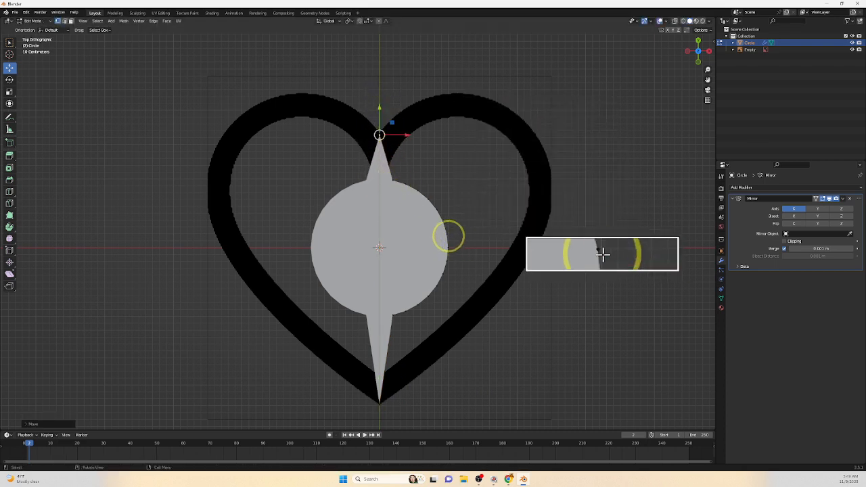
# Move the half circle's rightmost vertex and two upper-right vertices onto the outer edge of the heart's right side
pyautogui.click(449, 247)
pyautogui.moveTo(471, 247); pyautogui.dragTo(547, 257)
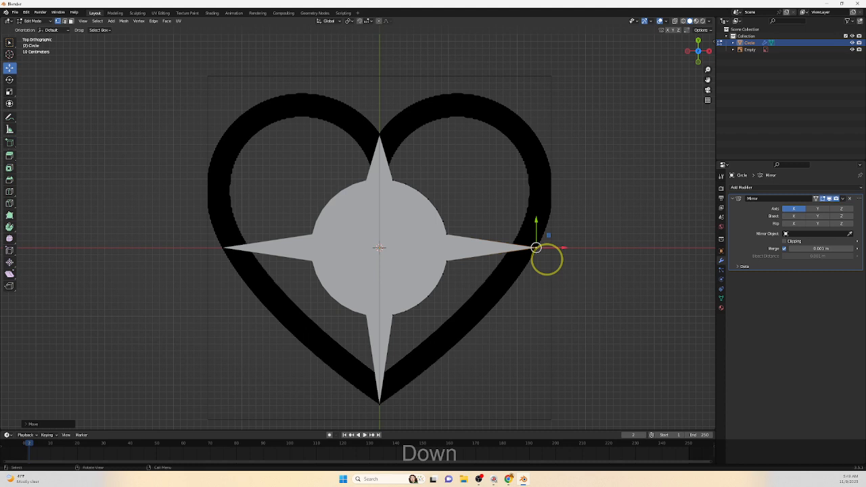
pyautogui.click(440, 185)
pyautogui.moveTo(440, 185); pyautogui.dragTo(534, 105)
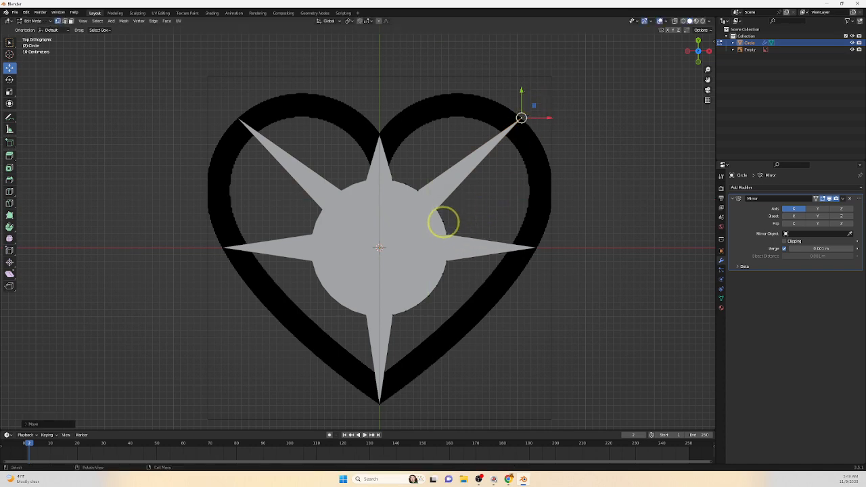
pyautogui.moveTo(455, 209); pyautogui.dragTo(566, 156)
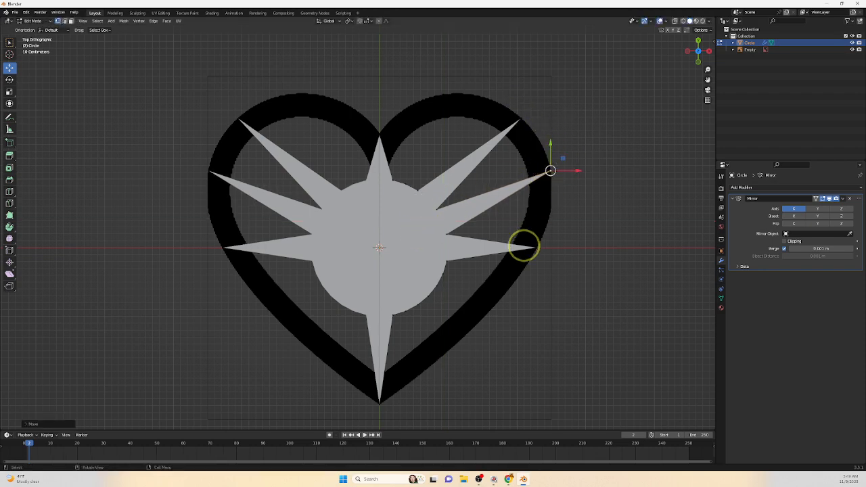
# Move four lower-right vertices onto the heart's outer edge between the right side and the lower tip
pyautogui.click(436, 284)
pyautogui.moveTo(436, 285); pyautogui.dragTo(494, 311)
pyautogui.click(417, 304)
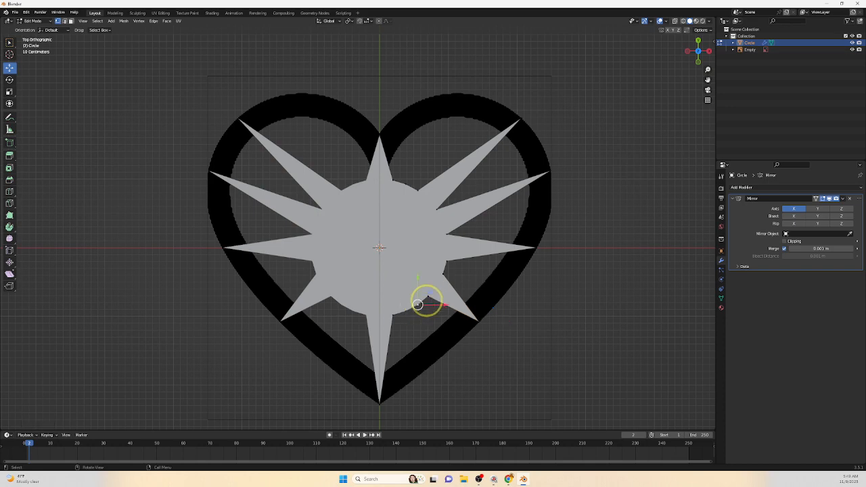
pyautogui.moveTo(417, 304); pyautogui.dragTo(445, 354)
pyautogui.press('Escape')
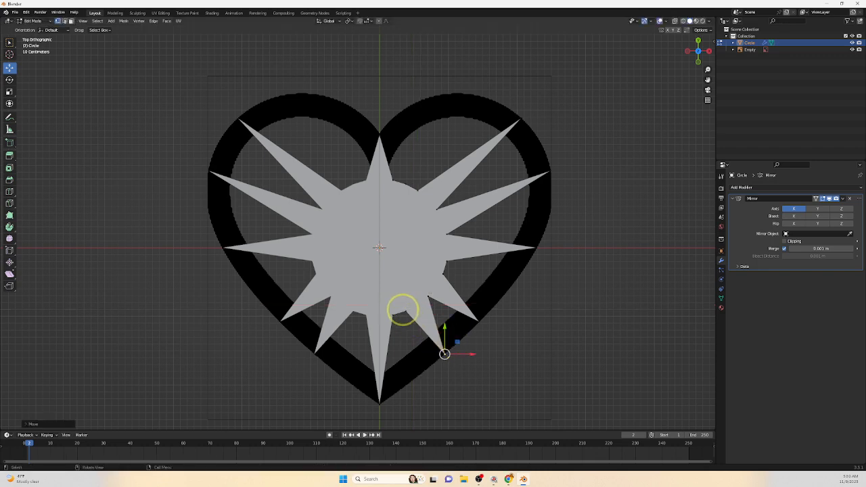
pyautogui.moveTo(405, 311); pyautogui.dragTo(438, 358)
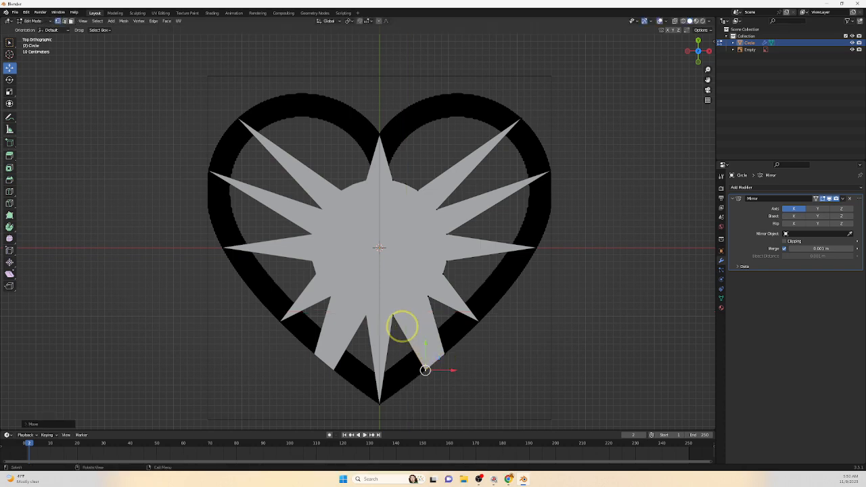
pyautogui.moveTo(407, 305); pyautogui.dragTo(420, 365)
# Move the remaining in-between vertices onto the heart's outer edge, from the lower right slope up to its widest point
pyautogui.click(429, 296)
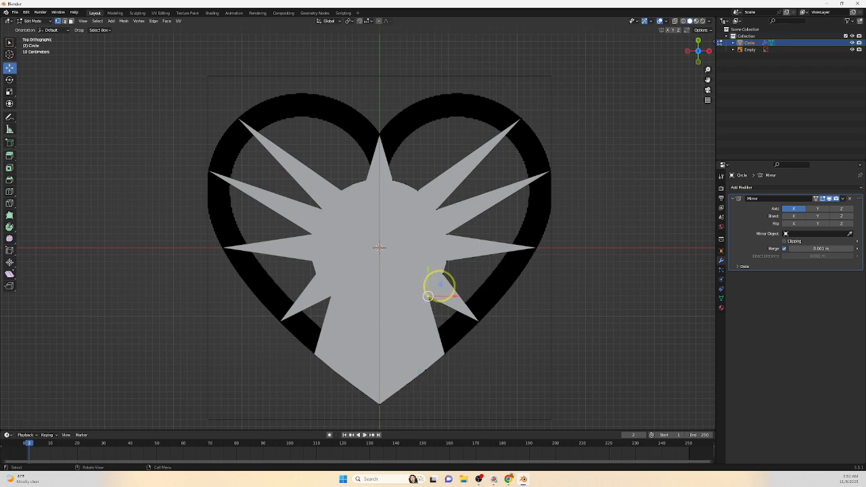
pyautogui.moveTo(428, 295); pyautogui.dragTo(474, 324)
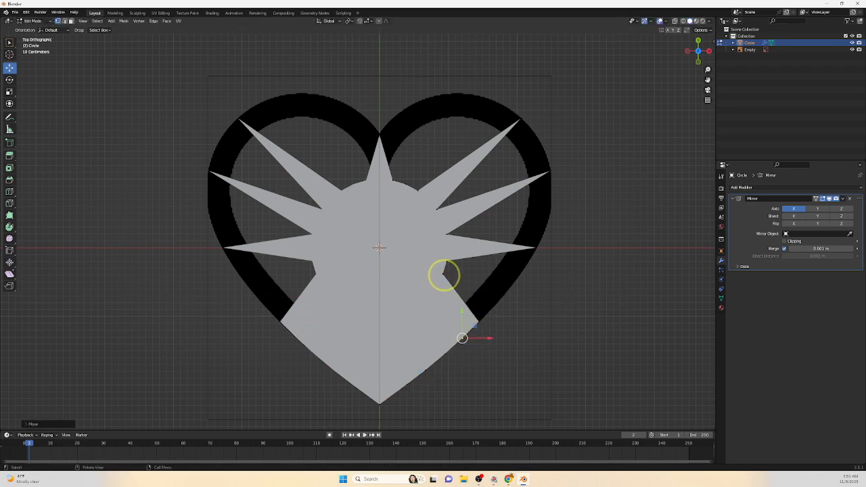
pyautogui.click(443, 274)
pyautogui.moveTo(442, 273); pyautogui.dragTo(509, 292)
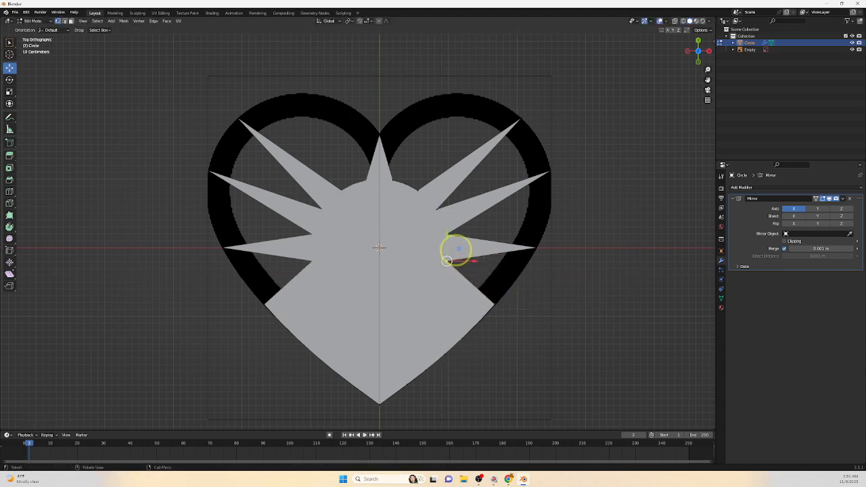
pyautogui.moveTo(459, 248); pyautogui.dragTo(508, 262)
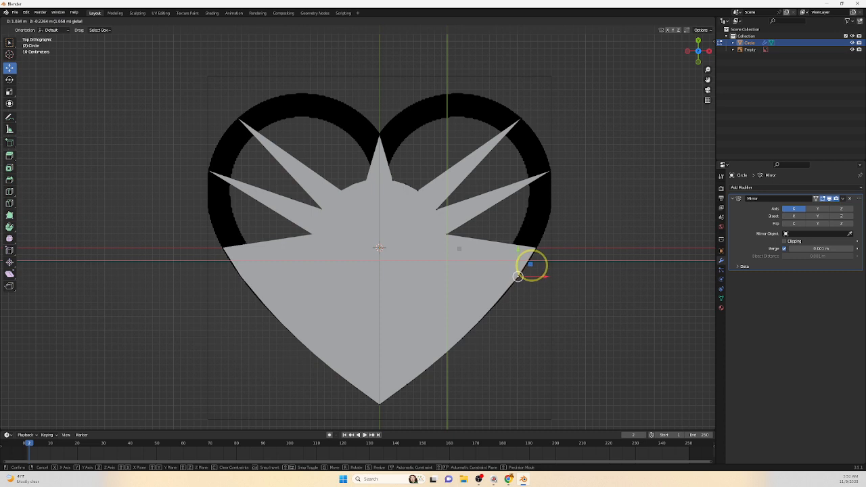
pyautogui.click(532, 265)
pyautogui.click(447, 234)
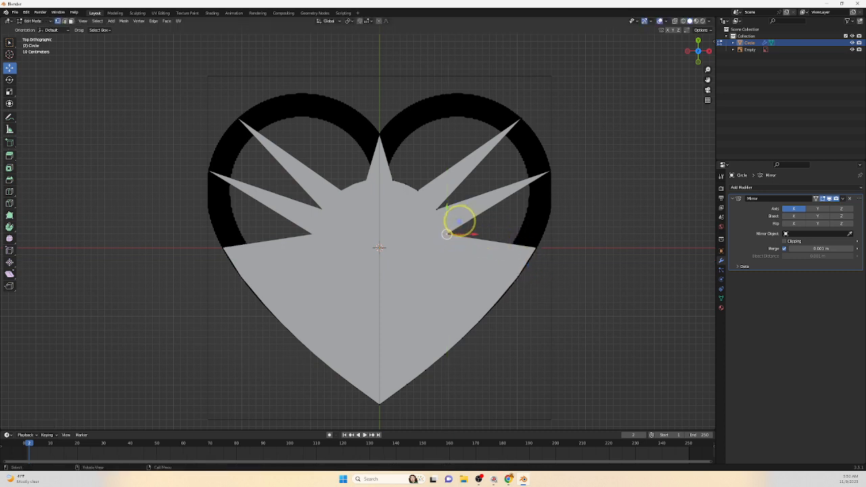
pyautogui.press('g')
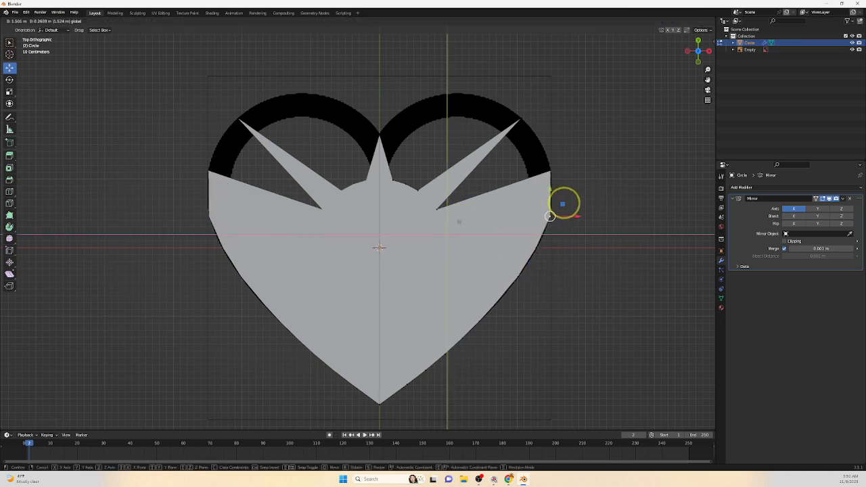
pyautogui.click(550, 210)
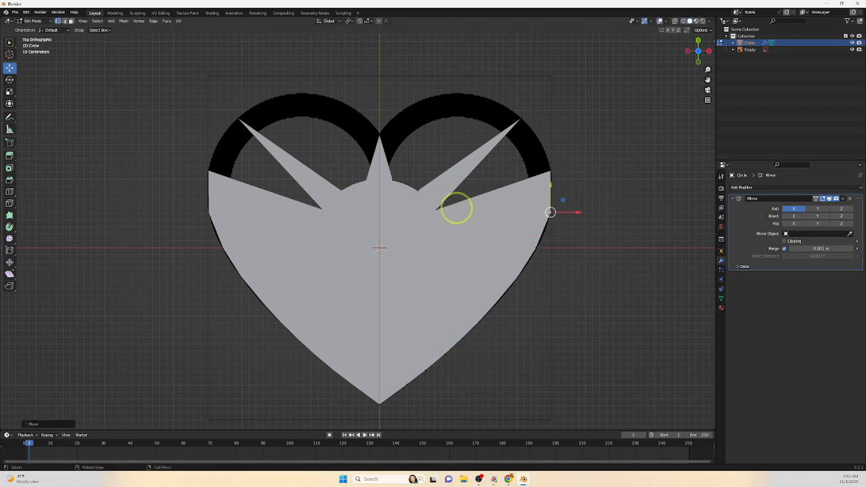
# Move the remaining upper vertices onto the outer edge of the right lobe, around its top and down toward the cleft
pyautogui.moveTo(437, 208); pyautogui.dragTo(555, 124)
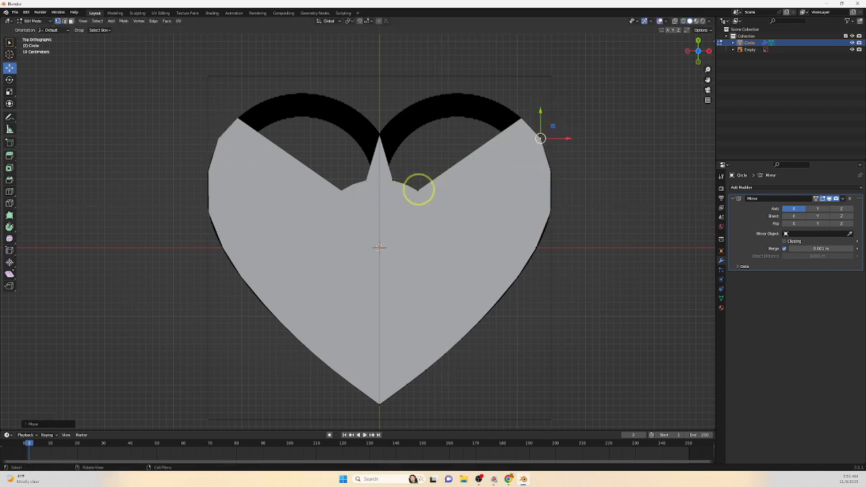
pyautogui.moveTo(418, 189); pyautogui.dragTo(496, 86)
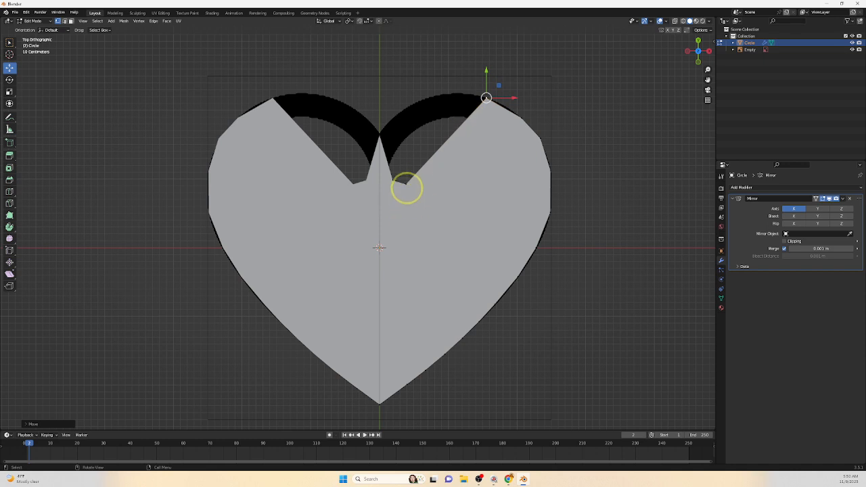
pyautogui.moveTo(412, 166); pyautogui.dragTo(456, 79)
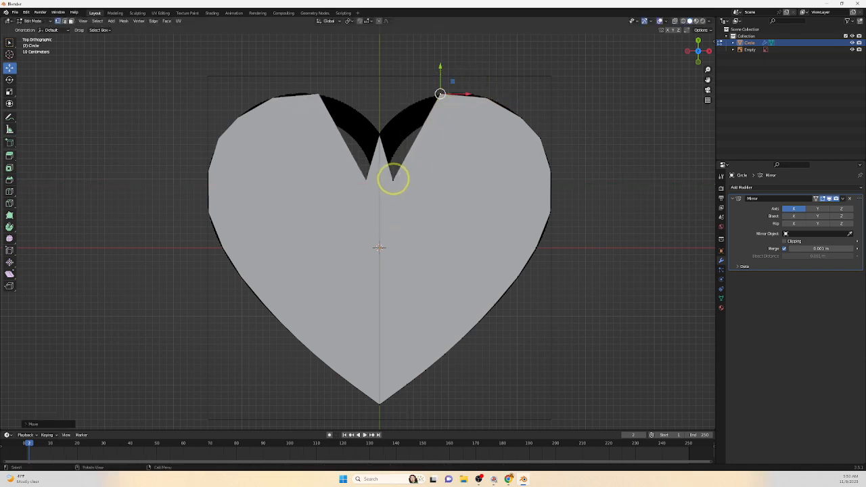
pyautogui.click(393, 178)
pyautogui.moveTo(392, 180); pyautogui.dragTo(401, 110)
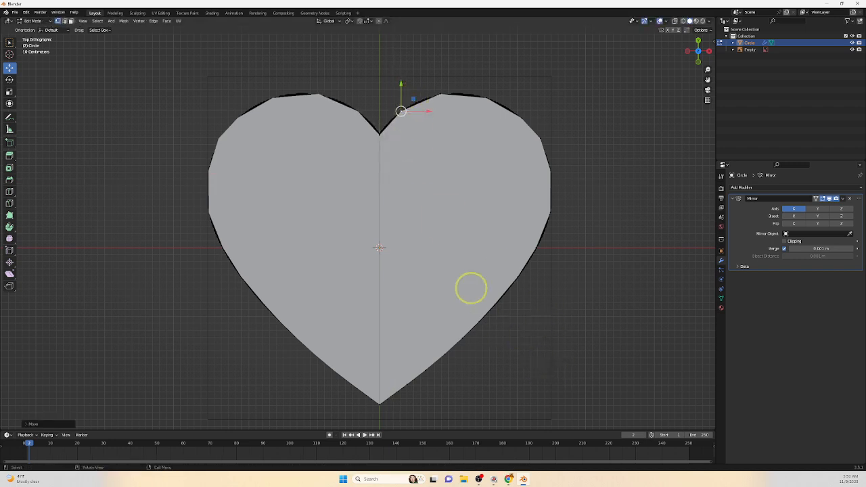
# Inspect how closely the mesh edge follows the reference outline around the upper lobes and the lower right slope
pyautogui.scroll(3, 480, 176)
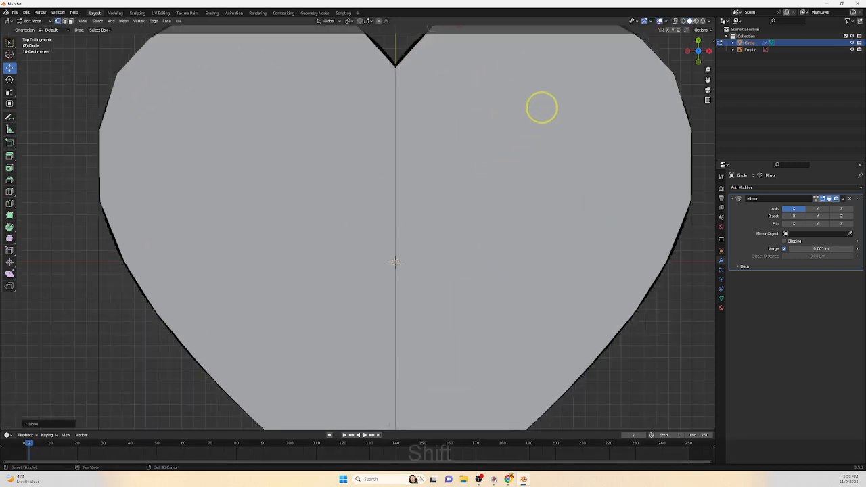
pyautogui.keyDown('shift'); pyautogui.moveTo(541, 106); pyautogui.dragTo(464, 325, button='middle'); pyautogui.keyUp('shift')
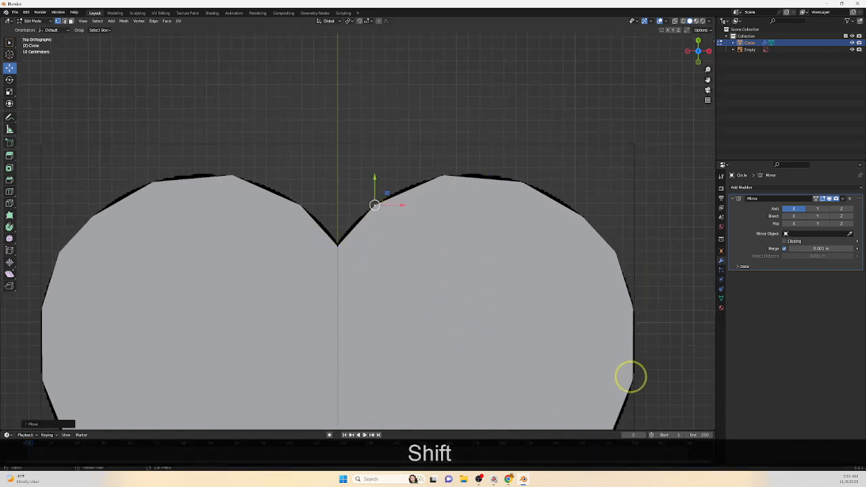
pyautogui.keyDown('shift'); pyautogui.moveTo(549, 400); pyautogui.dragTo(502, 110, button='middle'); pyautogui.keyUp('shift')
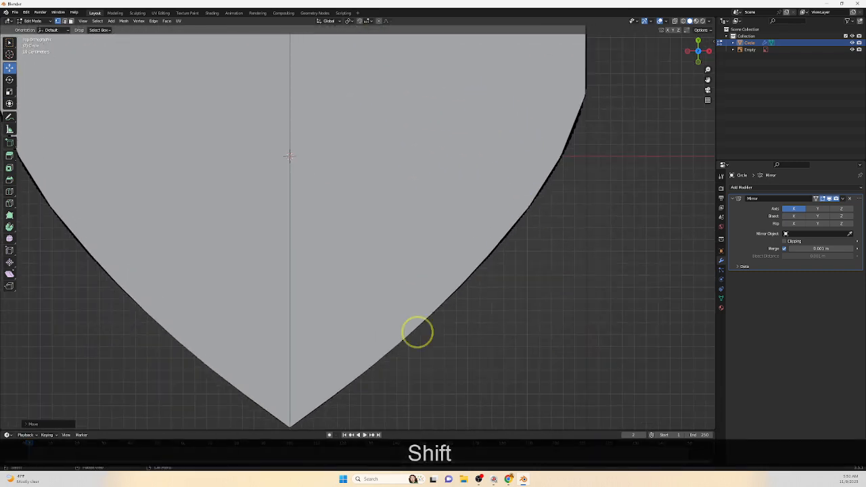
# Subdivide the outline edges of the right lobe, from the cleft vertex around to the vertex just below its widest point
pyautogui.keyDown('shift'); pyautogui.moveTo(567, 74); pyautogui.dragTo(534, 319, button='middle'); pyautogui.keyUp('shift')
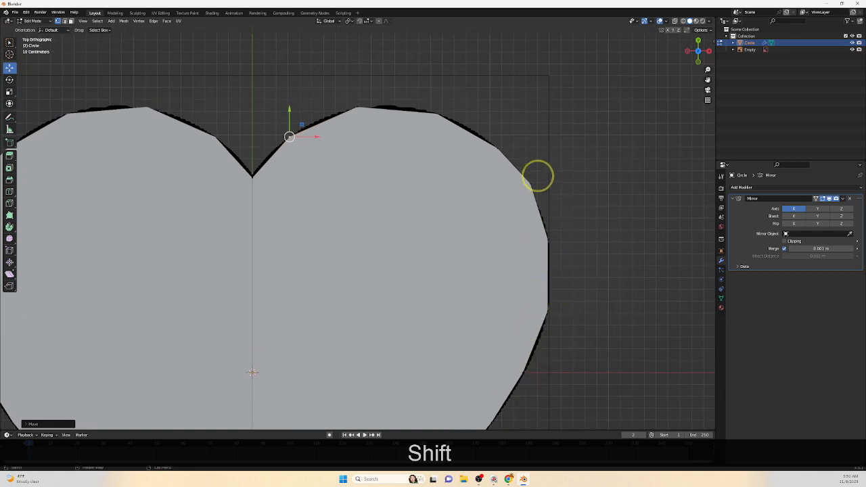
pyautogui.keyDown('shift'); pyautogui.moveTo(323, 174); pyautogui.dragTo(329, 200, button='middle'); pyautogui.keyUp('shift')
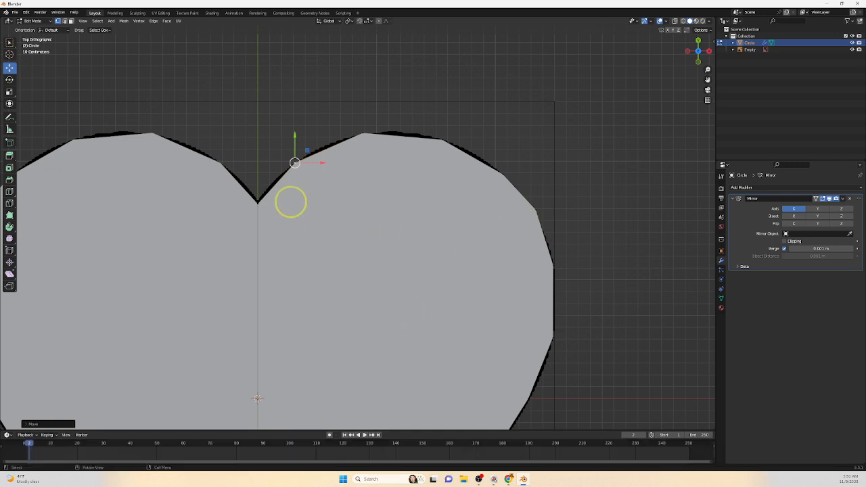
pyautogui.click(257, 202)
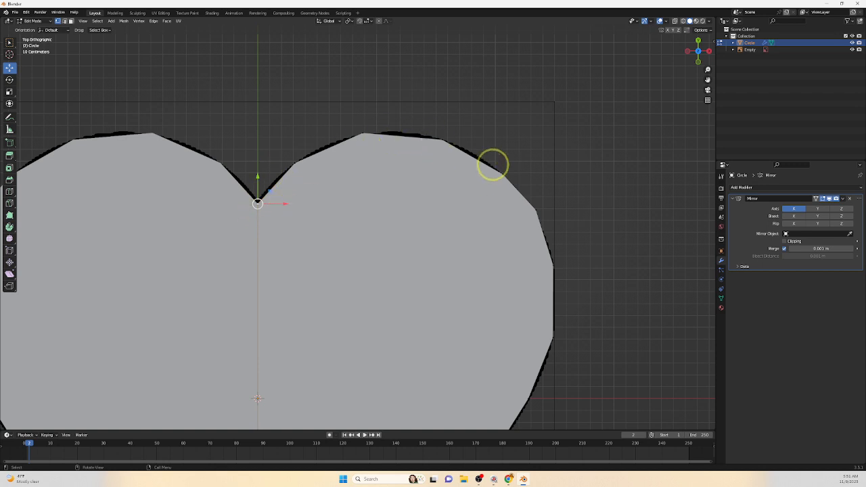
pyautogui.press('ctrl')
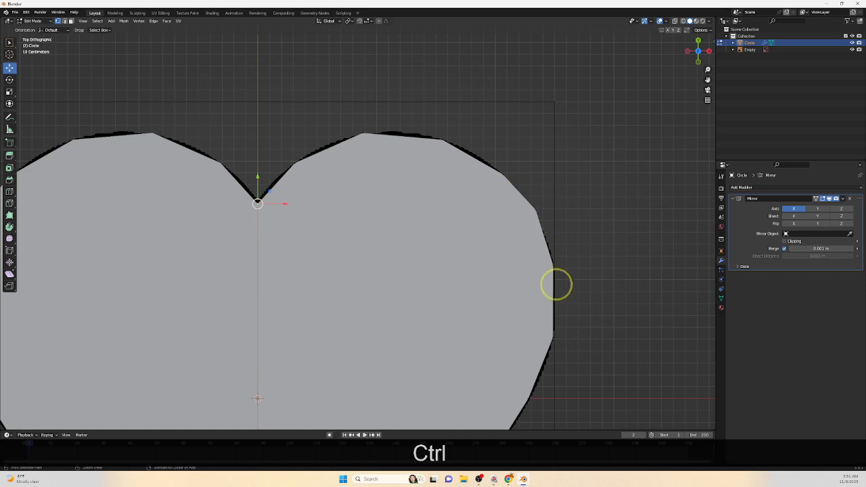
pyautogui.keyDown('ctrl'); pyautogui.click(552, 337); pyautogui.keyUp('ctrl')
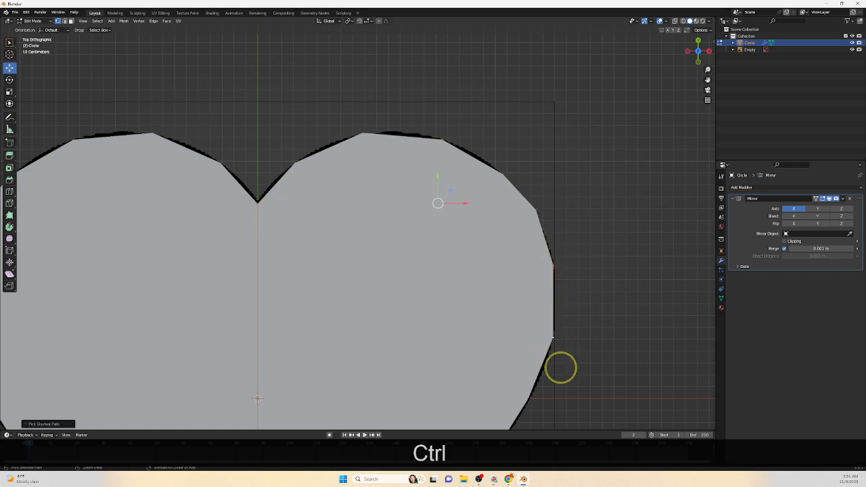
pyautogui.keyDown('shift'); pyautogui.moveTo(559, 420); pyautogui.dragTo(564, 370, button='middle'); pyautogui.keyUp('shift')
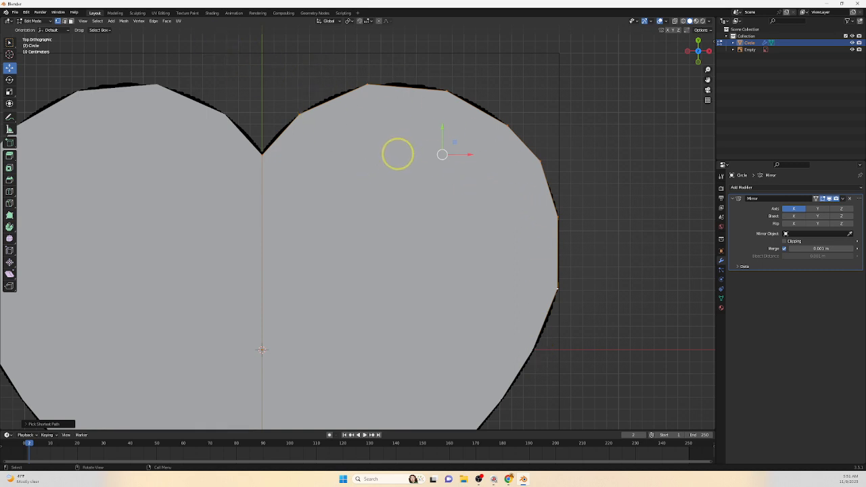
pyautogui.press('Down')
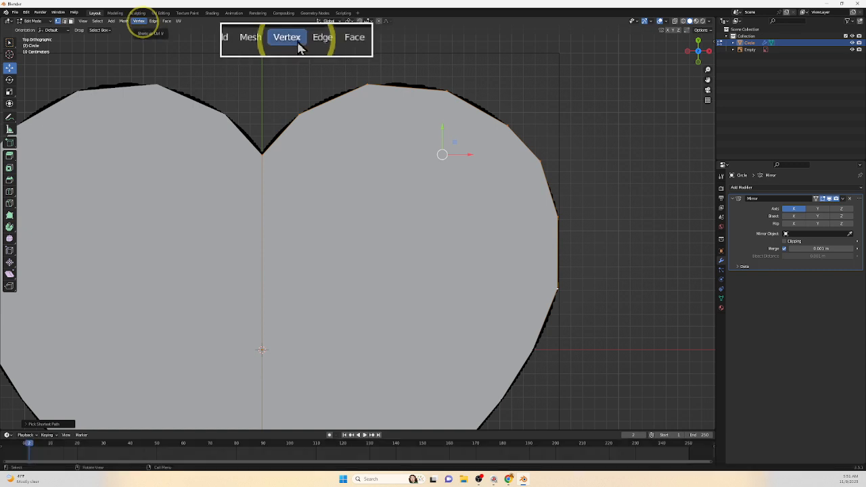
pyautogui.click(142, 22)
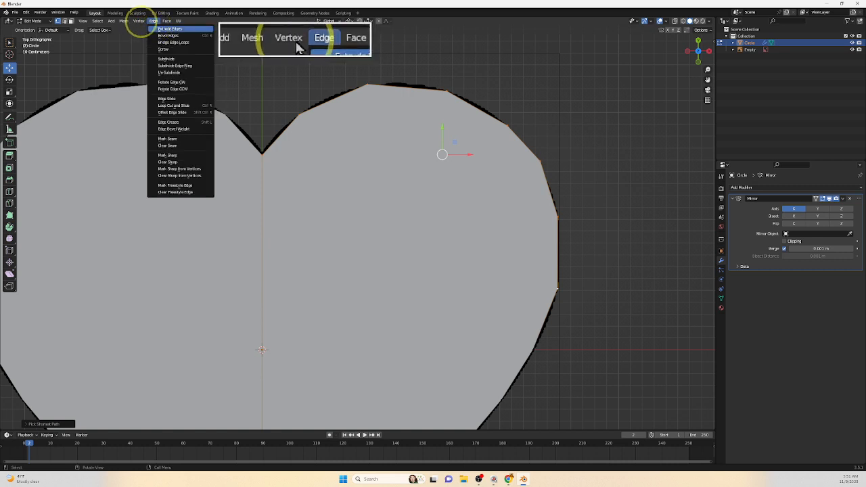
pyautogui.click(138, 22)
pyautogui.click(138, 21)
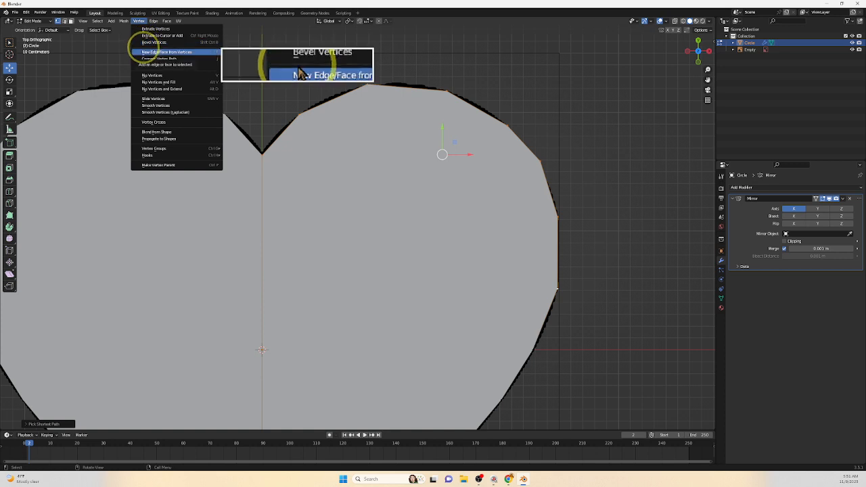
pyautogui.click(124, 21)
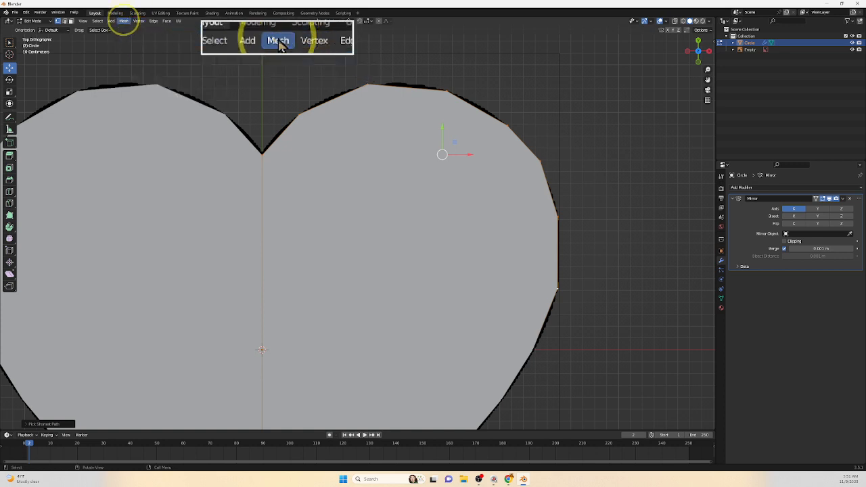
pyautogui.click(154, 21)
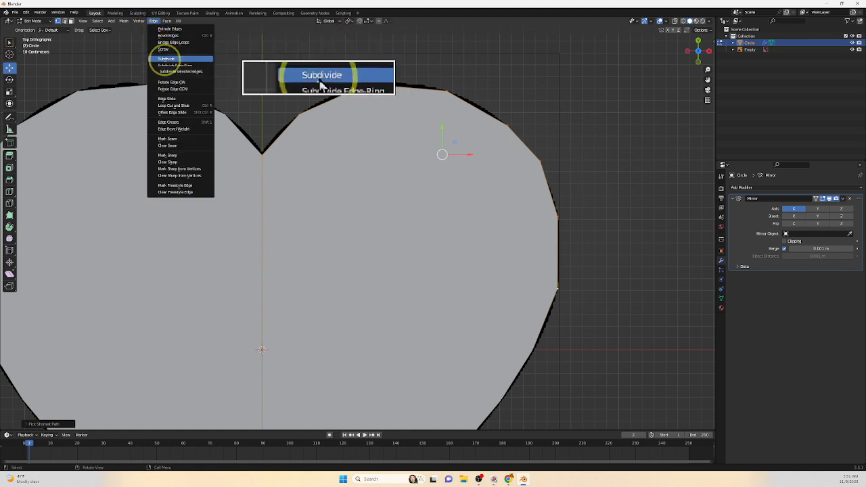
pyautogui.click(166, 59)
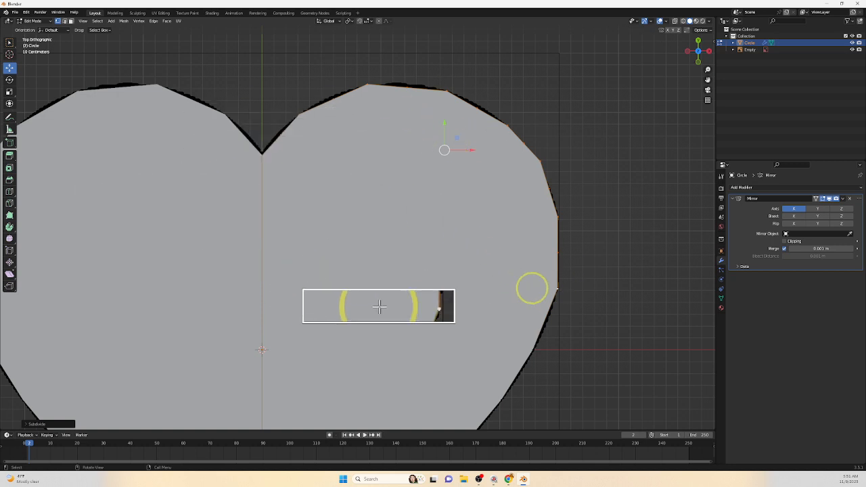
pyautogui.press('Down')
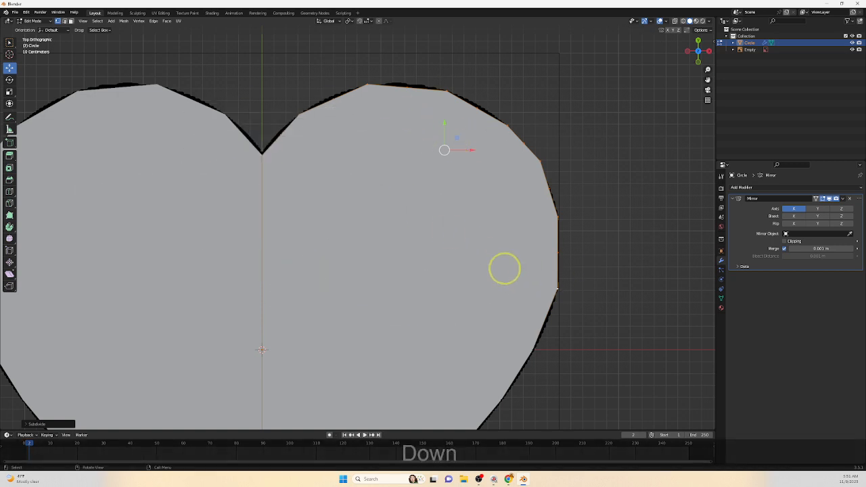
# Move the in-between vertices from the cleft over the top of the right lobe outward onto the reference outline
pyautogui.click(281, 134)
pyautogui.moveTo(293, 123); pyautogui.dragTo(290, 119)
pyautogui.click(336, 98)
pyautogui.moveTo(346, 87); pyautogui.dragTo(343, 82)
pyautogui.click(405, 86)
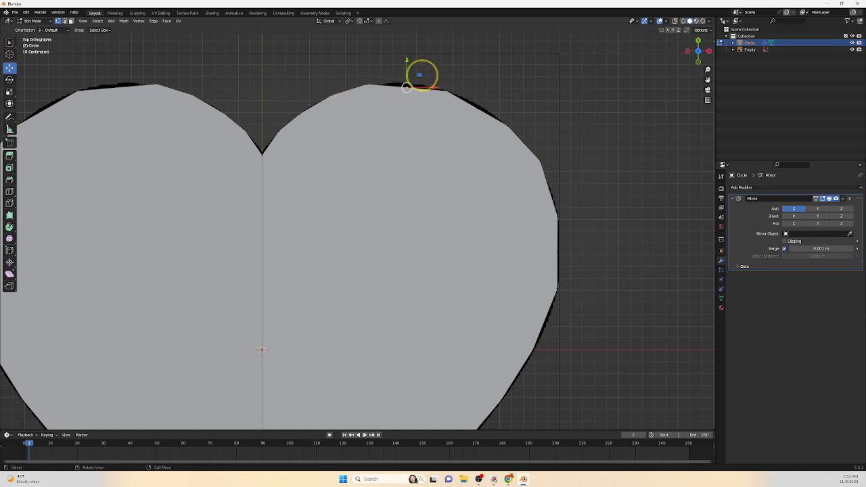
pyautogui.moveTo(421, 73); pyautogui.dragTo(424, 69)
pyautogui.click(479, 106)
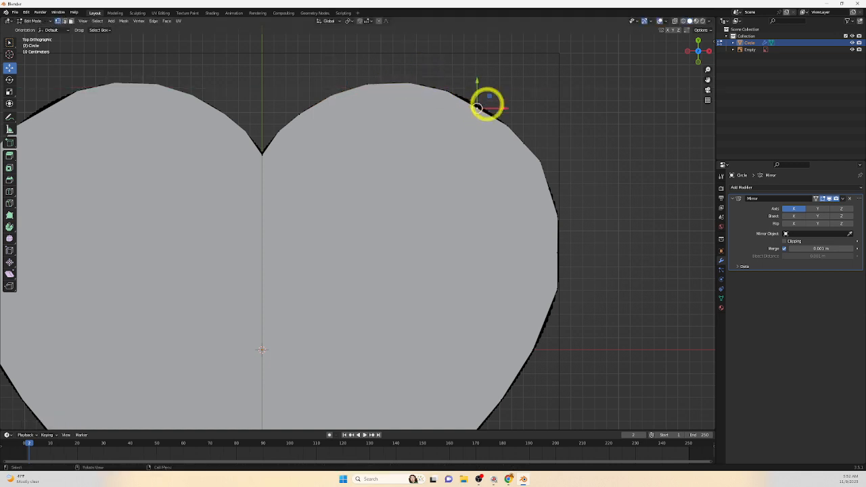
pyautogui.moveTo(492, 94); pyautogui.dragTo(495, 90)
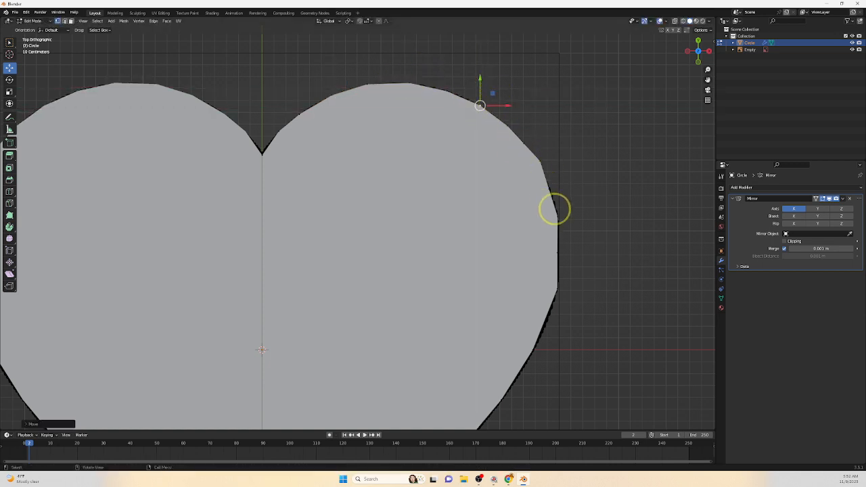
# Reposition the vertices along the right lobe's side, around its widest point, to follow the curve of the reference outline
pyautogui.click(549, 188)
pyautogui.moveTo(561, 176); pyautogui.dragTo(569, 206)
pyautogui.click(557, 217)
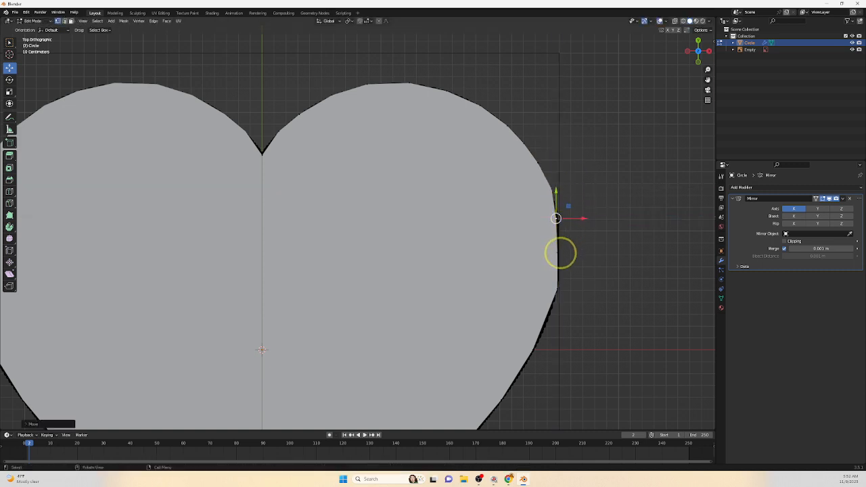
pyautogui.click(559, 253)
pyautogui.moveTo(570, 241); pyautogui.dragTo(572, 240)
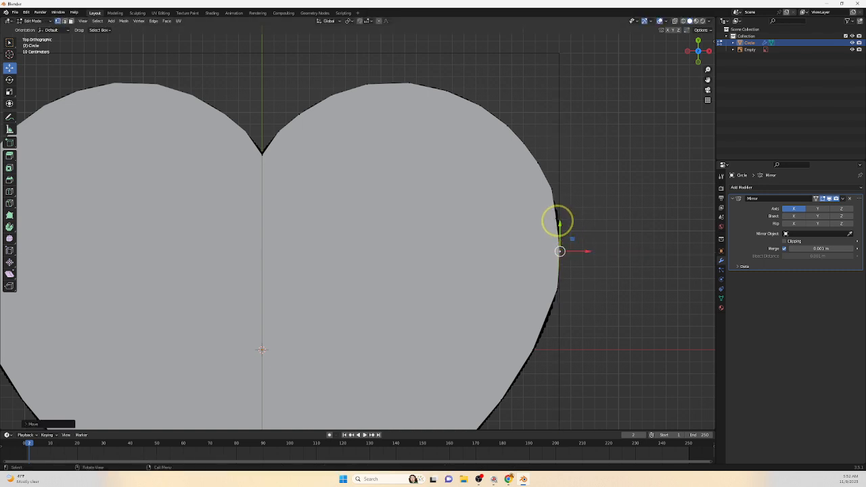
pyautogui.click(557, 217)
pyautogui.moveTo(569, 204); pyautogui.dragTo(571, 205)
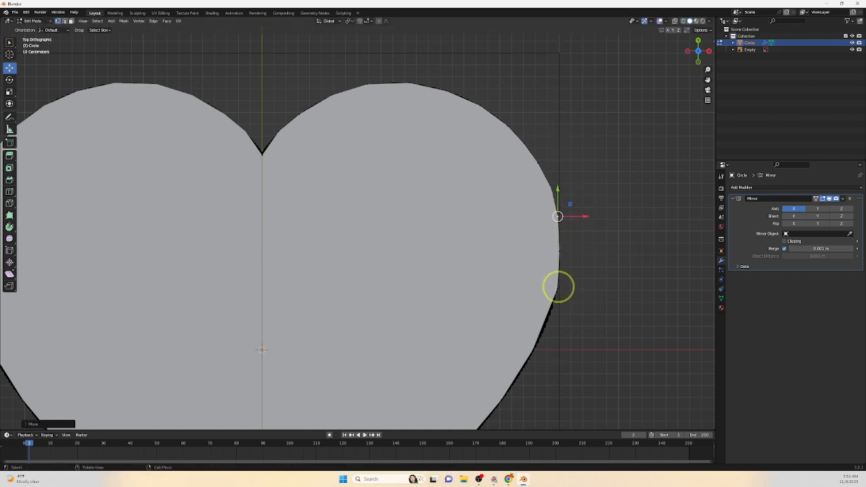
pyautogui.click(558, 286)
pyautogui.moveTo(570, 277); pyautogui.dragTo(564, 295)
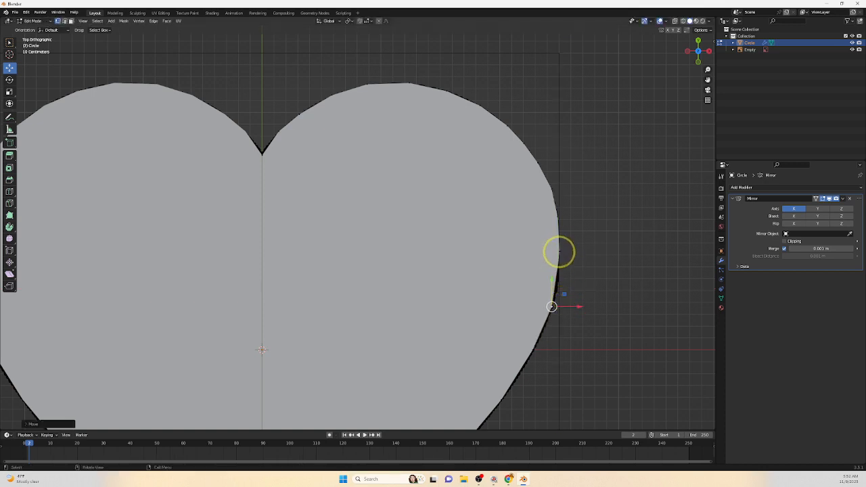
pyautogui.click(558, 251)
pyautogui.moveTo(572, 238); pyautogui.dragTo(573, 253)
# Delete the heart reference image and reopen the heart mesh in Edit Mode
pyautogui.scroll(-4, 564, 282)
pyautogui.keyDown('shift'); pyautogui.moveTo(511, 321); pyautogui.dragTo(585, 276, button='middle'); pyautogui.keyUp('shift')
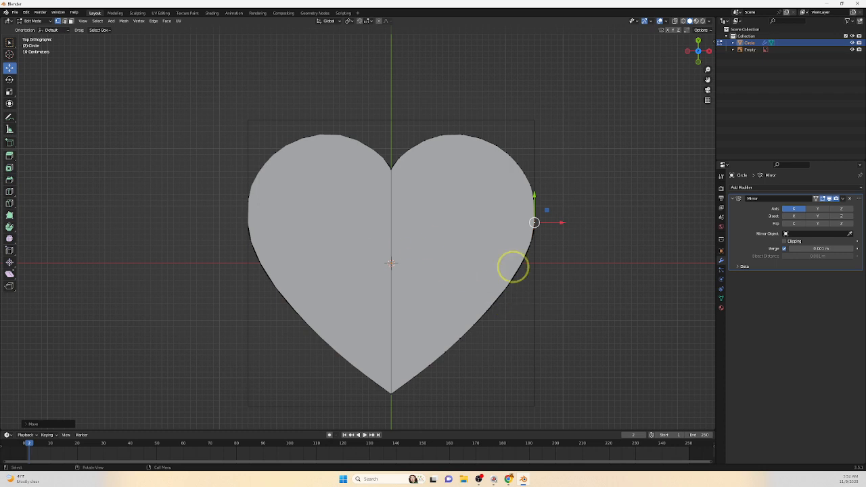
pyautogui.press('Tab')
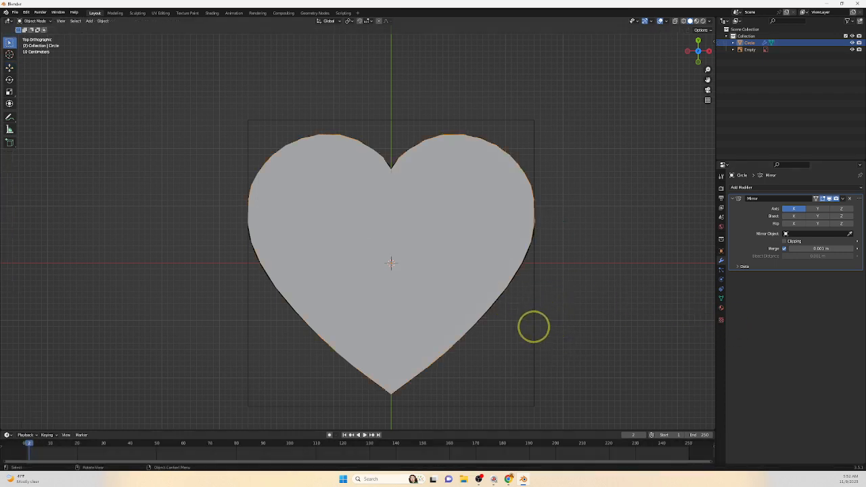
pyautogui.click(533, 327)
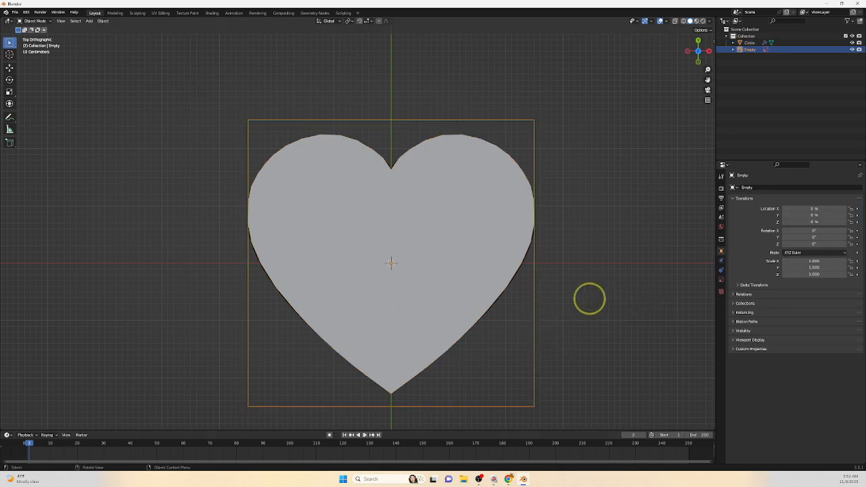
pyautogui.press('Delete')
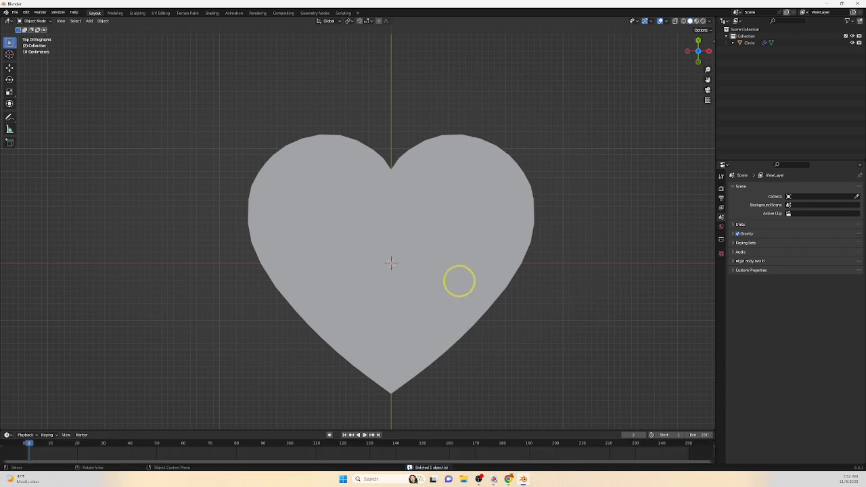
pyautogui.click(459, 281)
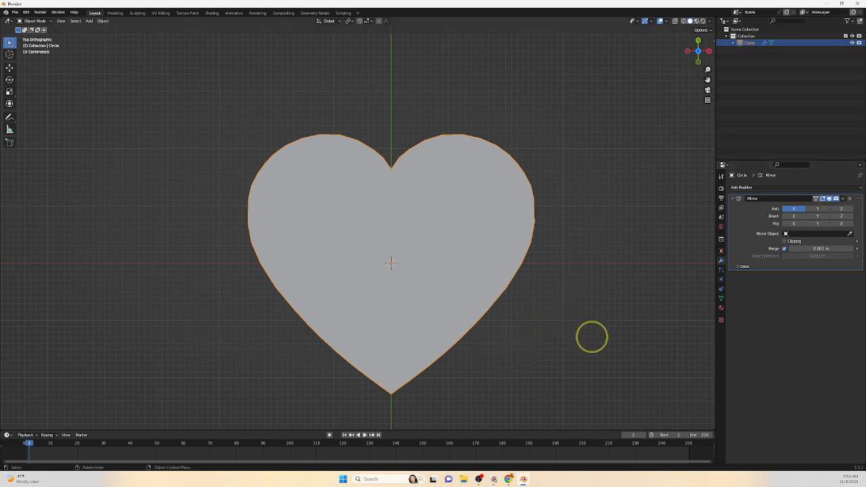
pyautogui.keyDown('shift'); pyautogui.moveTo(589, 259); pyautogui.dragTo(576, 294, button='middle'); pyautogui.keyUp('shift')
pyautogui.press('Tab')
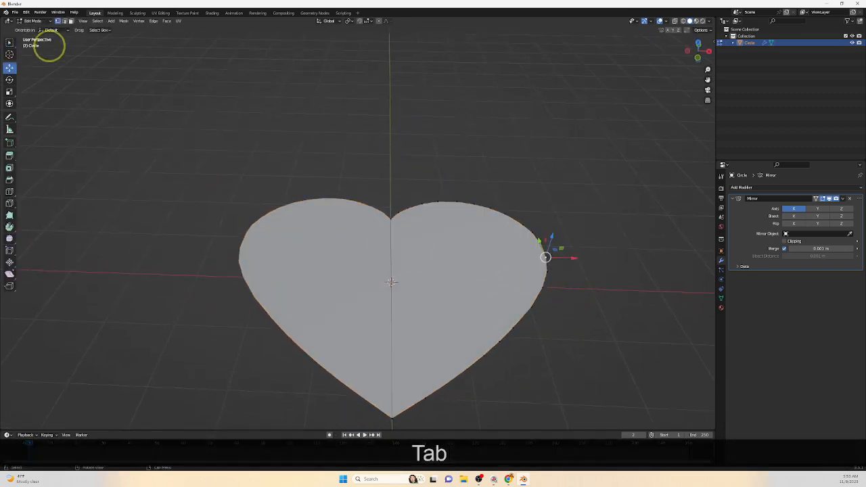
# Try raising the heart's center edge along the Z axis, and undo the move
pyautogui.press('2')
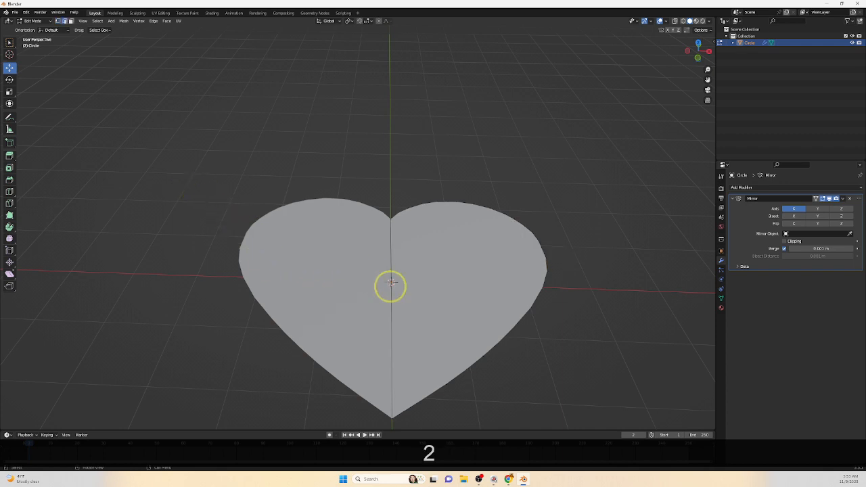
pyautogui.click(393, 269)
pyautogui.press('g')
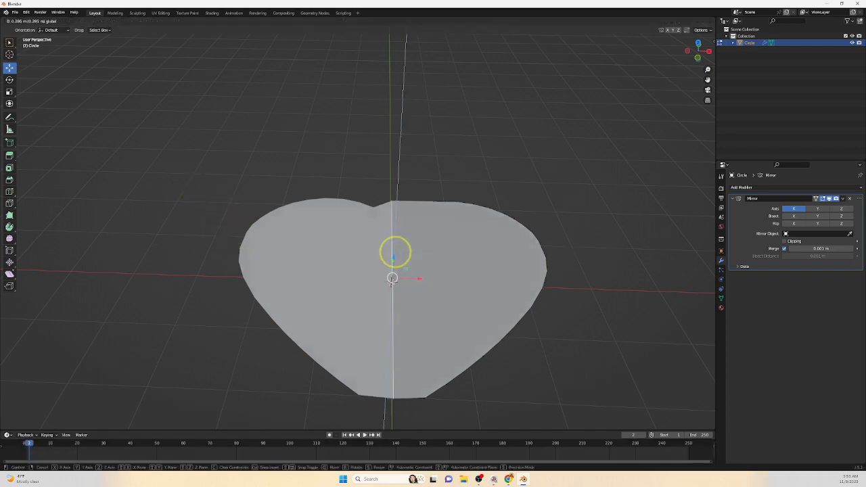
pyautogui.click(401, 240)
pyautogui.moveTo(402, 240); pyautogui.dragTo(518, 237, button='middle')
pyautogui.hotkey('ctrl', 'z')
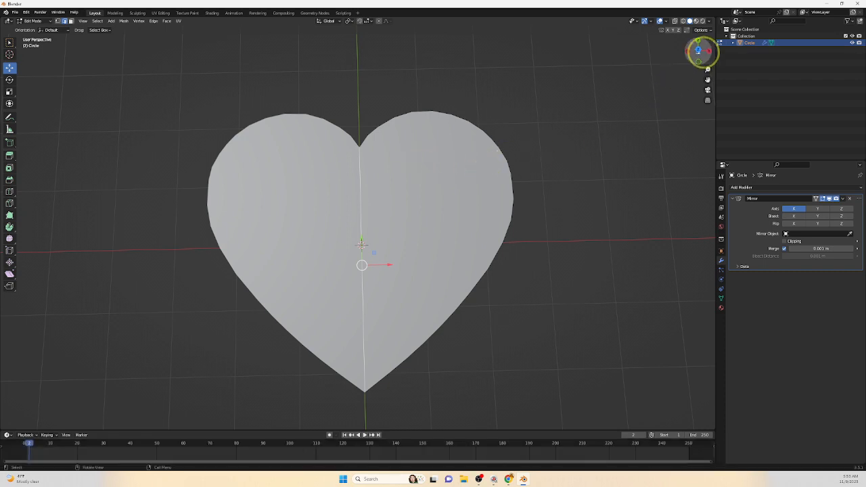
# In top view, knife-cut the right half from the first two outline vertices beside the cleft to the first two above the tip
pyautogui.click(697, 49)
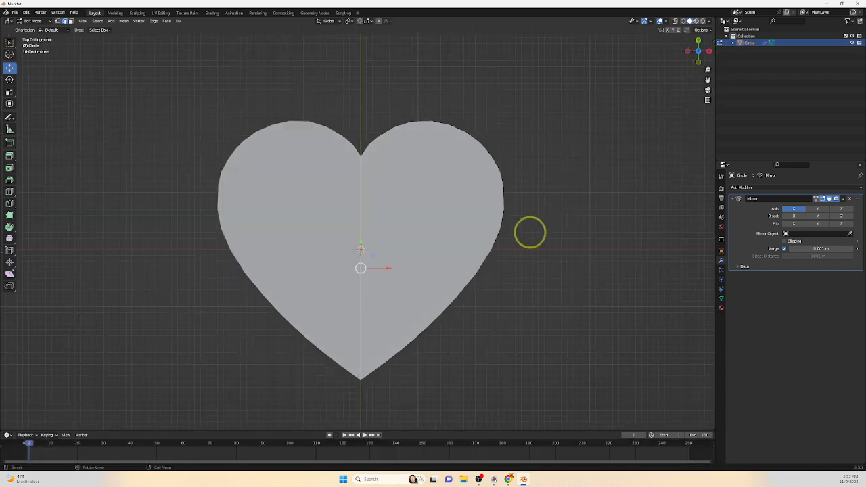
pyautogui.press('1')
pyautogui.scroll(1, 446, 325)
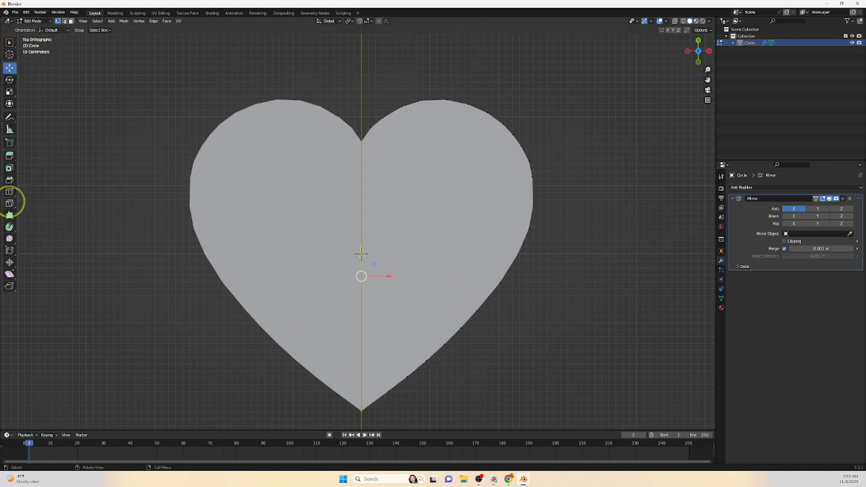
pyautogui.click(10, 203)
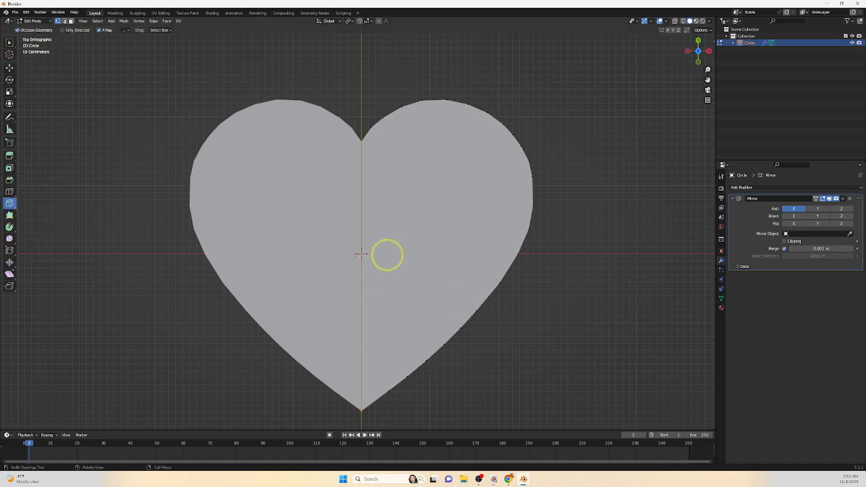
pyautogui.click(371, 128)
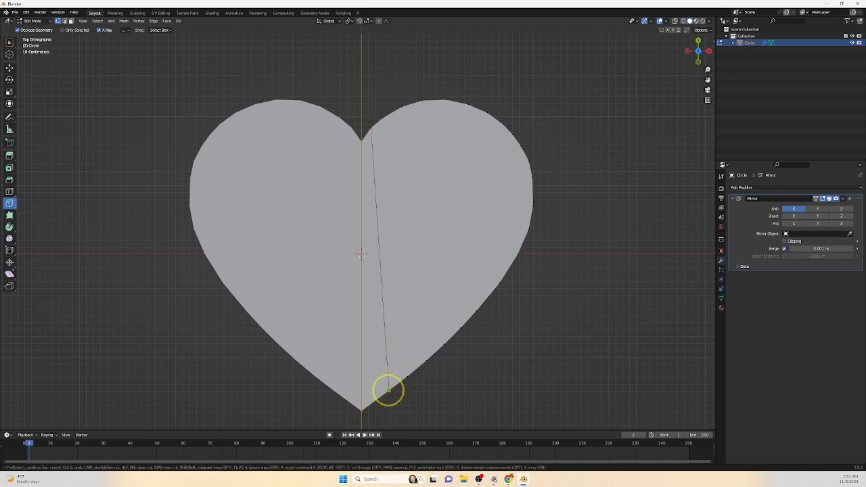
pyautogui.click(388, 390)
pyautogui.press('Return')
pyautogui.moveTo(383, 118); pyautogui.dragTo(406, 375)
pyautogui.click(406, 375)
pyautogui.press('Return')
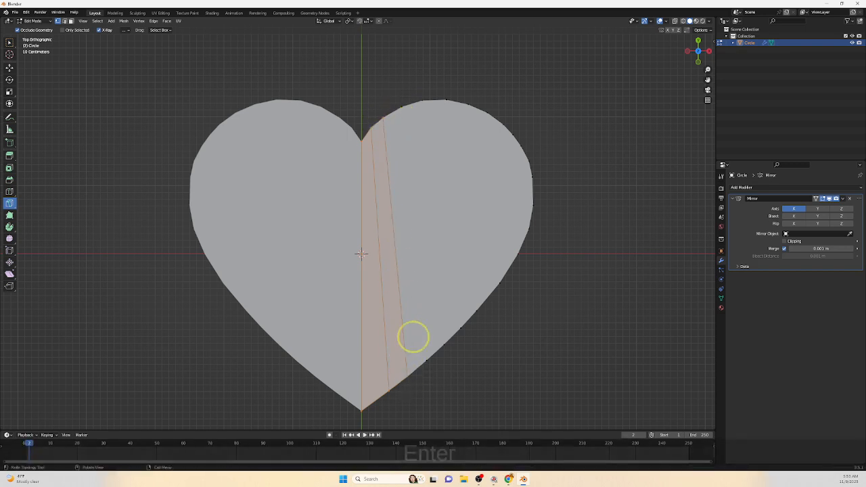
# Knife-cut three more strips across the right half, joining the next three top outline vertices to their counterparts on the lower edge
pyautogui.click(402, 106)
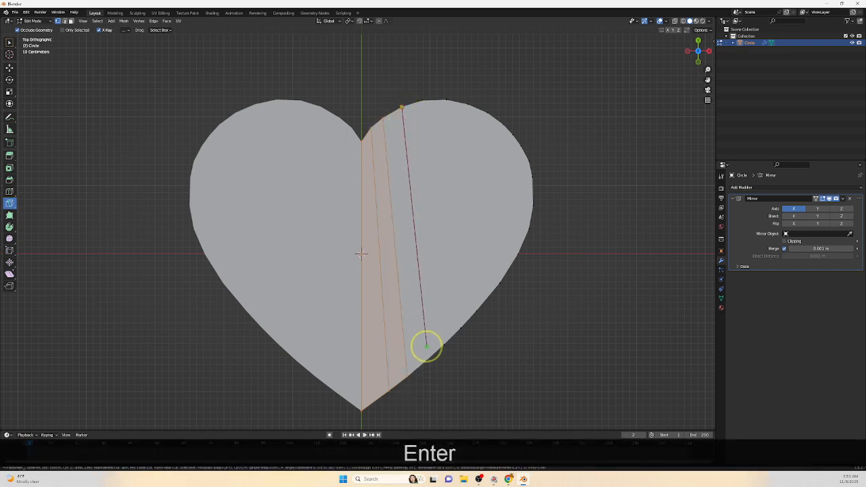
pyautogui.click(426, 361)
pyautogui.press('Return')
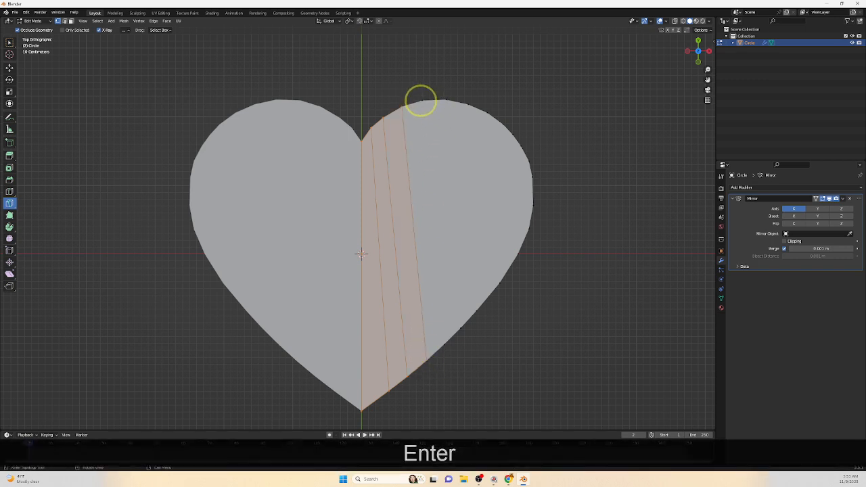
pyautogui.click(422, 101)
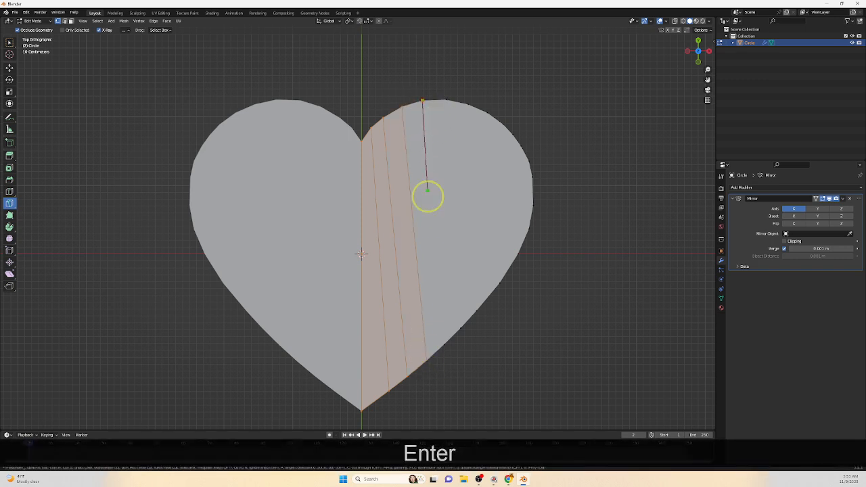
pyautogui.click(444, 342)
pyautogui.press('Return')
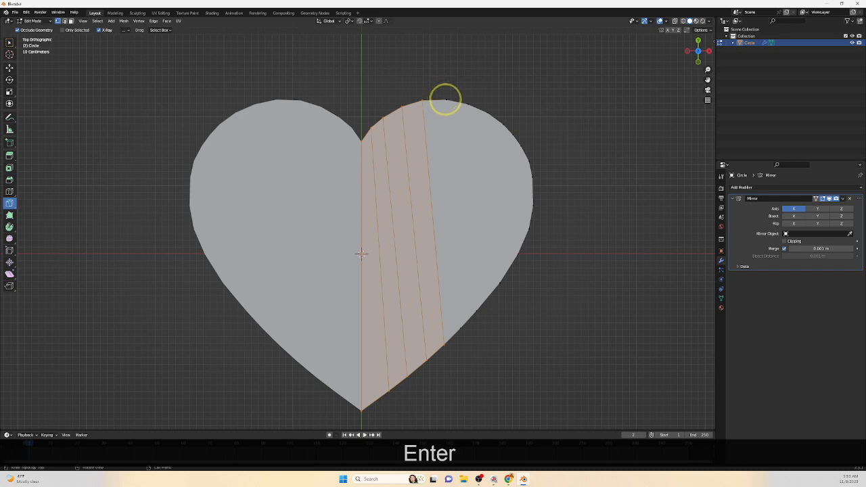
pyautogui.click(446, 100)
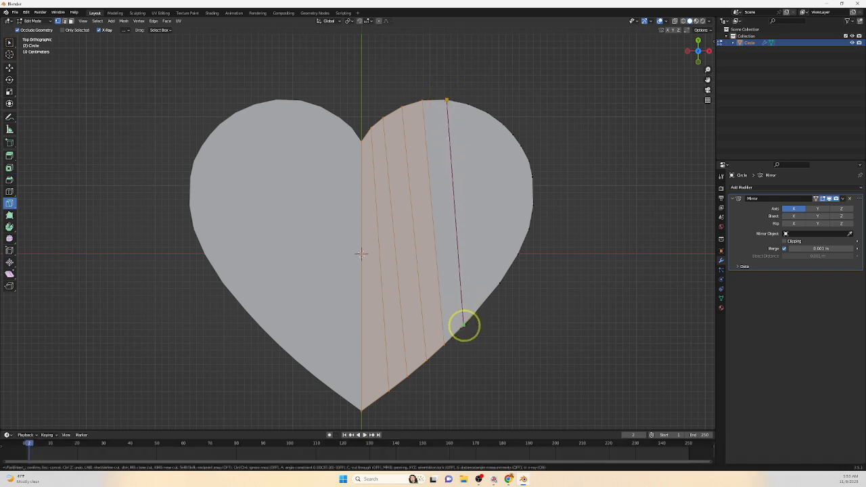
pyautogui.click(461, 325)
pyautogui.press('Return')
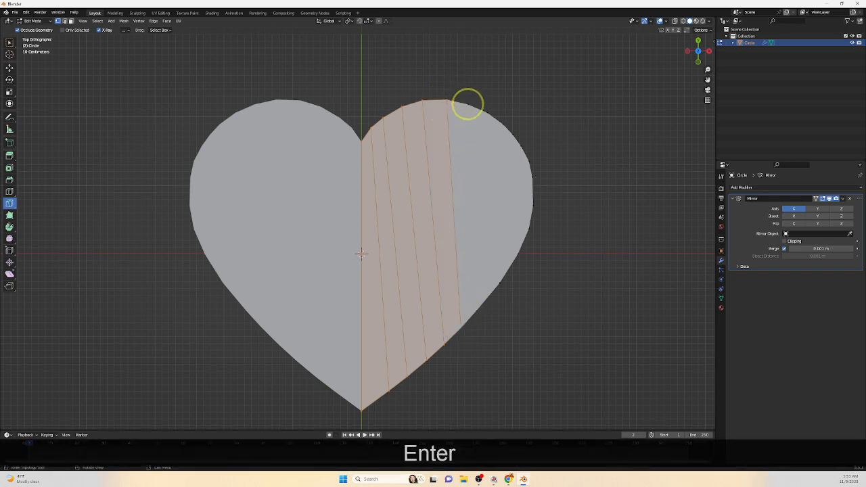
# Knife-cut the remaining four strips toward the right lobe's outer side, joining each upper outline vertex to its lower counterpart
pyautogui.click(467, 104)
pyautogui.click(478, 310)
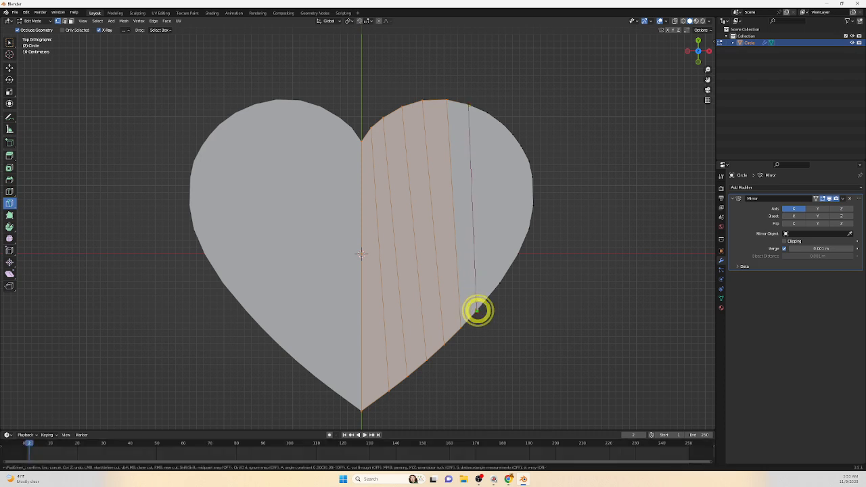
pyautogui.press('Return')
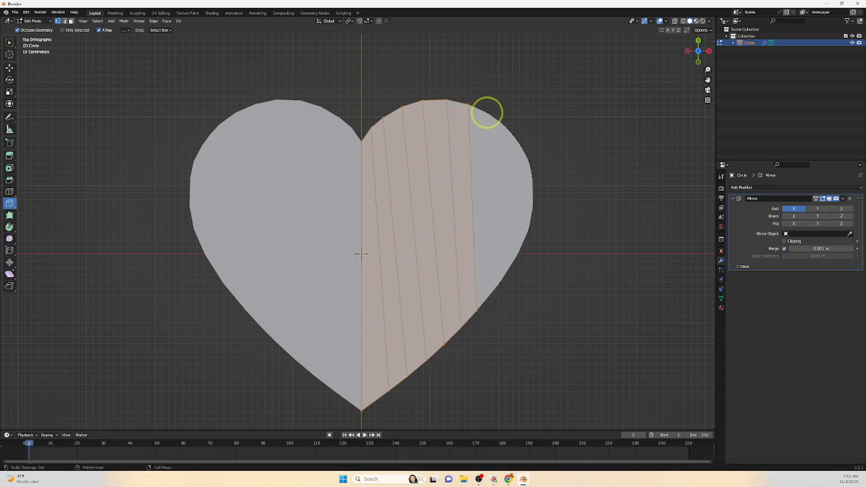
pyautogui.click(487, 112)
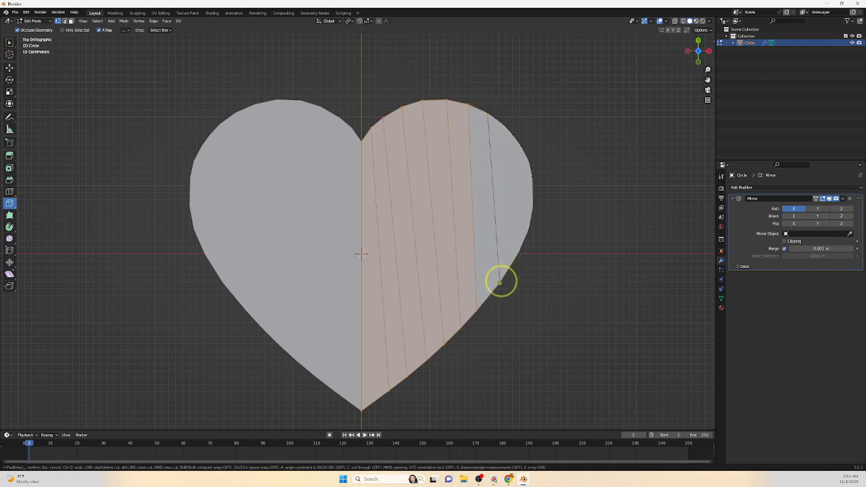
pyautogui.click(499, 283)
pyautogui.press('Return')
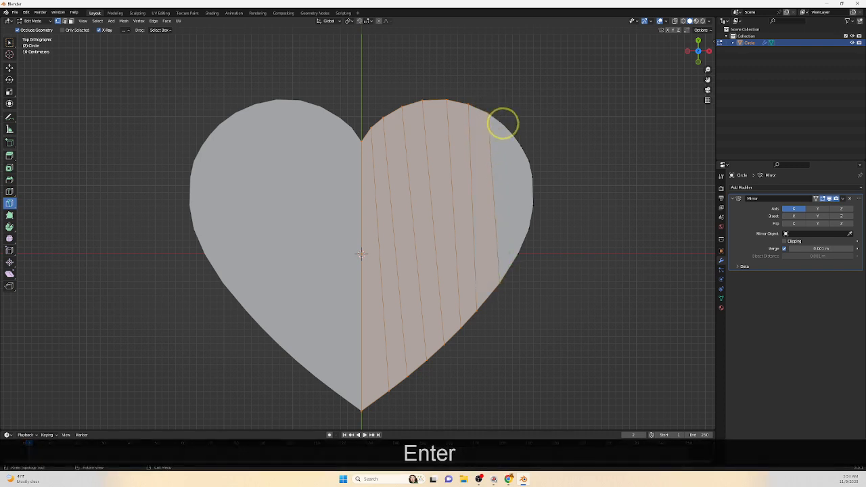
pyautogui.click(502, 123)
pyautogui.doubleClick(516, 250)
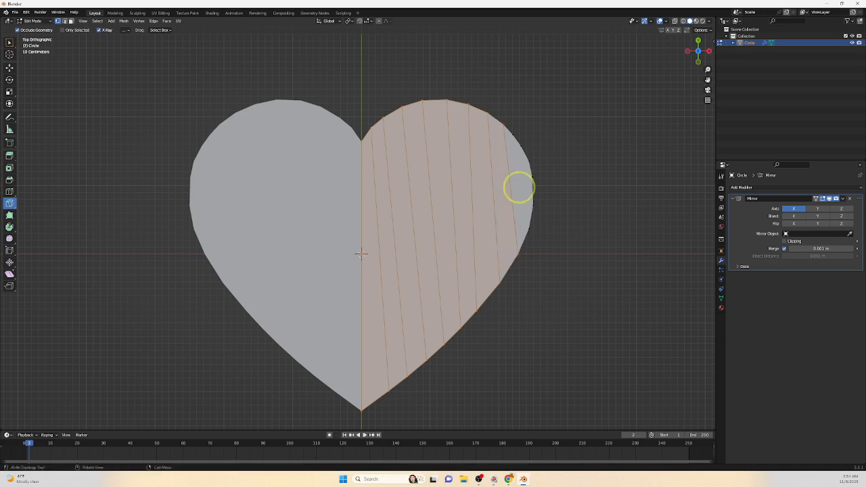
pyautogui.press('Return')
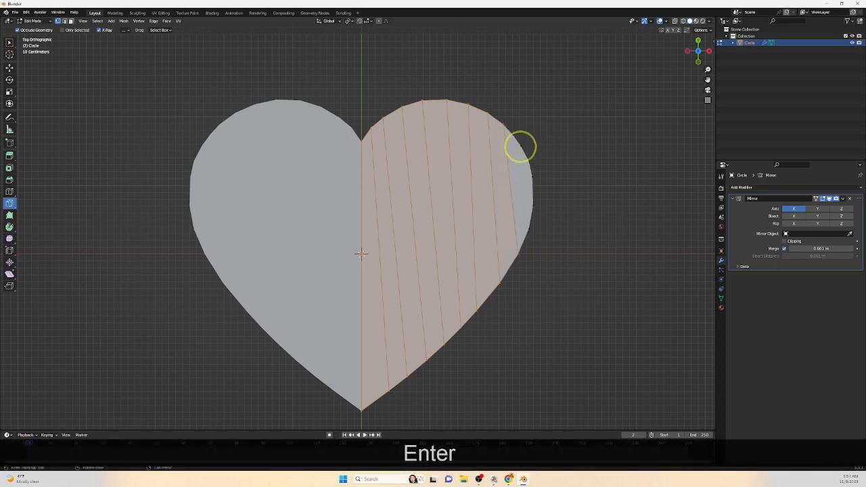
pyautogui.press('k')
pyautogui.click(521, 146)
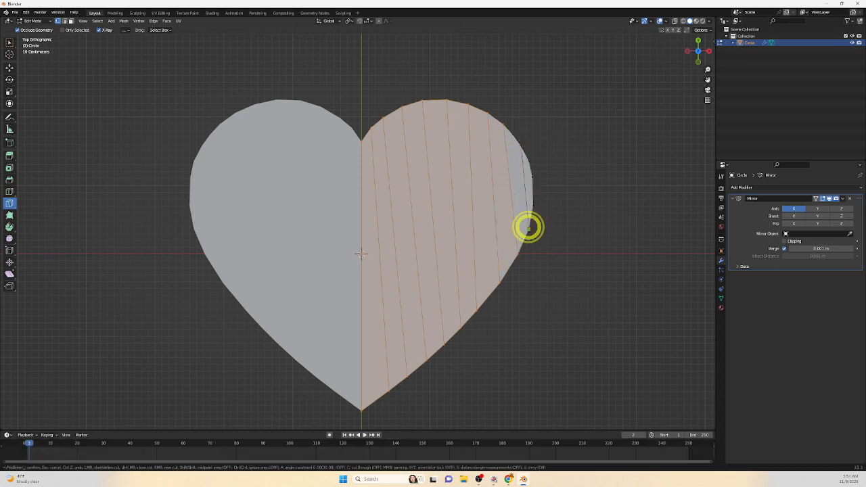
pyautogui.press('Return')
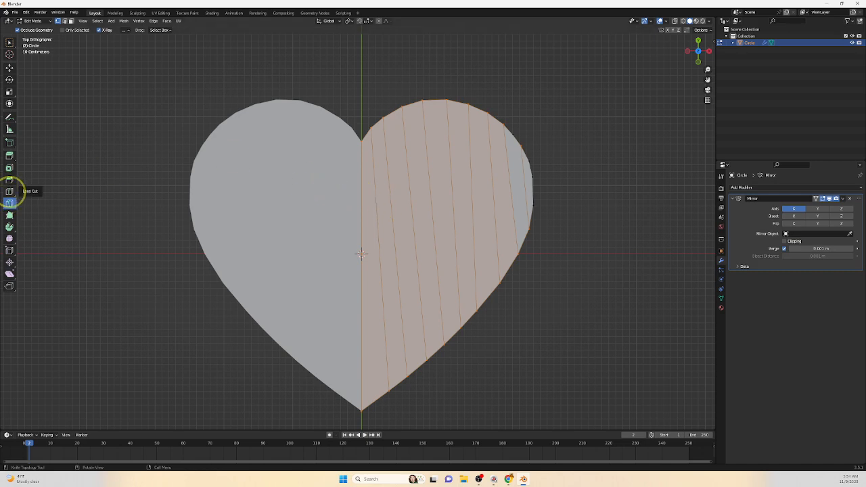
# Add a centered loop cut across the strips of the heart's right half
pyautogui.click(9, 192)
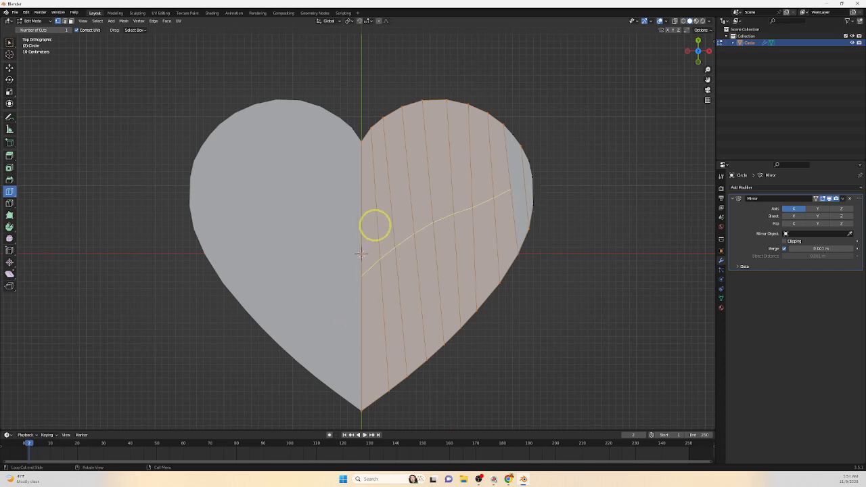
pyautogui.click(361, 254)
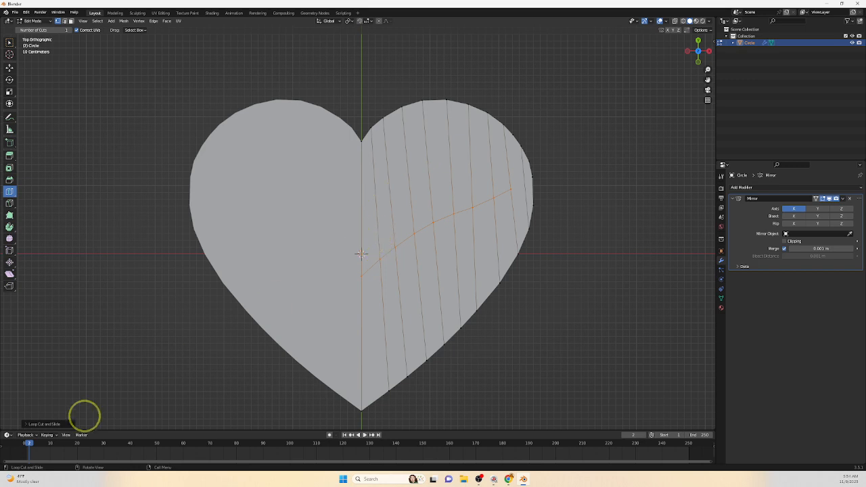
pyautogui.hotkey('ctrl', 'z')
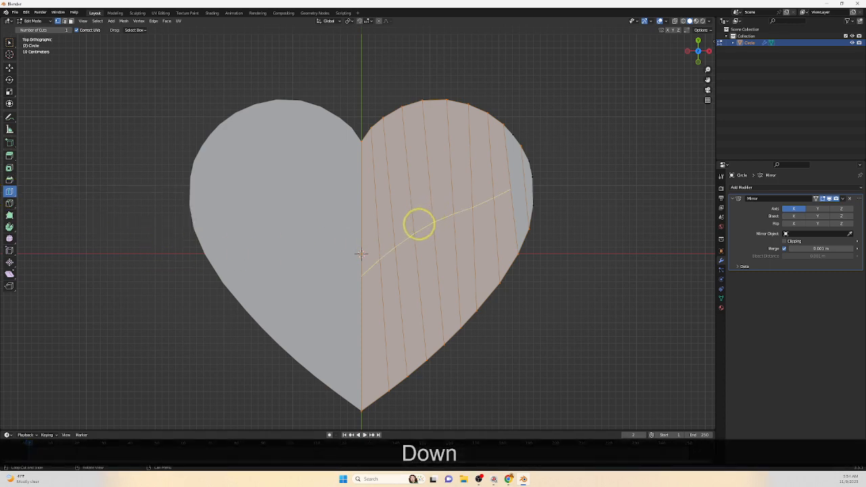
pyautogui.click(419, 224)
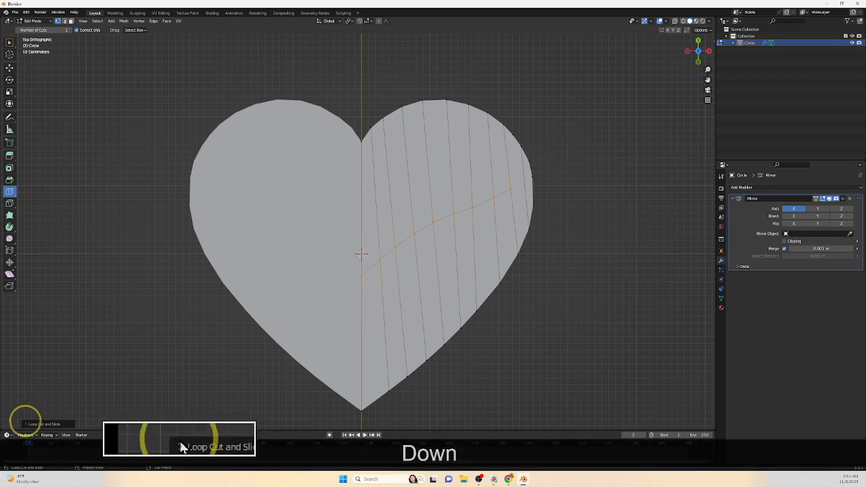
# Set the loop cut's number of cuts to 8
pyautogui.click(27, 424)
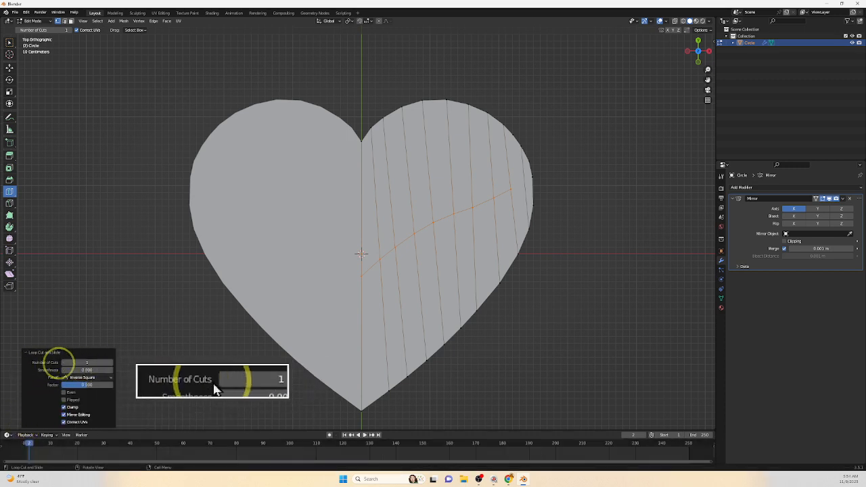
pyautogui.click(112, 362)
pyautogui.click(112, 362)
pyautogui.click(112, 362)
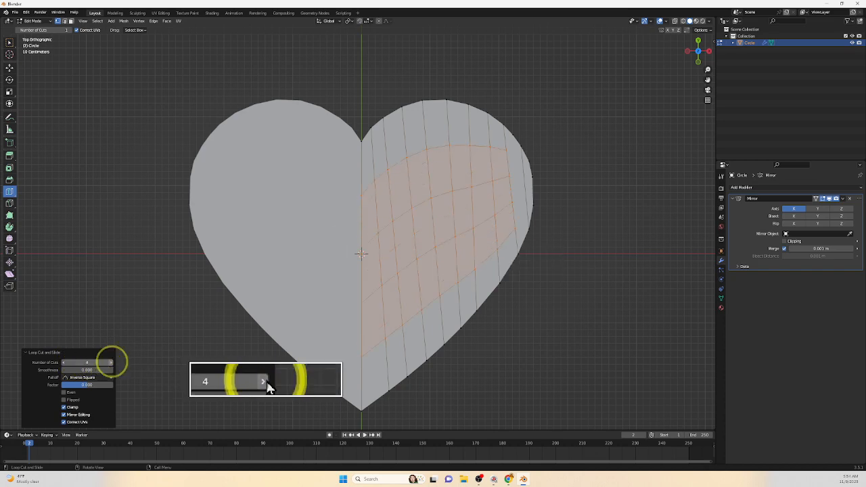
pyautogui.click(111, 361)
pyautogui.click(112, 362)
pyautogui.click(112, 362)
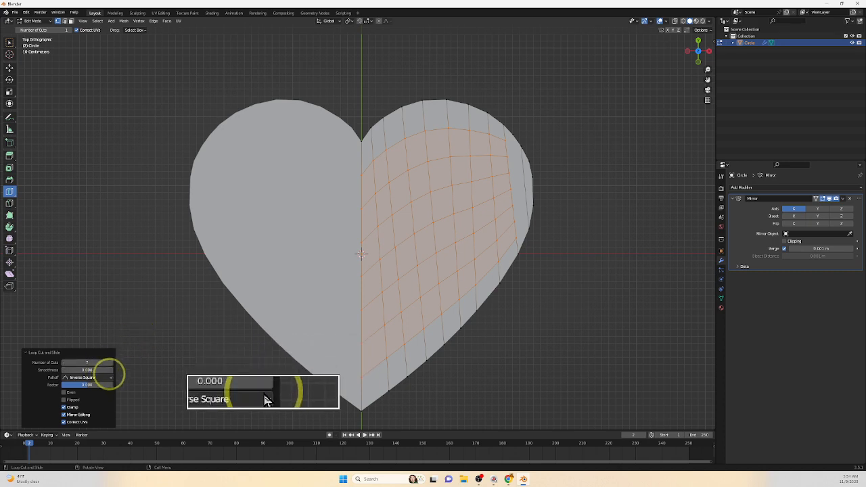
pyautogui.click(111, 363)
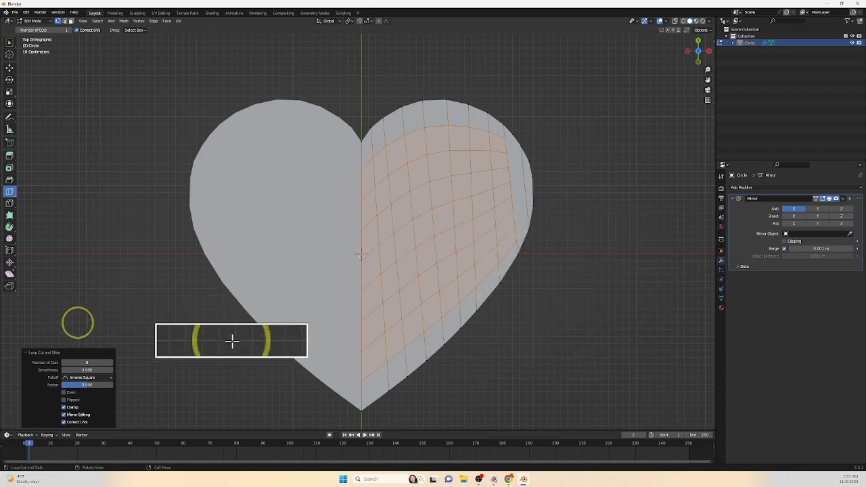
pyautogui.press('Return')
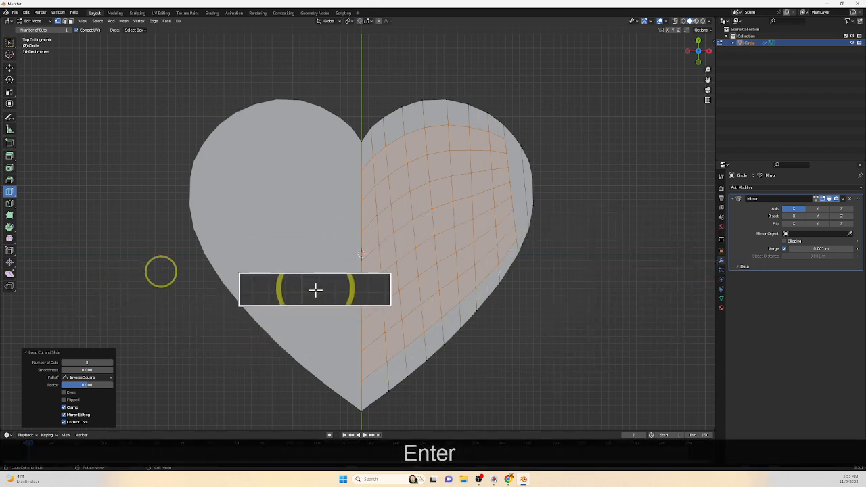
pyautogui.press('Down')
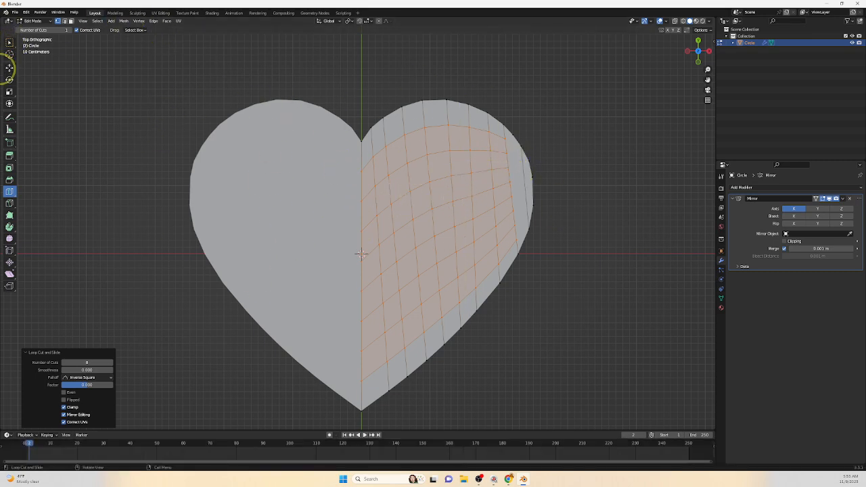
# Switch to the Select Box tool and edge select mode, and select the first inner border edge beside the heart's center line
pyautogui.click(9, 43)
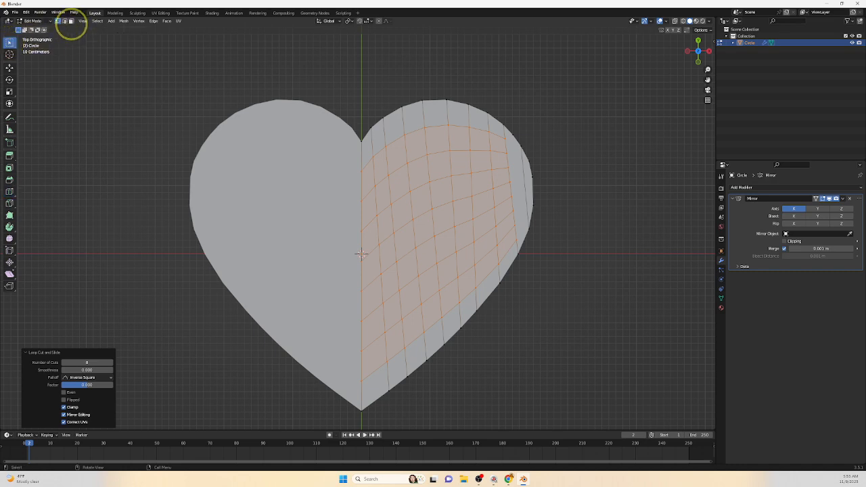
pyautogui.click(71, 22)
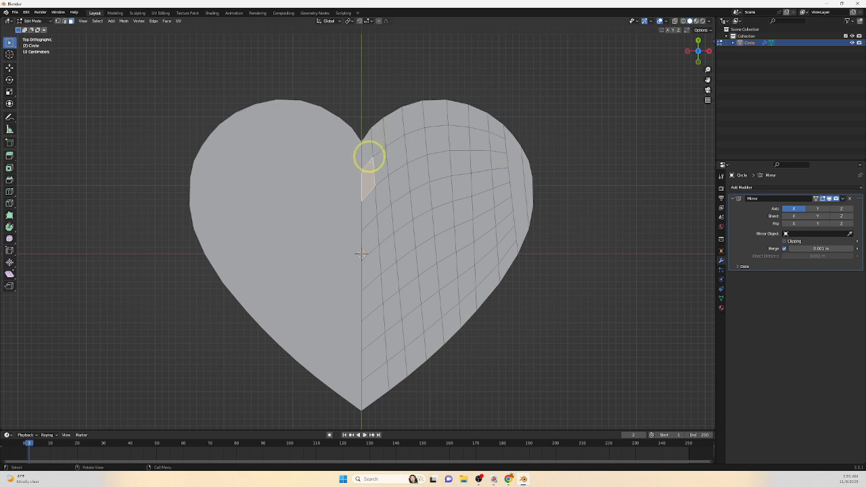
pyautogui.click(383, 175)
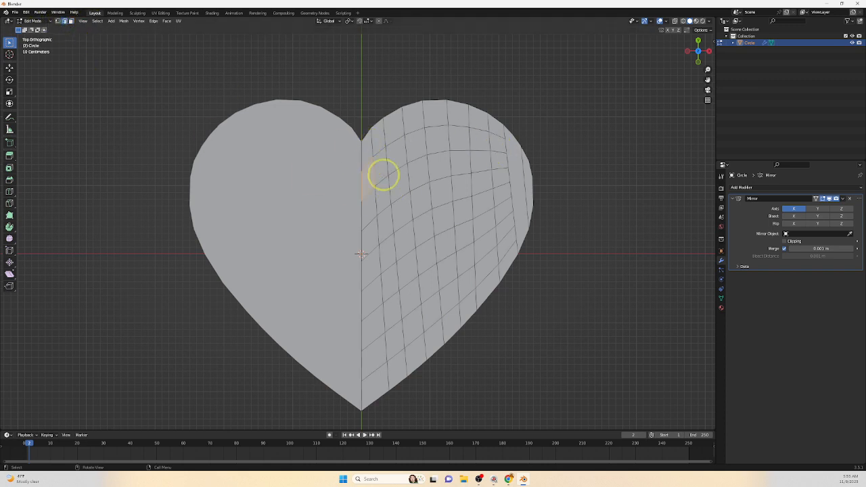
pyautogui.click(382, 151)
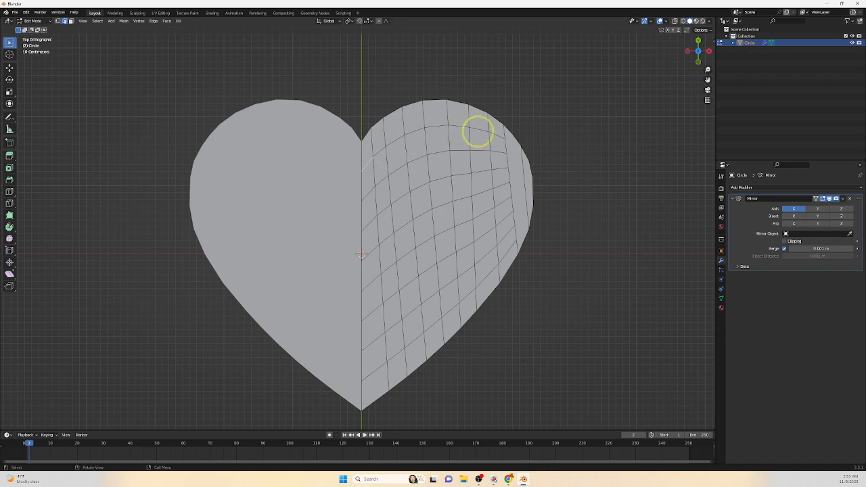
# Try to select the inner border edges of the right half's grid by picking shortest paths around it
pyautogui.press('ctrl')
pyautogui.keyDown('ctrl'); pyautogui.click(499, 138); pyautogui.keyUp('ctrl')
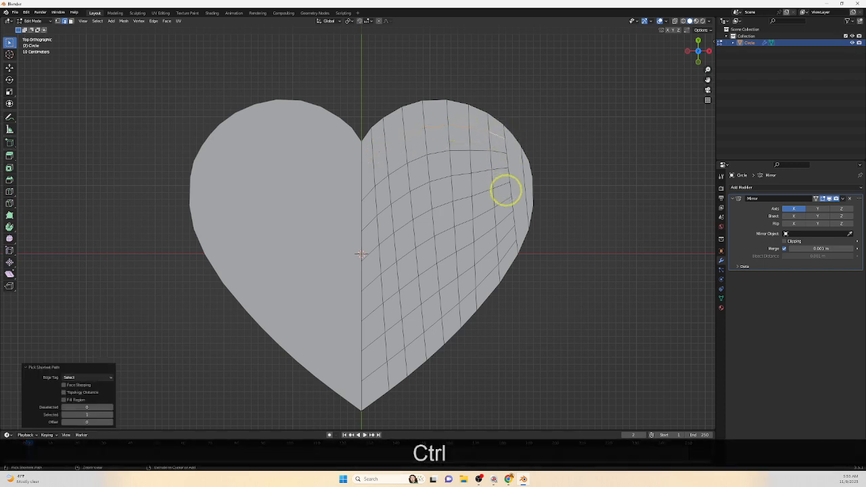
pyautogui.keyDown('ctrl'); pyautogui.click(513, 235); pyautogui.keyUp('ctrl')
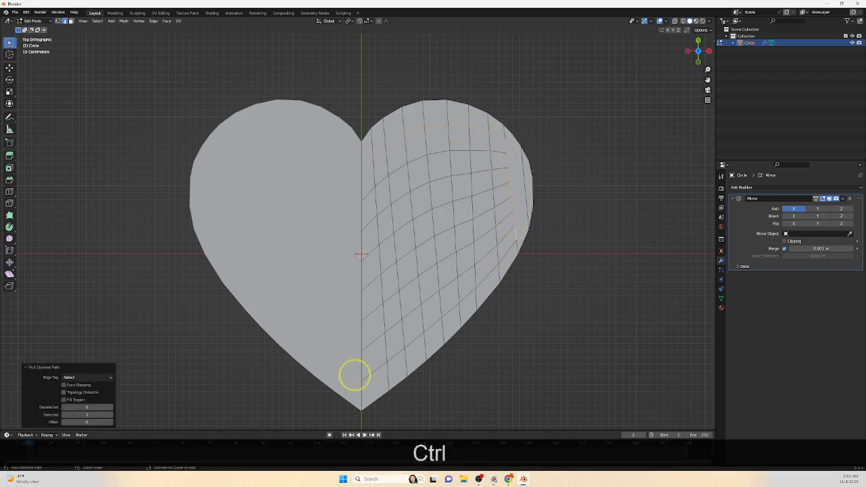
pyautogui.keyDown('ctrl'); pyautogui.click(391, 356); pyautogui.keyUp('ctrl')
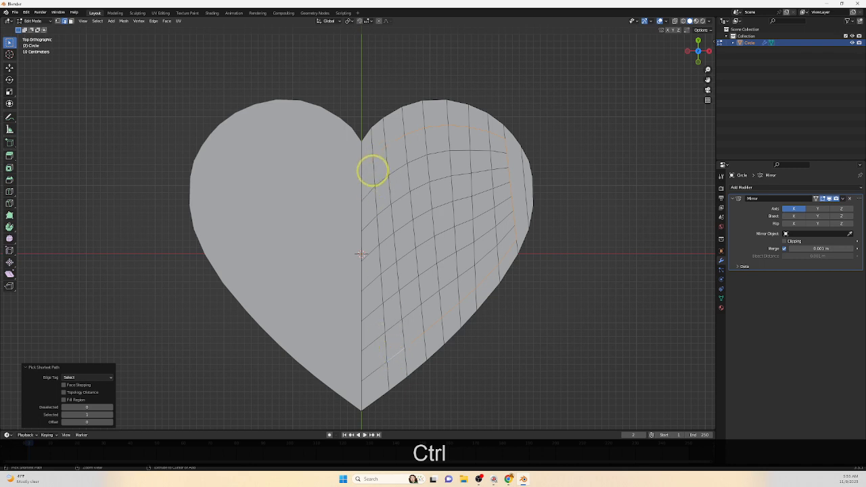
pyautogui.keyDown('ctrl'); pyautogui.click(374, 170); pyautogui.keyUp('ctrl')
pyautogui.keyDown('ctrl'); pyautogui.click(394, 163); pyautogui.keyUp('ctrl')
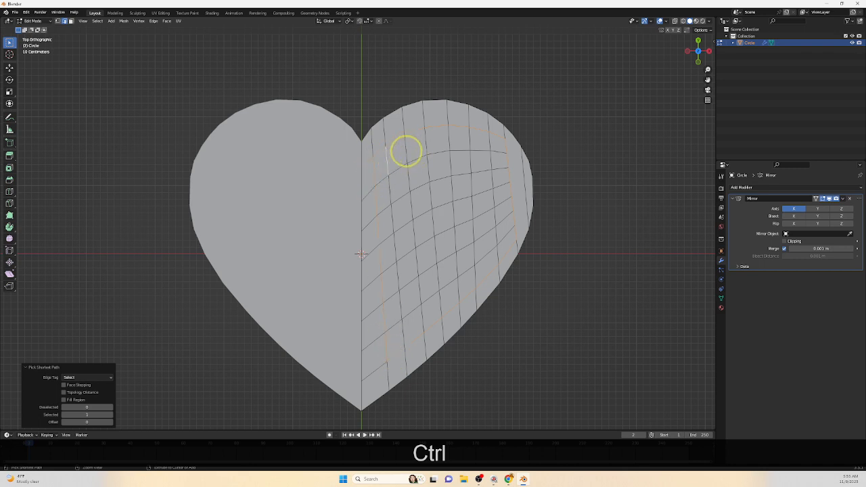
pyautogui.keyDown('ctrl'); pyautogui.click(407, 149); pyautogui.keyUp('ctrl')
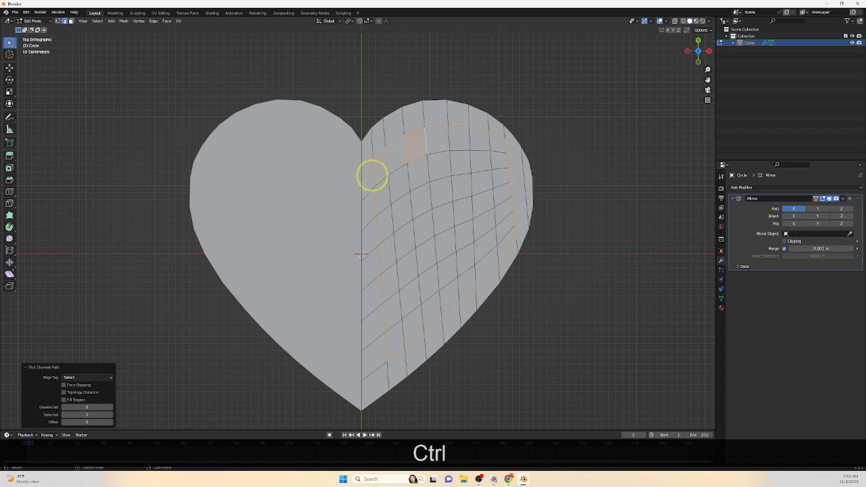
# Try to box-select the upper and middle inner grid cells of the heart's right half
pyautogui.press('b')
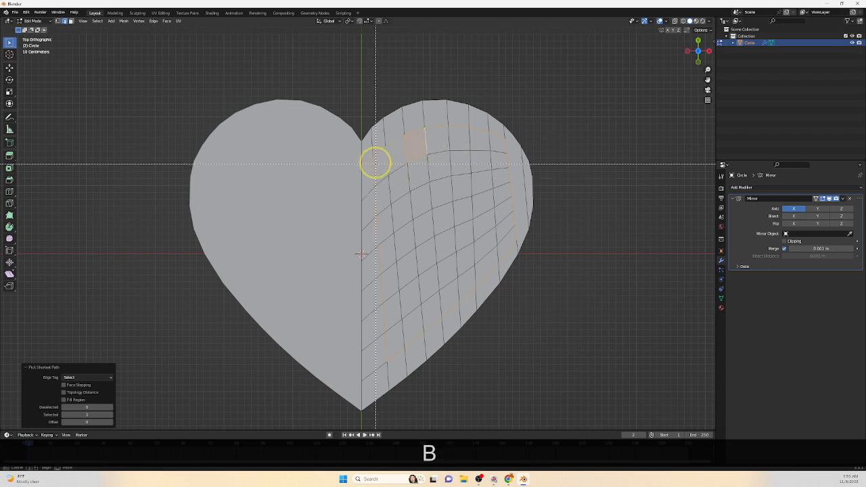
pyautogui.moveTo(376, 152); pyautogui.dragTo(482, 285)
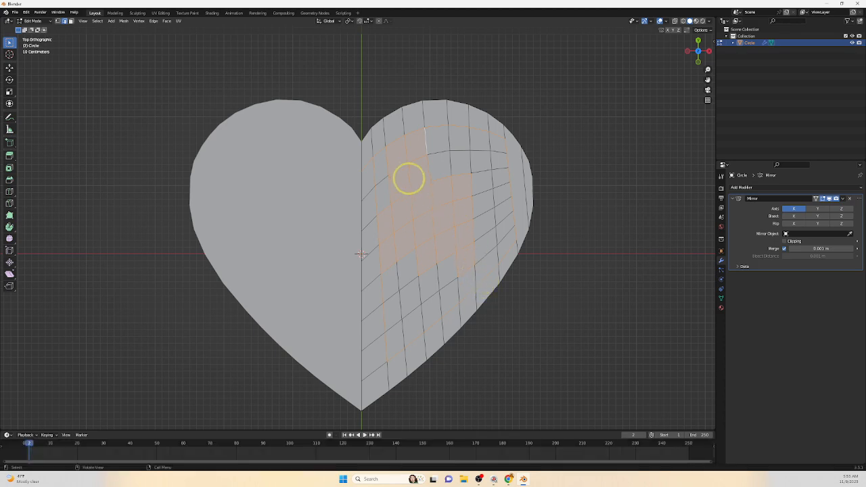
pyautogui.press('b')
pyautogui.moveTo(376, 169); pyautogui.dragTo(416, 283)
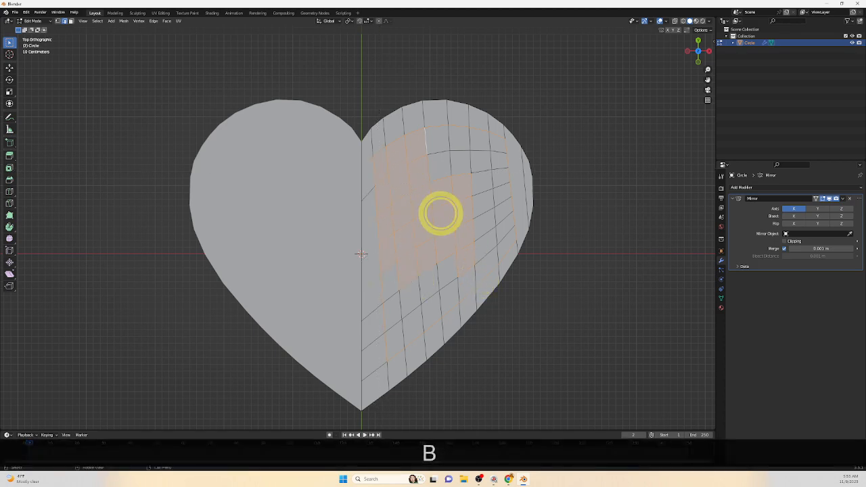
pyautogui.press('b')
pyautogui.moveTo(416, 142); pyautogui.dragTo(502, 252)
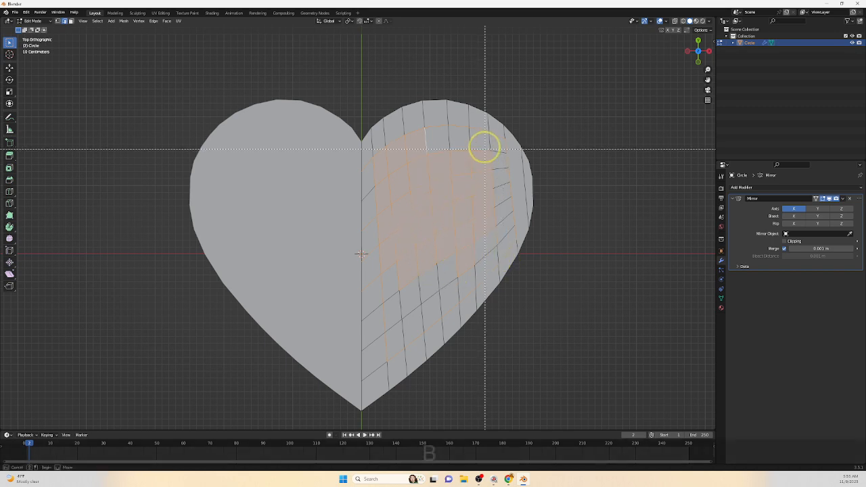
pyautogui.press('b')
pyautogui.moveTo(487, 143); pyautogui.dragTo(512, 248)
pyautogui.press('b')
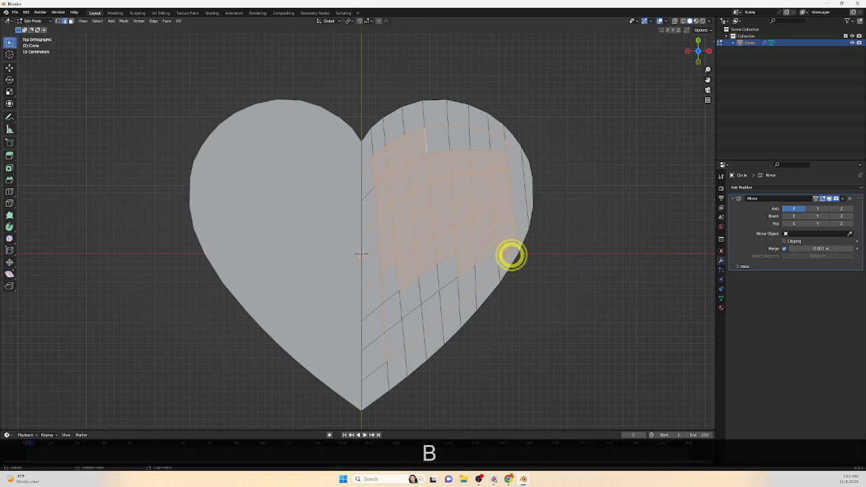
# Try to extend the box selection over the lower inner grid cells, down toward the heart's tip
pyautogui.press('b')
pyautogui.moveTo(411, 240); pyautogui.dragTo(444, 328)
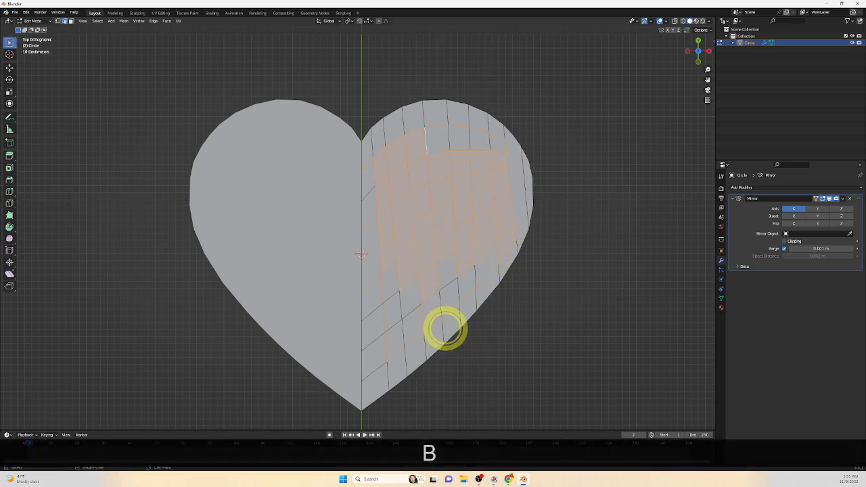
pyautogui.press('b')
pyautogui.moveTo(435, 246); pyautogui.dragTo(458, 326)
pyautogui.press('b')
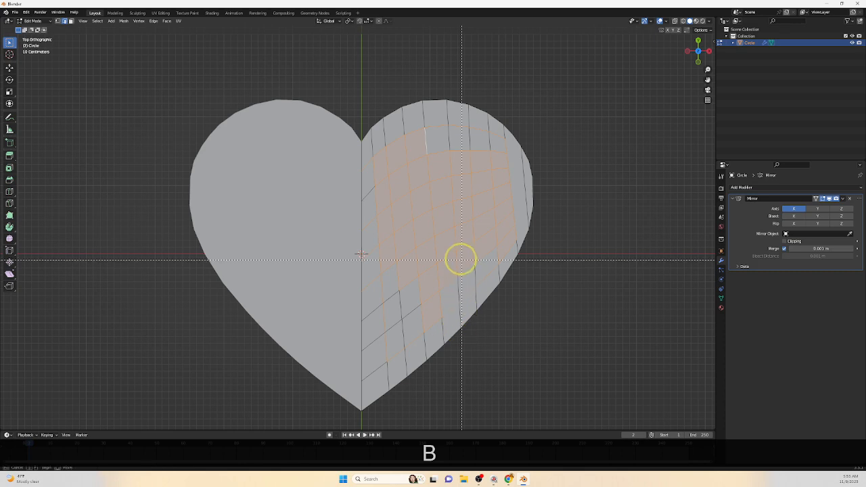
pyautogui.moveTo(461, 260); pyautogui.dragTo(478, 291)
pyautogui.press('b')
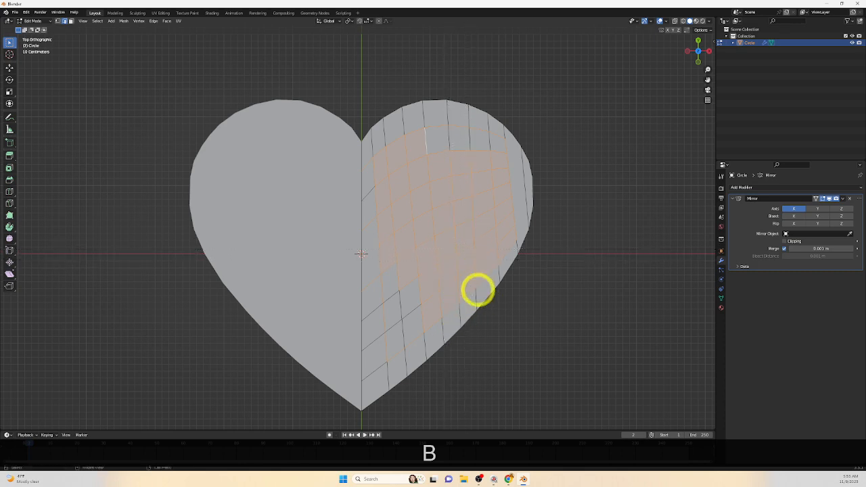
pyautogui.press('b')
pyautogui.moveTo(379, 254); pyautogui.dragTo(397, 377)
pyautogui.moveTo(389, 268); pyautogui.dragTo(415, 358)
# Select the whole mesh except its outer boundary loop and delete the selected inner vertices
pyautogui.hotkey('alt', 'a')
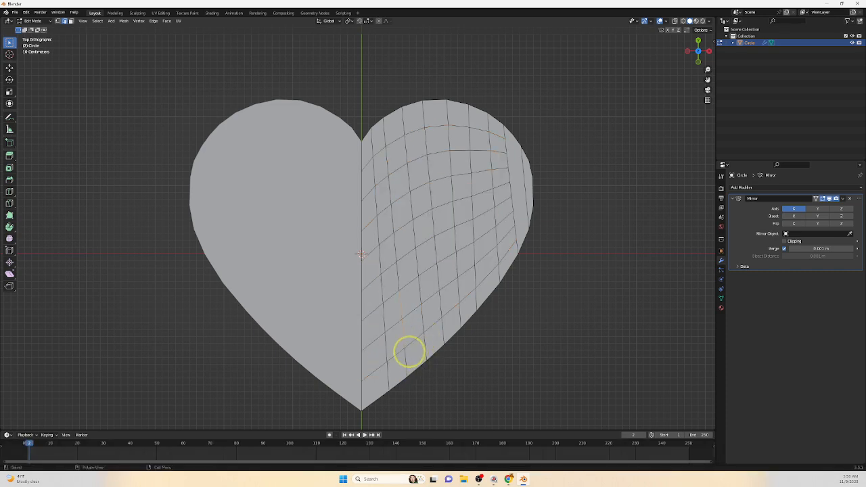
pyautogui.press('a')
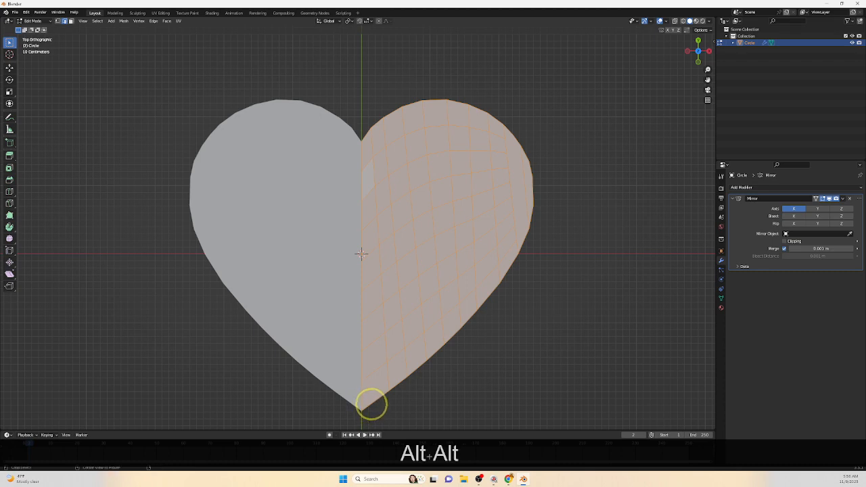
pyautogui.hotkey('alt', 'a')
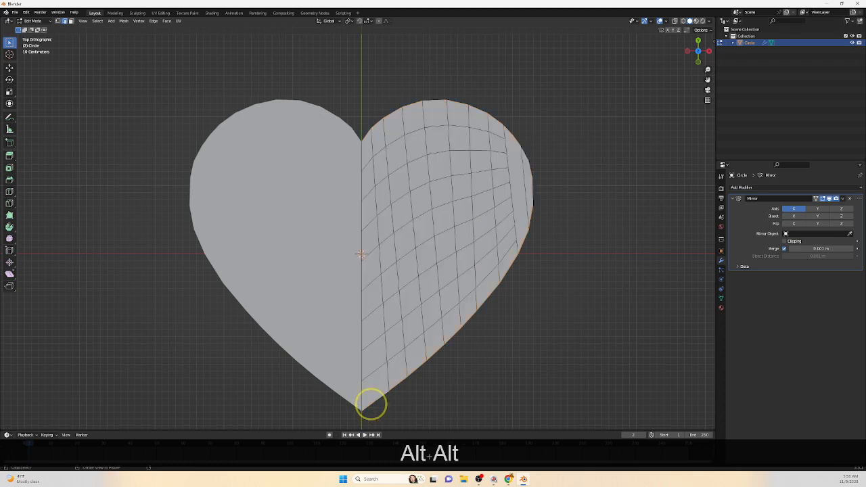
pyautogui.hotkey('ctrl', 'z')
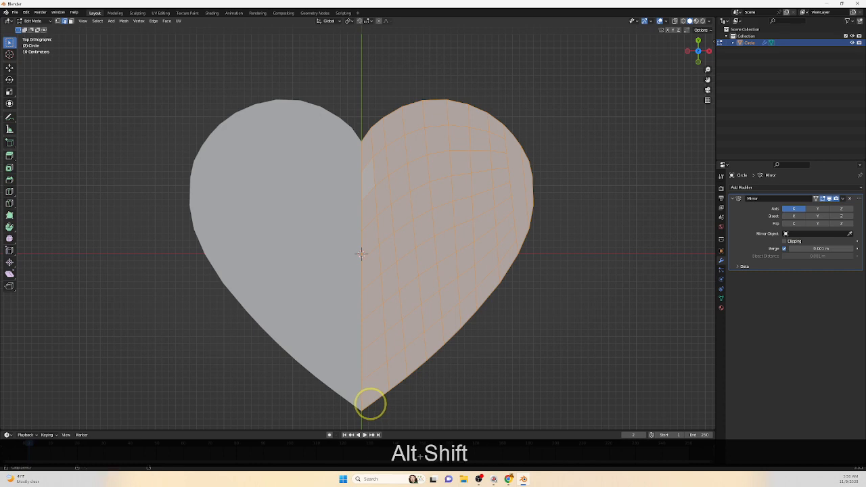
pyautogui.keyDown('alt'); pyautogui.keyDown('shift'); pyautogui.click(370, 404); pyautogui.keyUp('shift'); pyautogui.keyUp('alt')
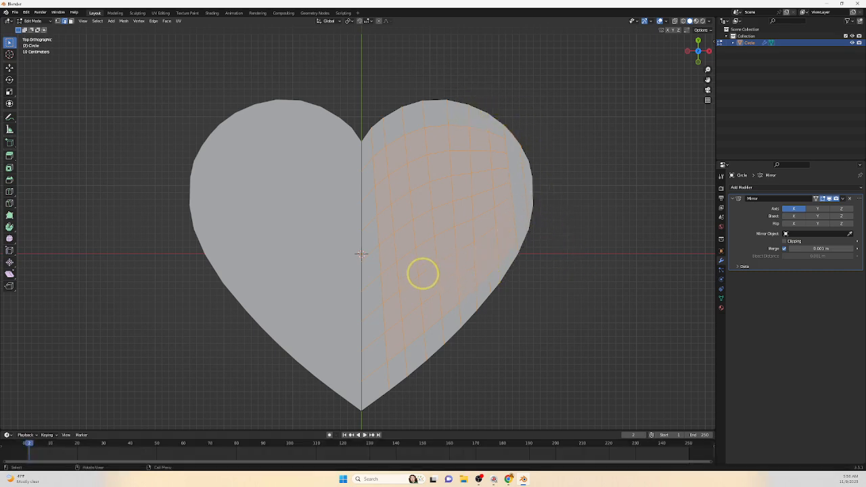
pyautogui.press('Delete')
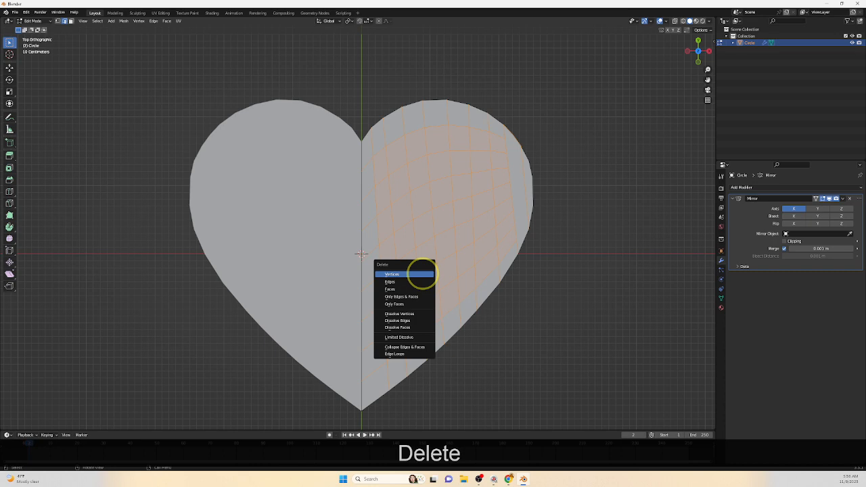
pyautogui.click(411, 273)
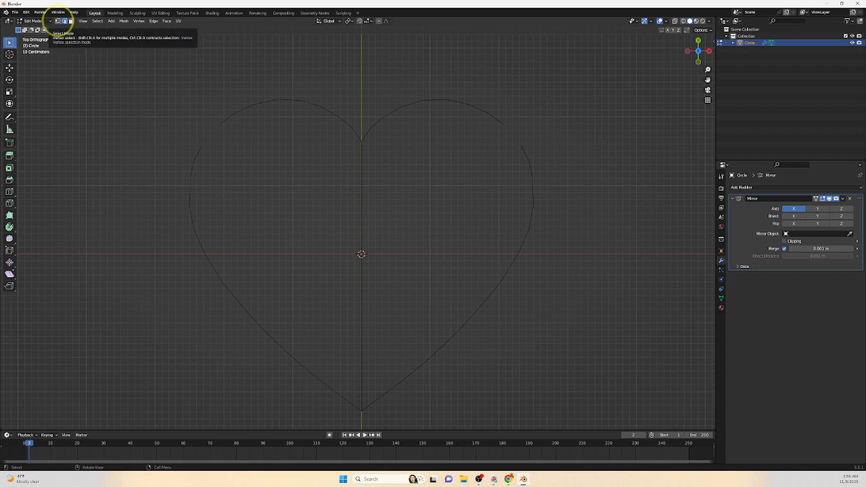
# In vertex select mode, extrude the upper open end of the right lobe's outline across the gap, about 0.24 m in X and -0.30 m in Y
pyautogui.click(58, 20)
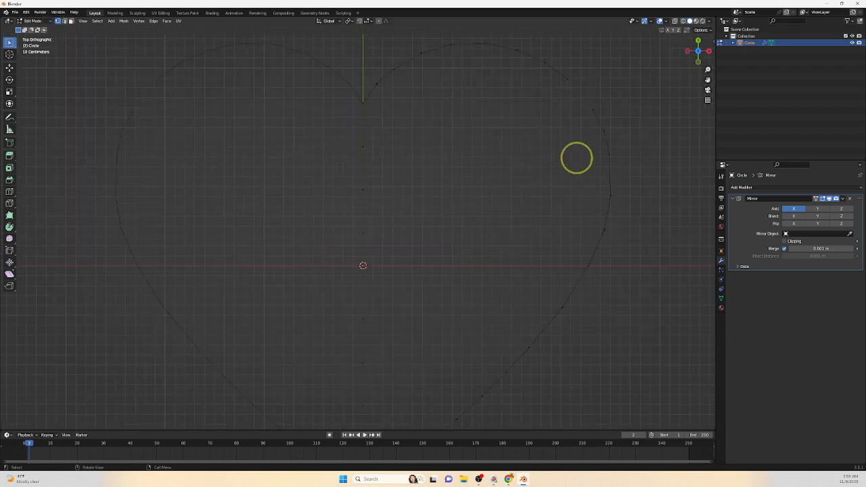
pyautogui.keyDown('shift'); pyautogui.moveTo(575, 157); pyautogui.dragTo(408, 299, button='middle'); pyautogui.keyUp('shift')
pyautogui.scroll(2, 407, 300)
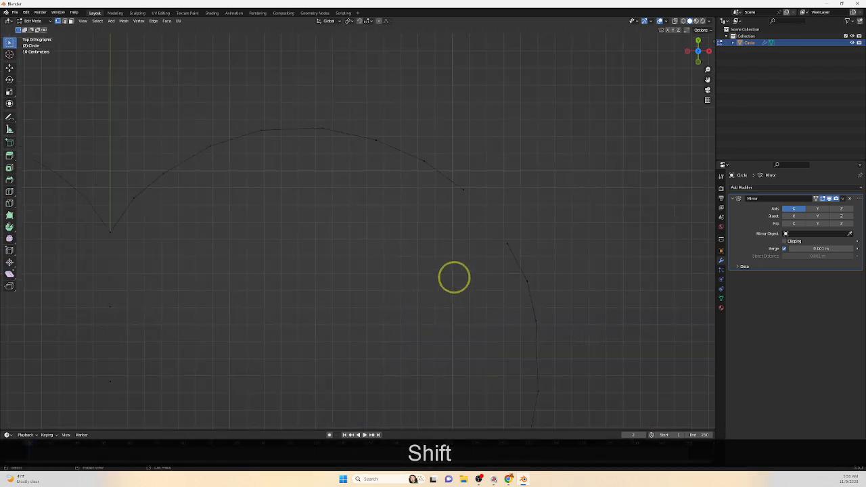
pyautogui.click(463, 190)
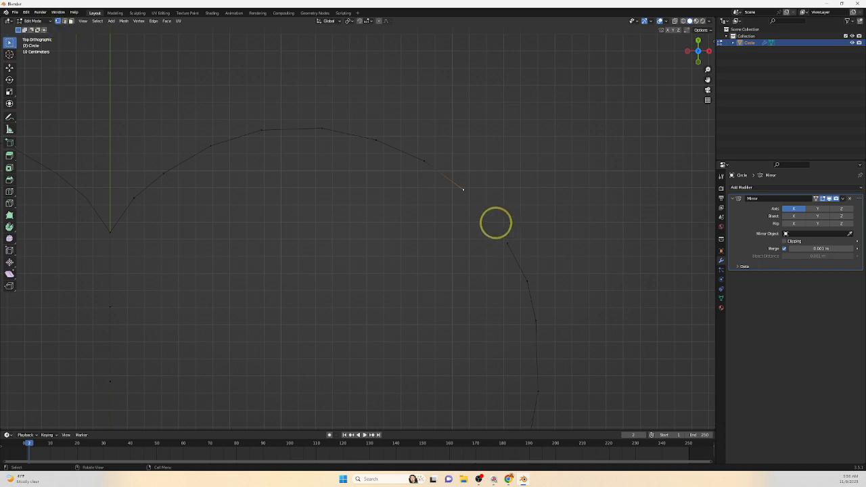
pyautogui.press('e')
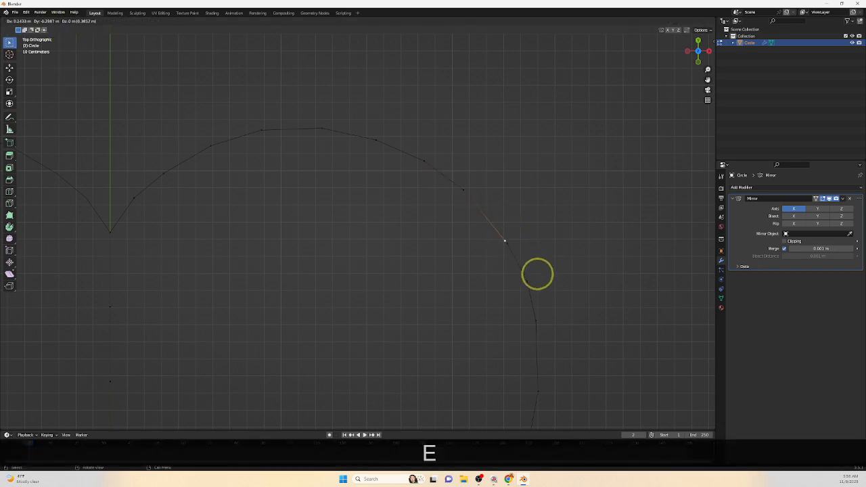
pyautogui.click(537, 274)
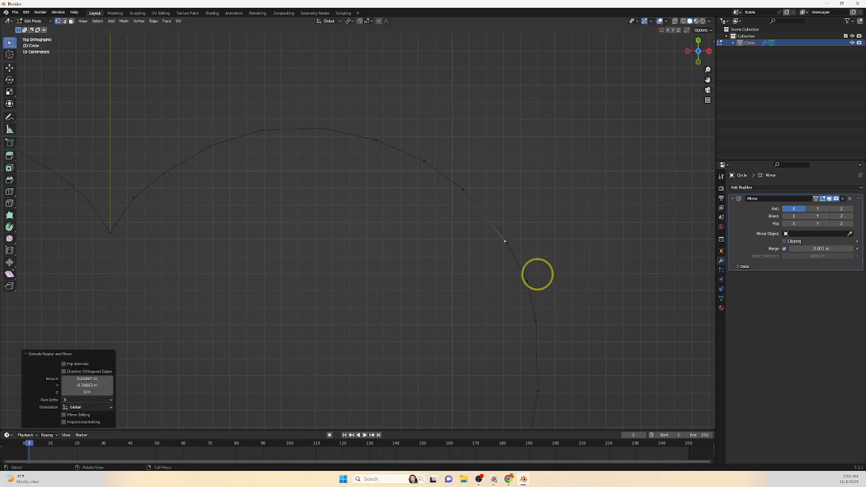
# Merge the extruded vertex with the outline's lower open end vertex using At Last
pyautogui.keyDown('shift'); pyautogui.click(506, 244); pyautogui.keyUp('shift')
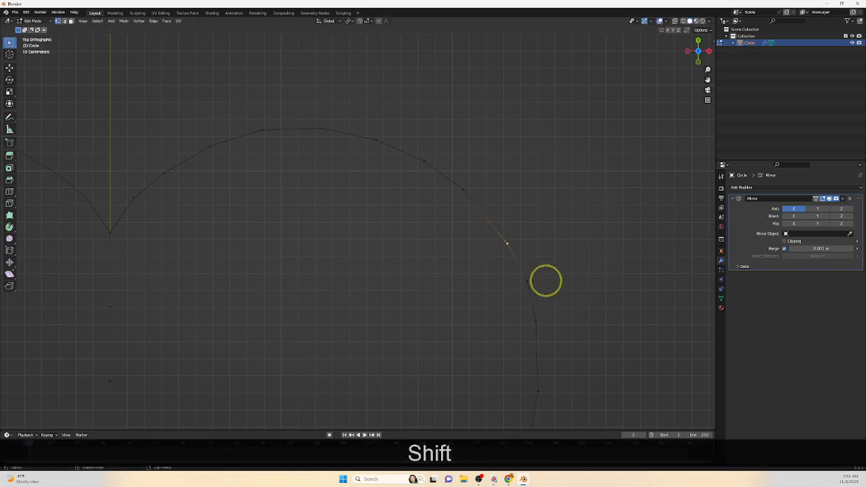
pyautogui.press('m')
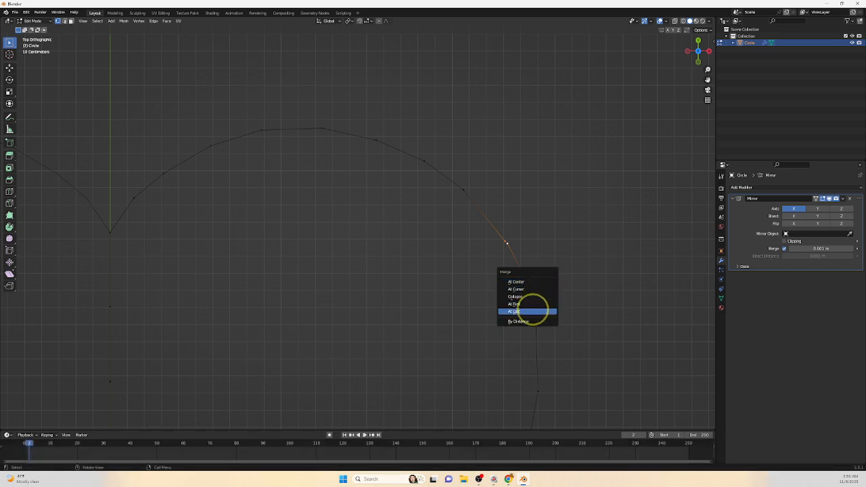
pyautogui.click(531, 310)
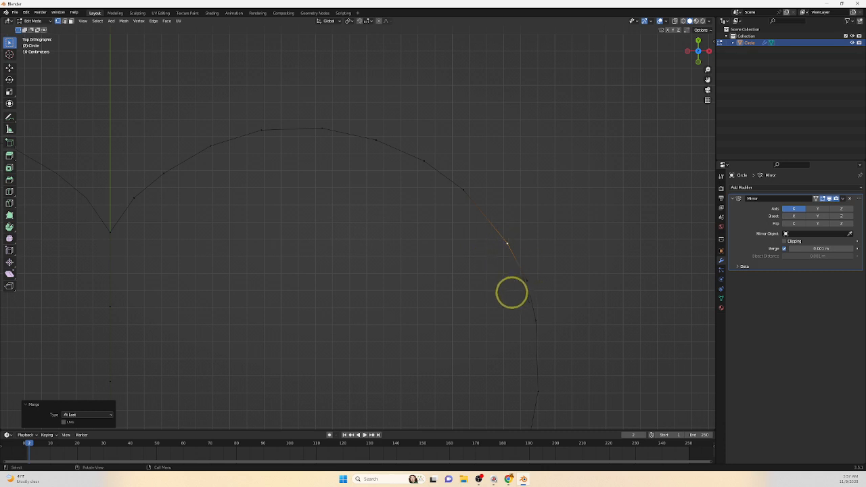
# Select the right half's whole closed outline, including the centre line, and try to fill it with Grid Fill
pyautogui.scroll(-3, 486, 313)
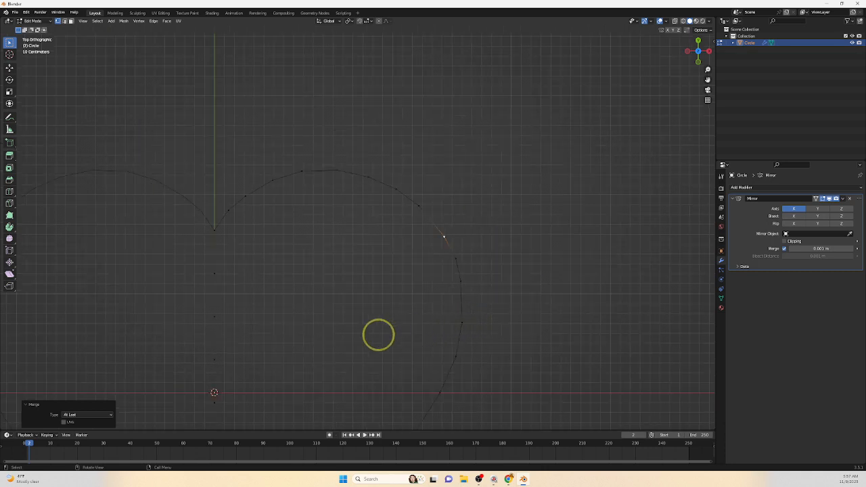
pyautogui.keyDown('shift'); pyautogui.moveTo(377, 335); pyautogui.dragTo(416, 230, button='middle'); pyautogui.keyUp('shift')
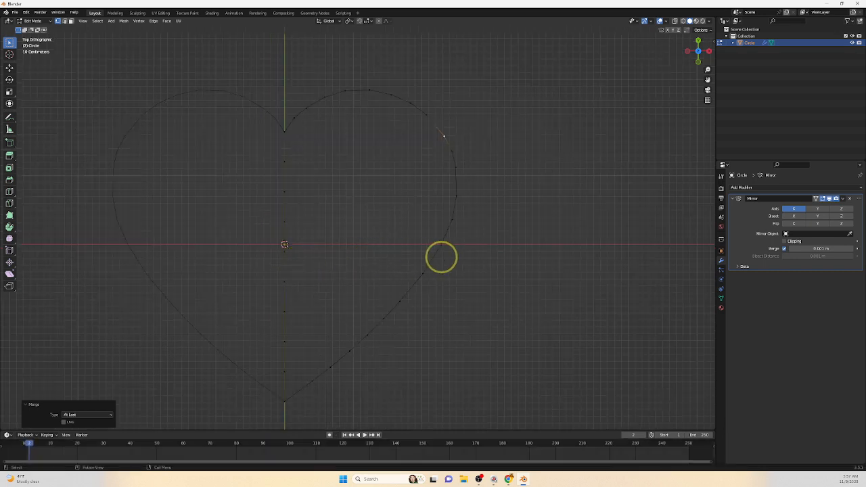
pyautogui.press('a')
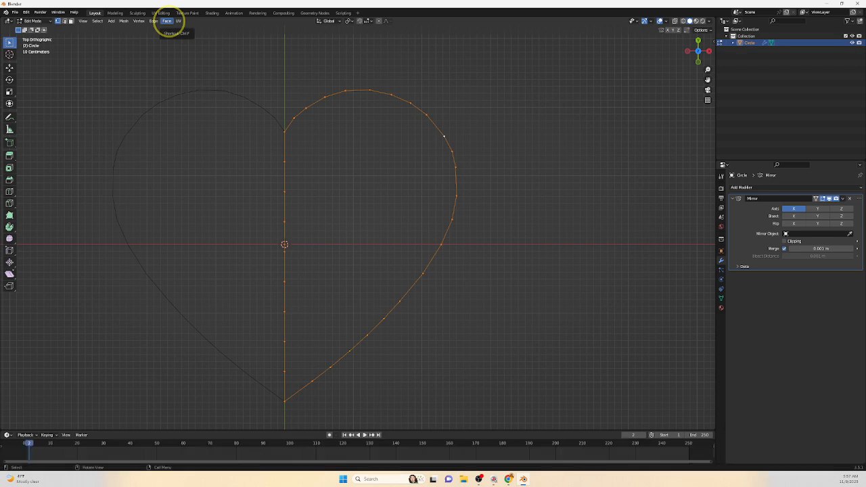
pyautogui.click(168, 21)
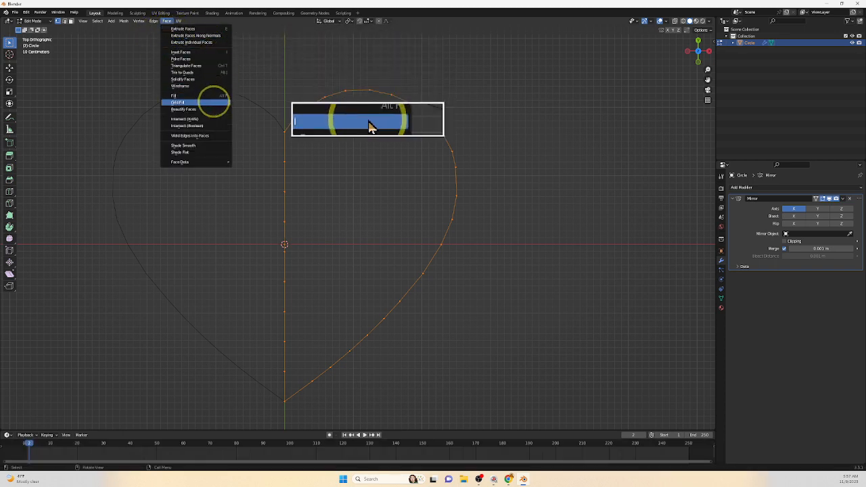
pyautogui.click(213, 102)
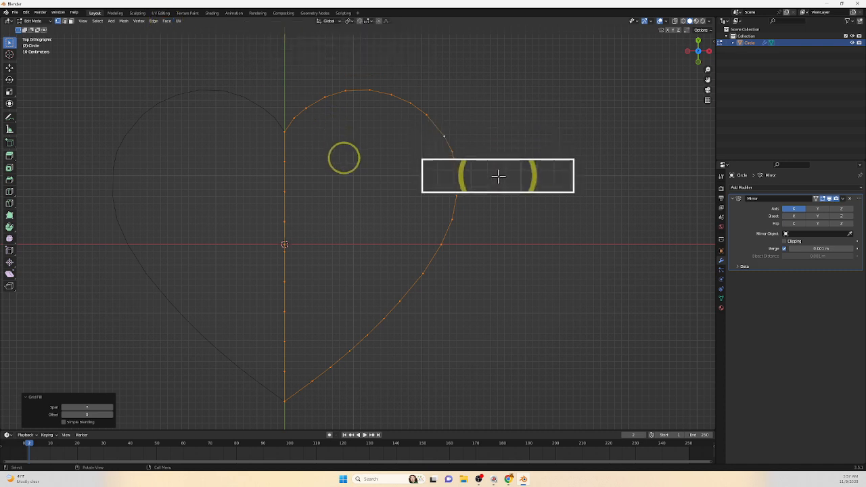
# Clear the selection, reselect all outline vertices and try Grid Fill again
pyautogui.press('a')
pyautogui.press('a')
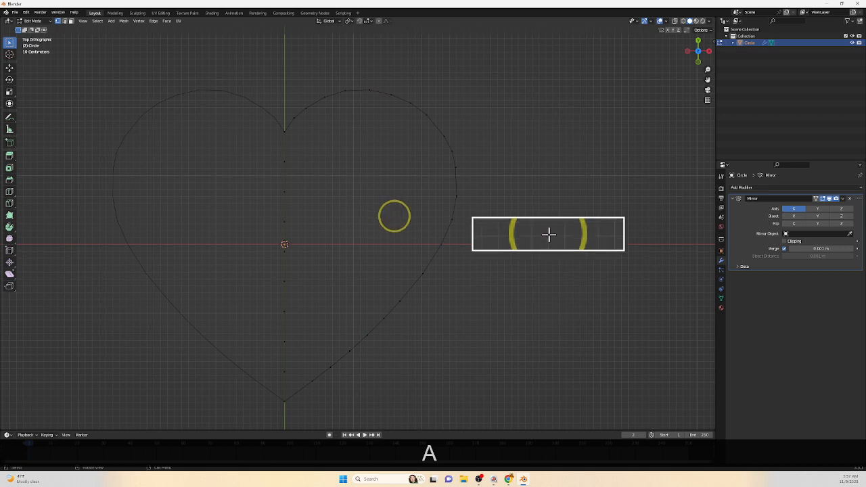
pyautogui.click(167, 21)
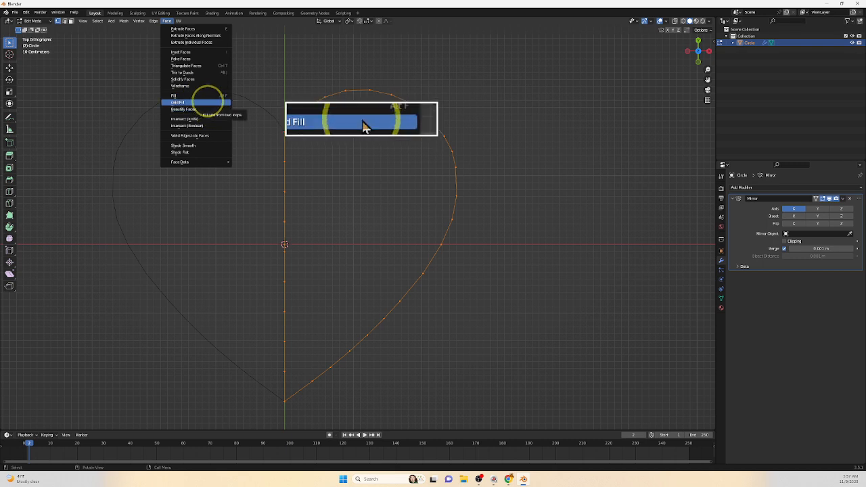
pyautogui.click(206, 102)
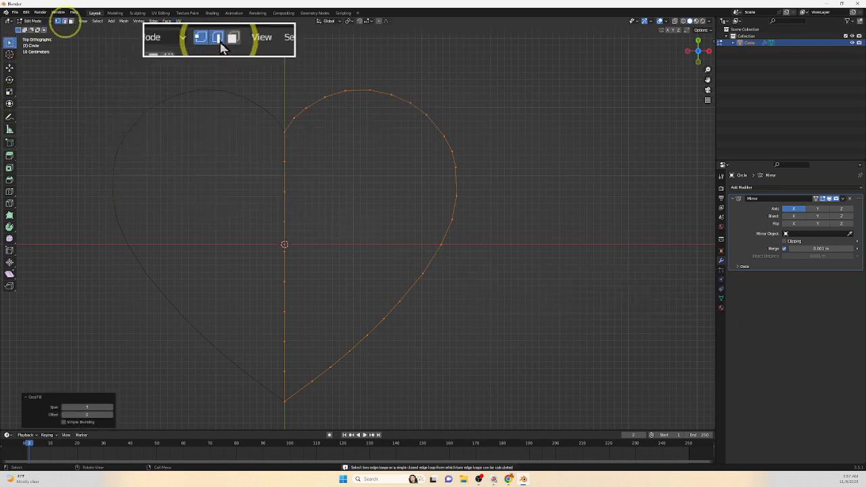
# Try Grid Fill on the outline in edge select mode, and select just one edge on the right lobe
pyautogui.click(64, 21)
pyautogui.click(167, 21)
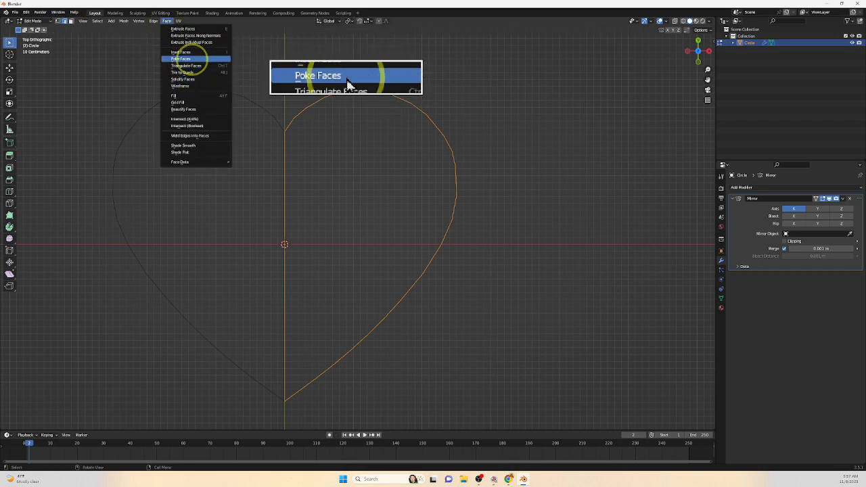
pyautogui.click(190, 101)
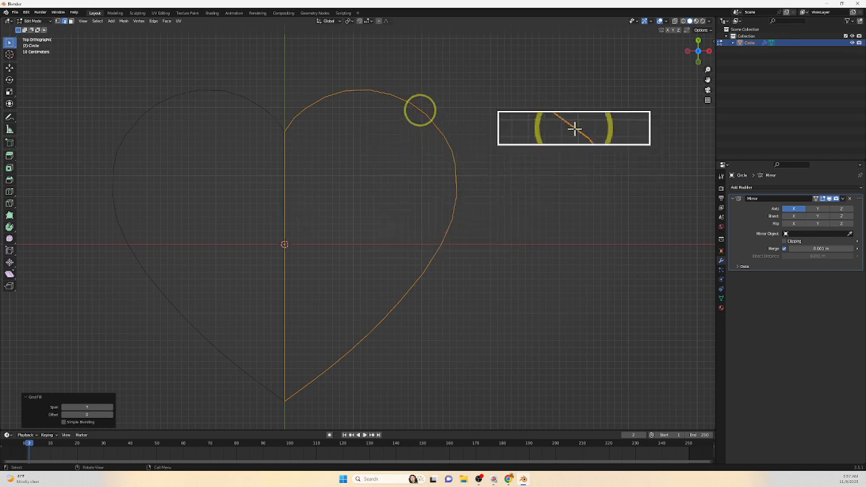
pyautogui.click(420, 110)
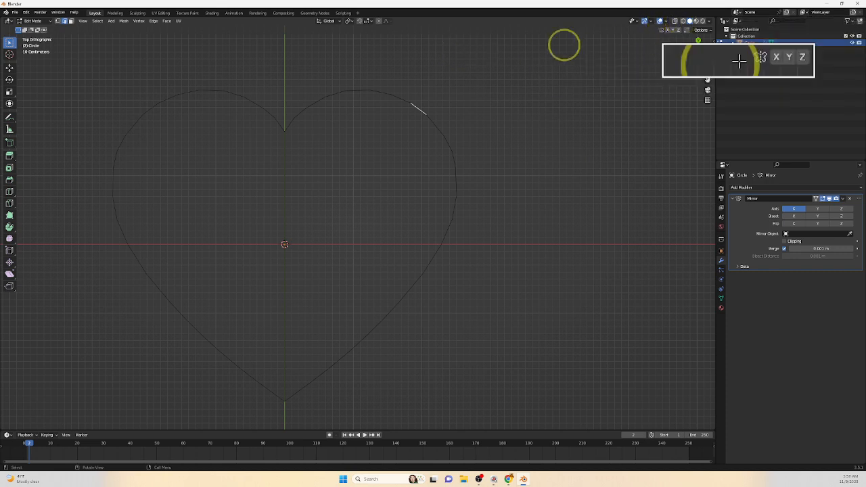
# Fill a face between the second centre-line edge below the notch and the opposite edge on the right outline
pyautogui.click(58, 21)
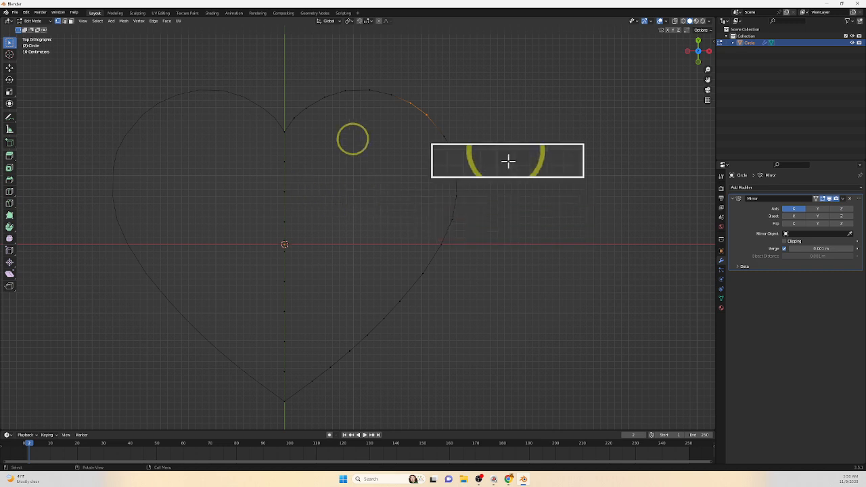
pyautogui.click(284, 164)
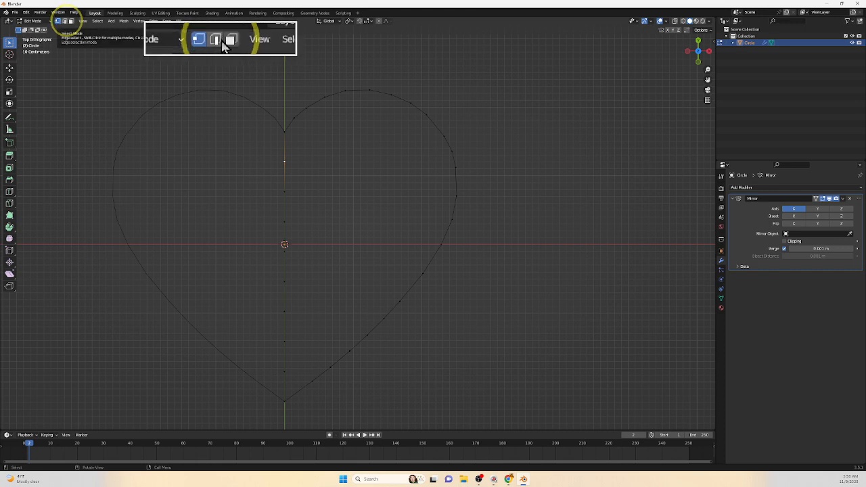
pyautogui.click(64, 21)
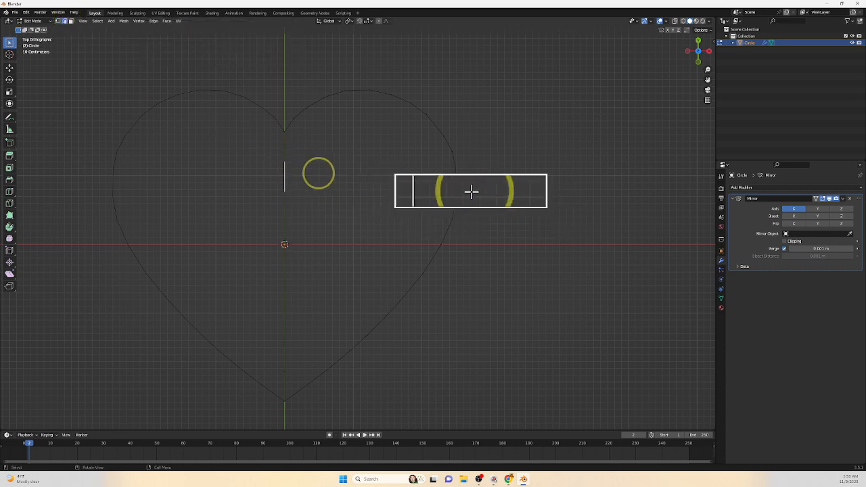
pyautogui.keyDown('shift'); pyautogui.click(456, 178); pyautogui.keyUp('shift')
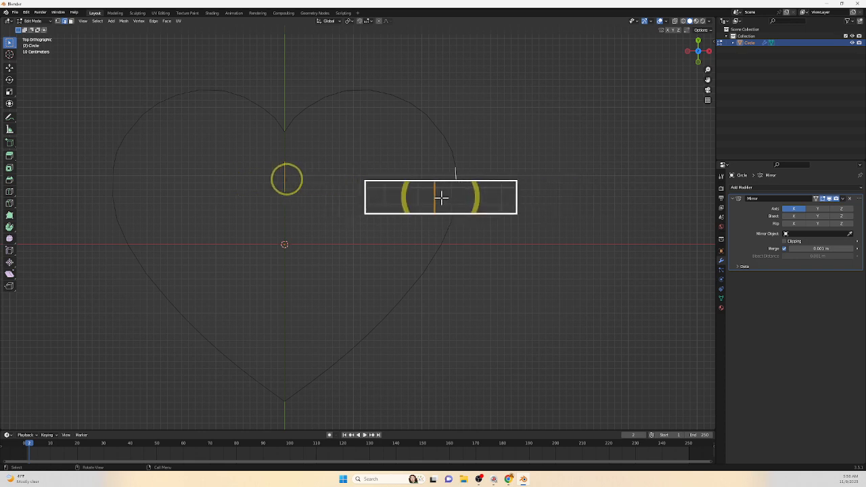
pyautogui.press('shift')
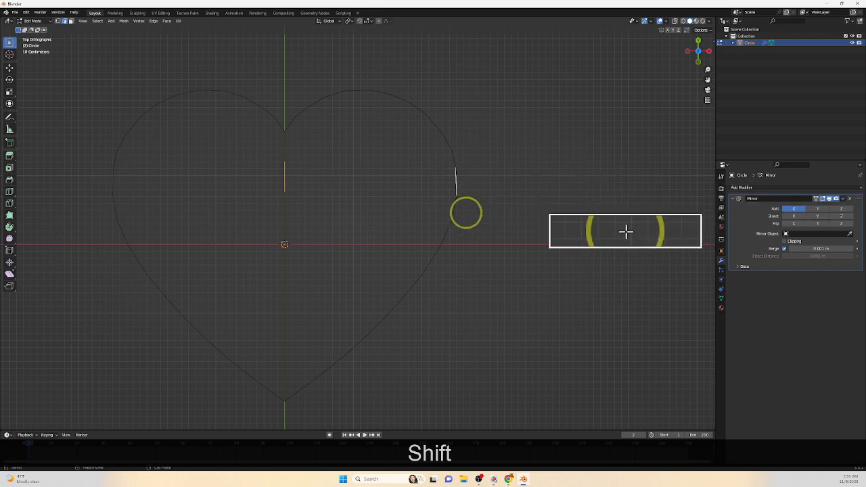
pyautogui.press('f')
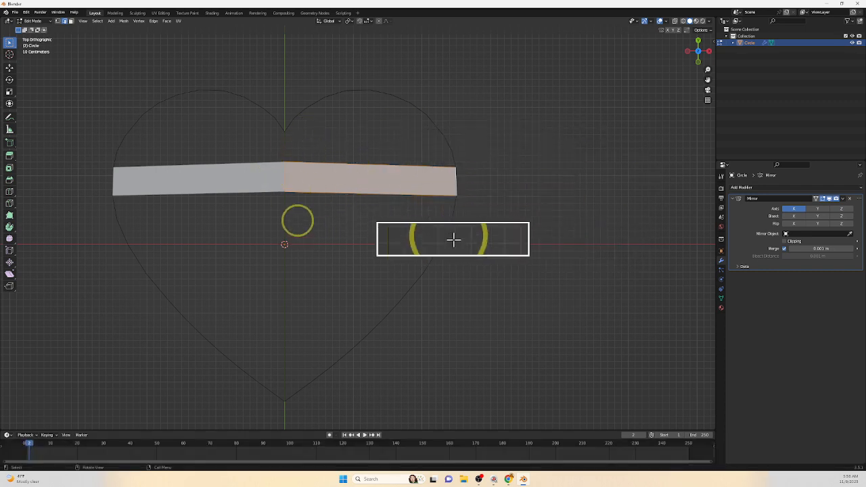
# Fill five more faces in succession downward from the lower edge of the first strip
pyautogui.click(339, 192)
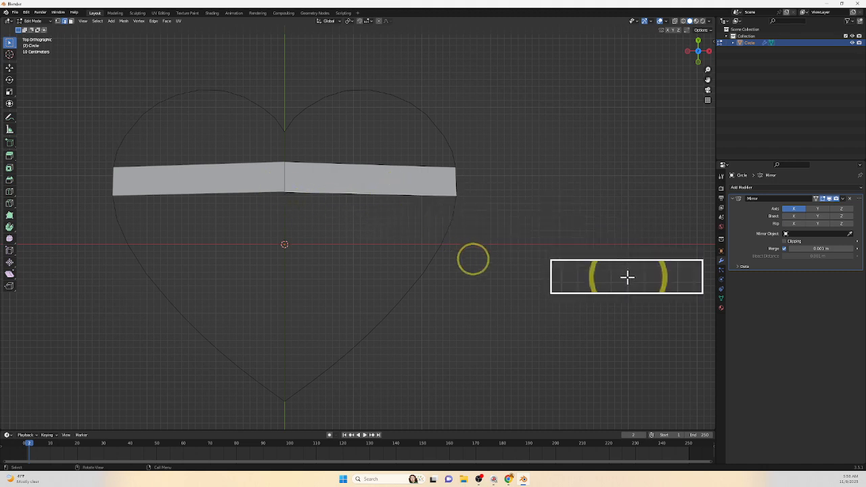
pyautogui.press('f')
pyautogui.press('f')
pyautogui.press('f')
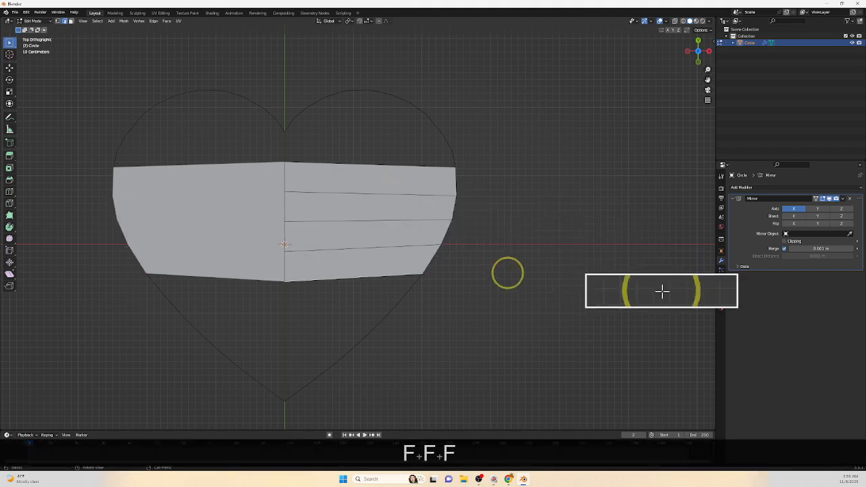
pyautogui.press('f')
pyautogui.press('f')
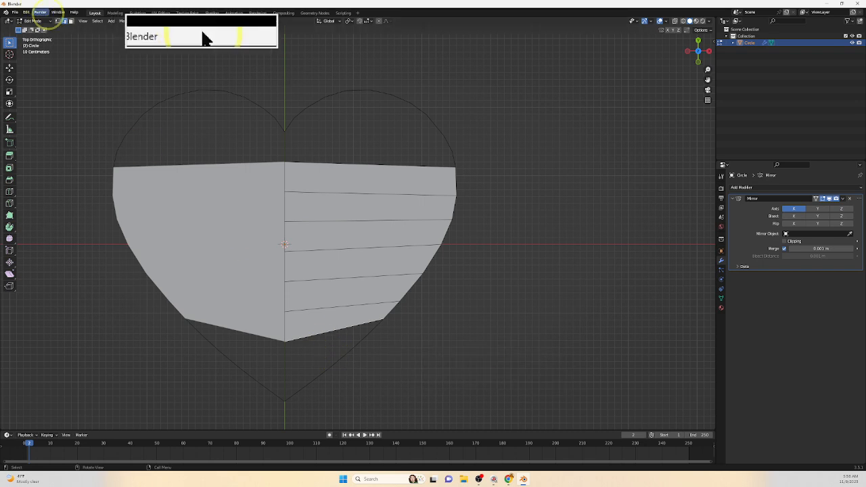
# Dissolve the centre-line vertex between the lowest filled strip and the heart's tip
pyautogui.click(58, 21)
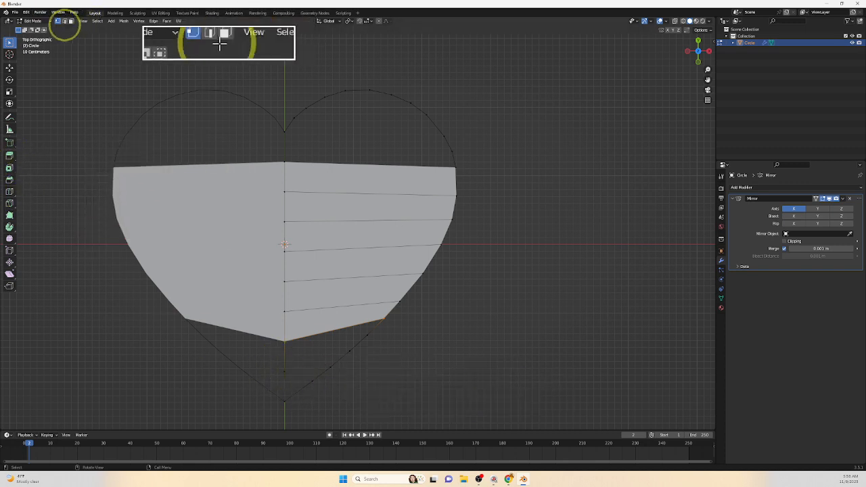
pyautogui.click(64, 20)
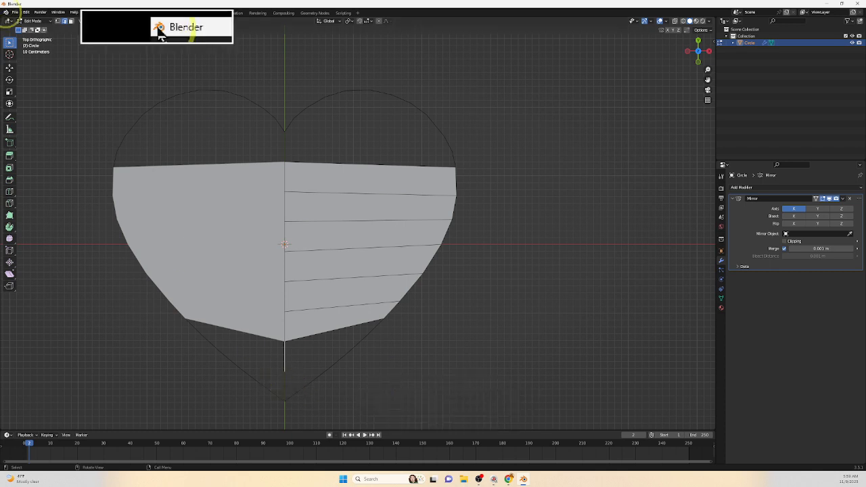
pyautogui.click(59, 21)
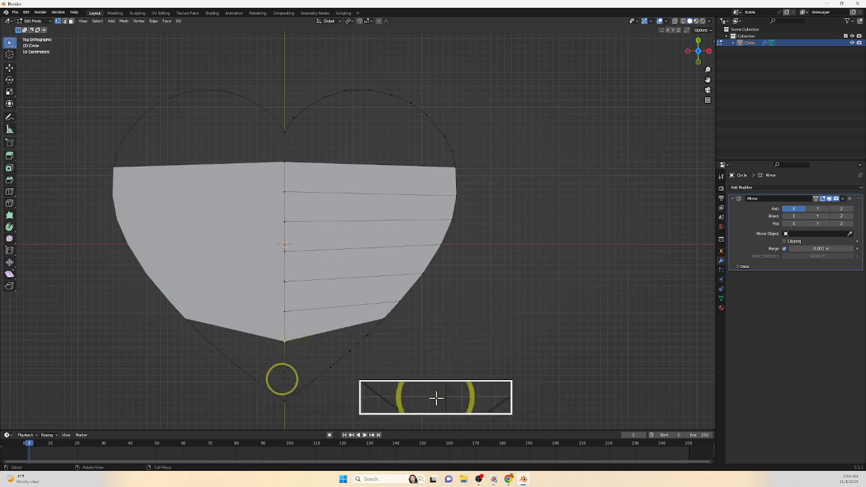
pyautogui.rightClick(285, 371)
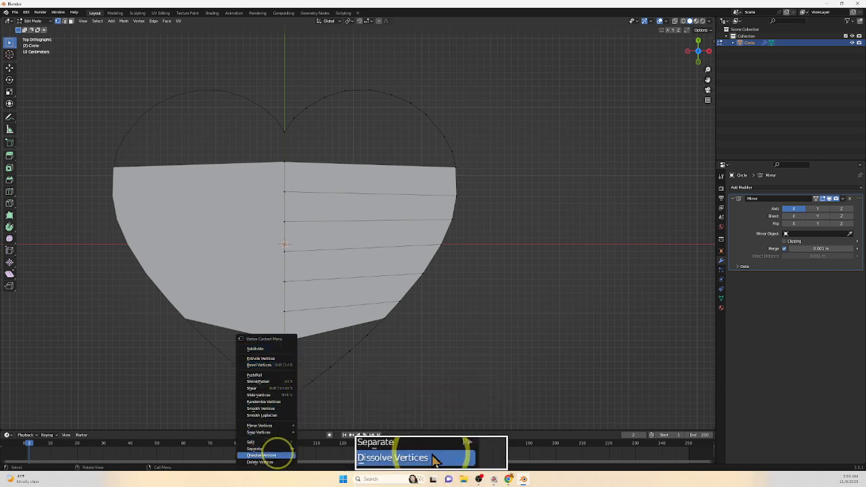
pyautogui.click(276, 454)
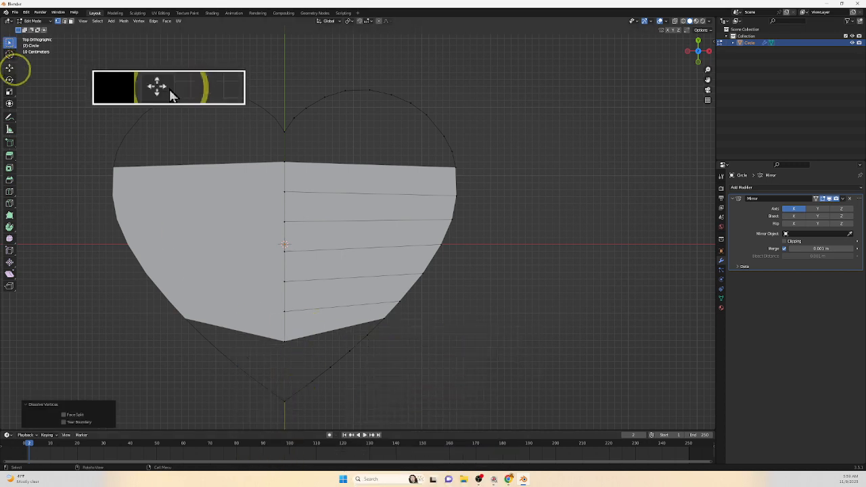
# Move the four lowest centre-line vertices of the filled strips up along Y to level the strip edges, the last move about 0.16 m
pyautogui.click(9, 66)
pyautogui.click(284, 341)
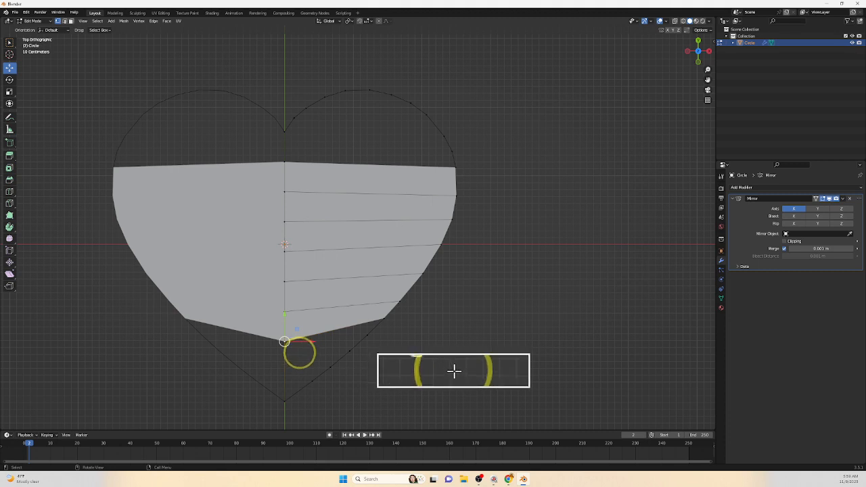
pyautogui.click(284, 311)
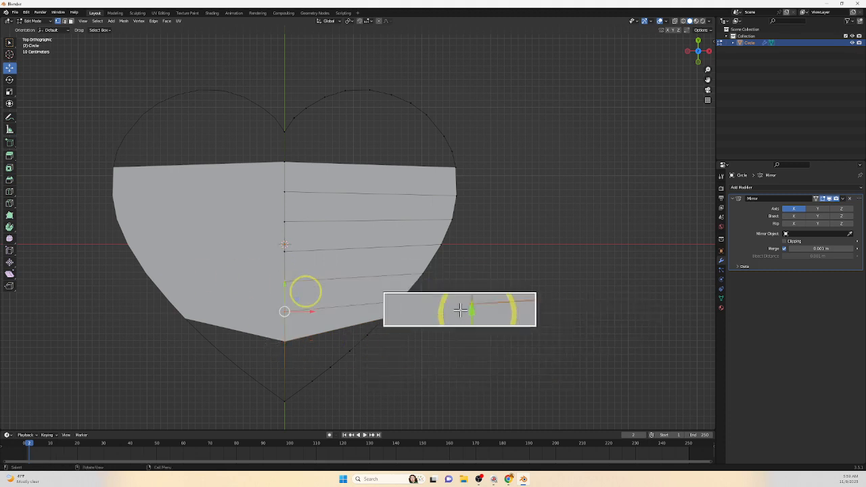
pyautogui.moveTo(284, 288); pyautogui.dragTo(285, 276)
pyautogui.click(284, 249)
pyautogui.moveTo(284, 236); pyautogui.dragTo(282, 222)
pyautogui.click(285, 330)
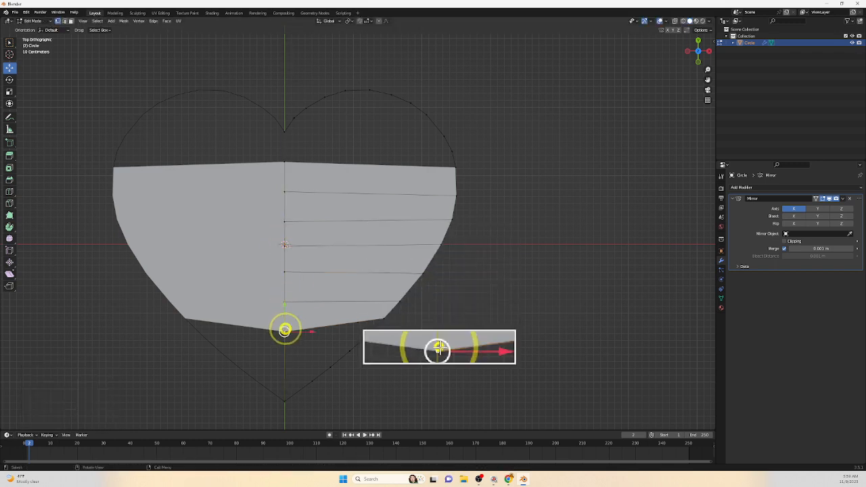
pyautogui.moveTo(284, 309); pyautogui.dragTo(284, 295)
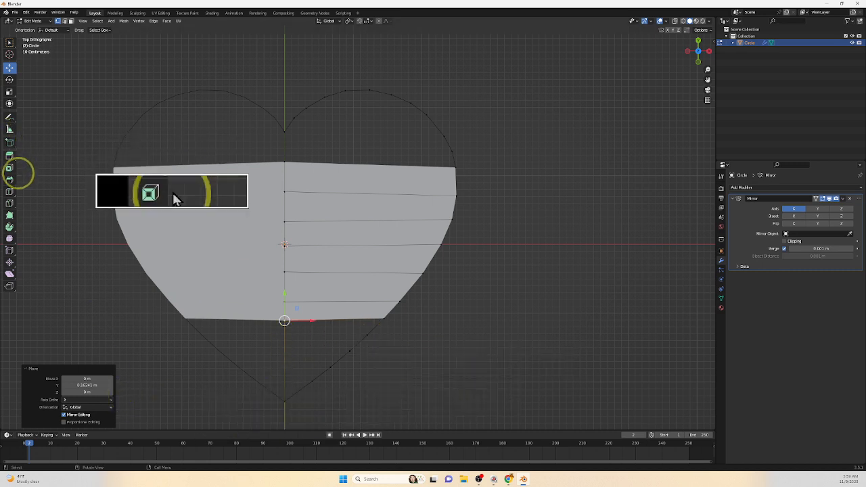
# Add a loop cut with 4 cuts to the centre-line edge between the filled strips and the heart's tip
pyautogui.click(9, 192)
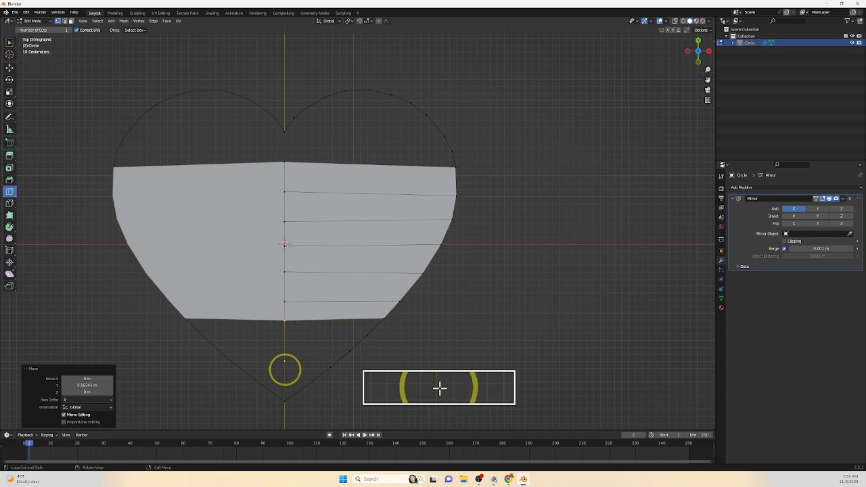
pyautogui.click(285, 370)
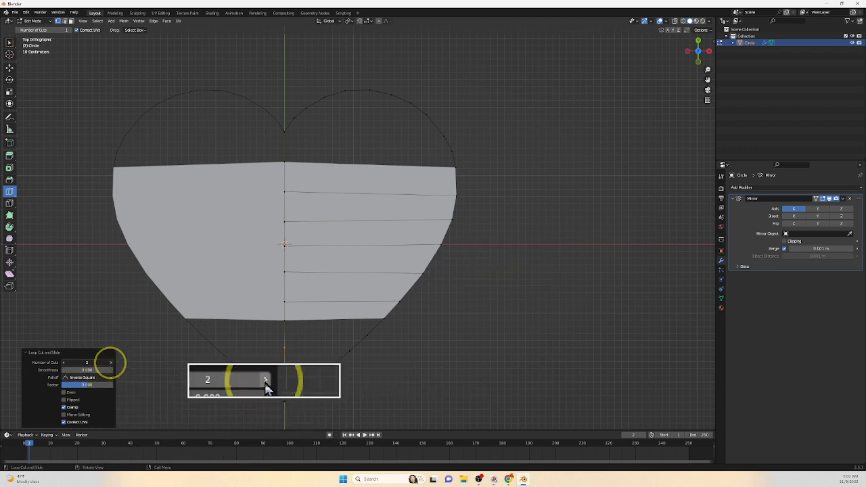
pyautogui.click(111, 363)
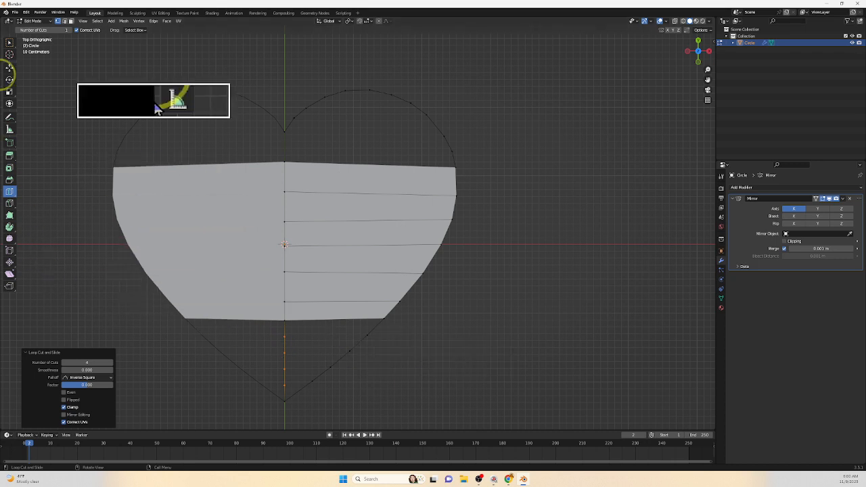
# Fill five successive faces downward from the lowest strip's bottom edge to close the right half at the heart's tip
pyautogui.click(9, 42)
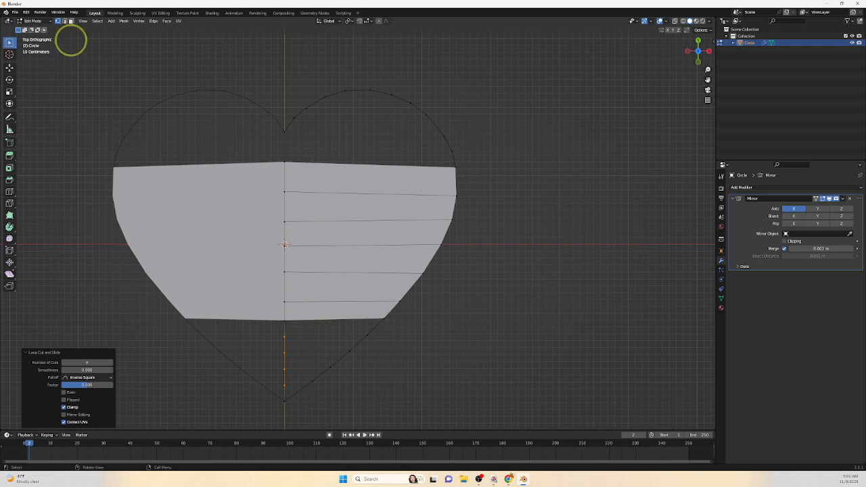
pyautogui.click(64, 21)
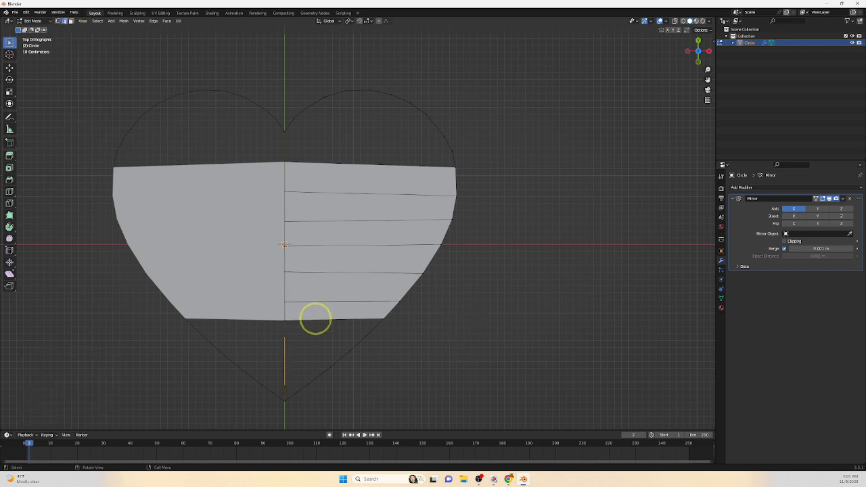
pyautogui.click(316, 318)
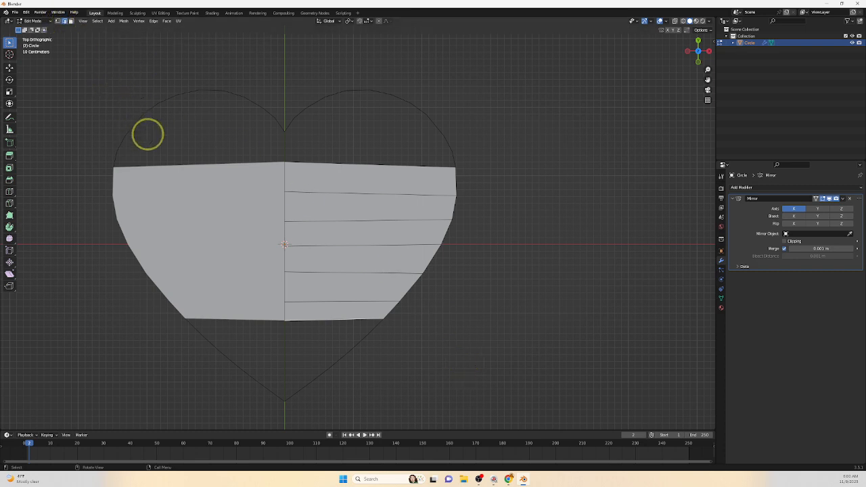
pyautogui.press('2')
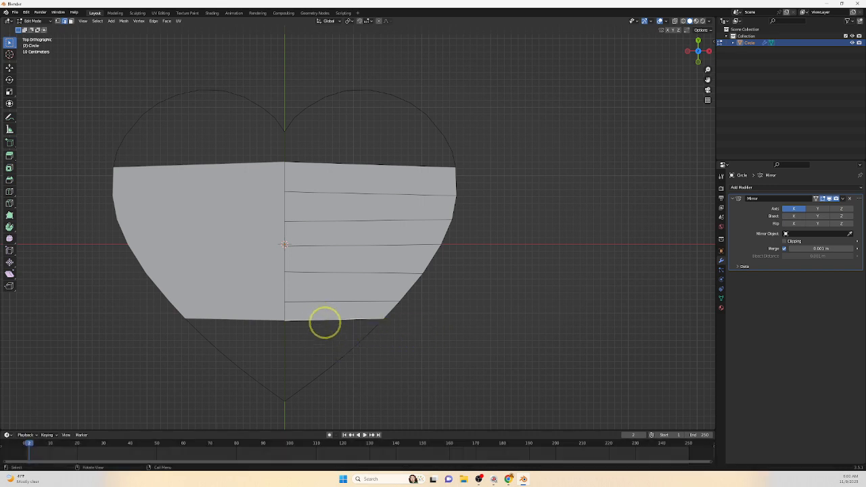
pyautogui.press('f')
pyautogui.press('f')
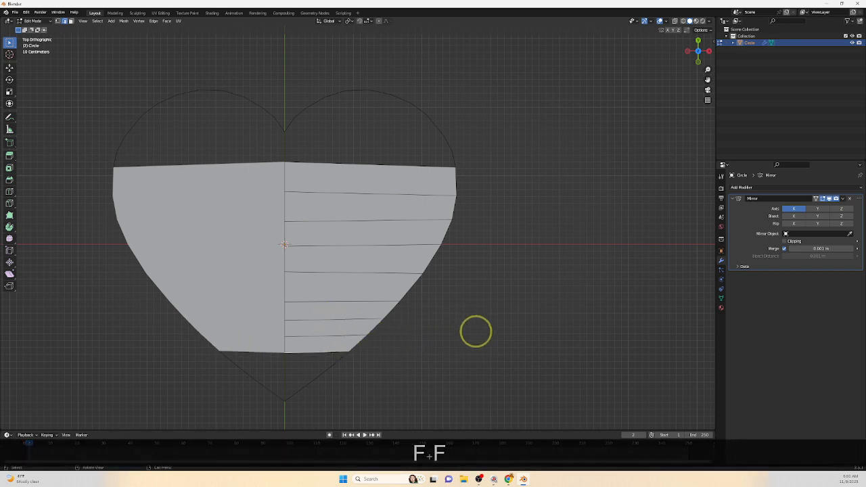
pyautogui.press('f')
pyautogui.press('f')
pyautogui.press('f')
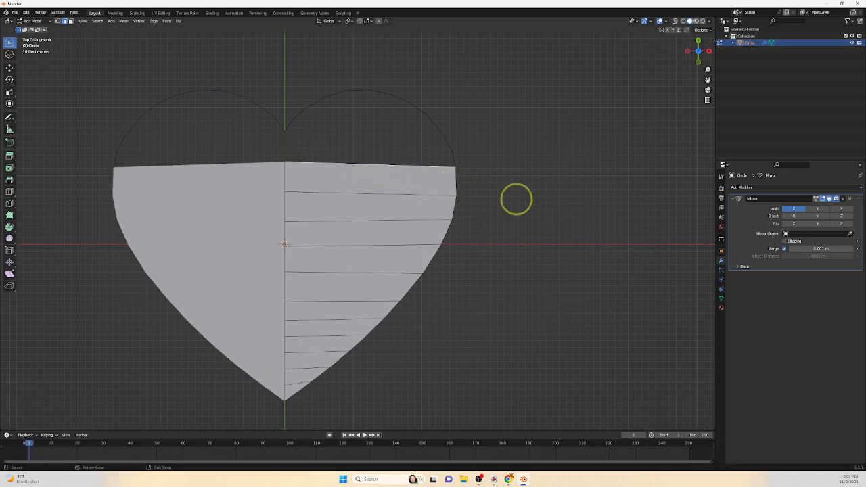
# Undo the face filled above the top strip and loop cut the centre-line edge below the notch with 1 cut
pyautogui.press('f')
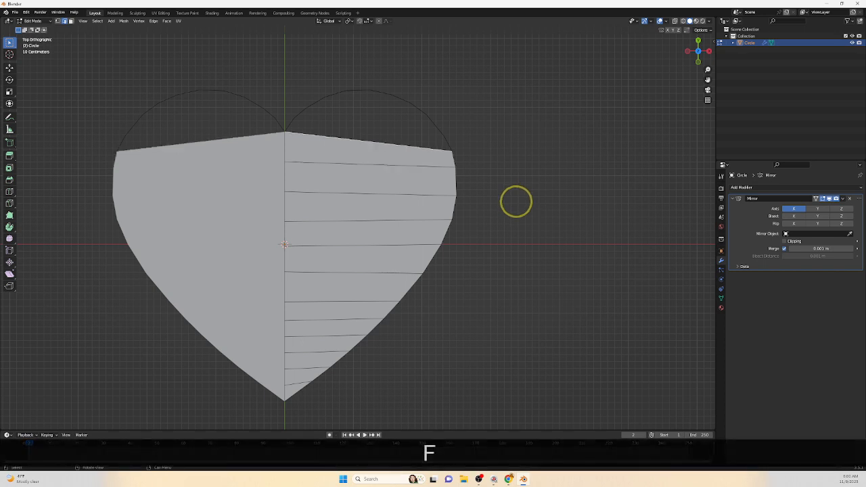
pyautogui.hotkey('ctrl', 'z')
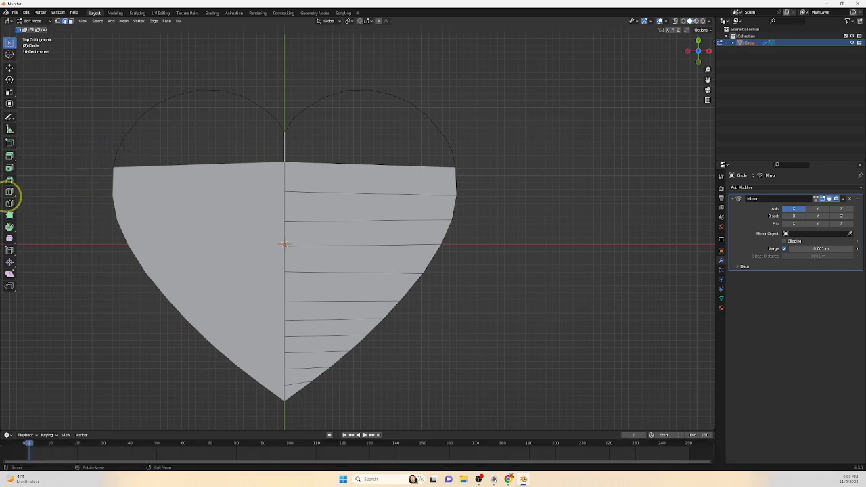
pyautogui.click(10, 191)
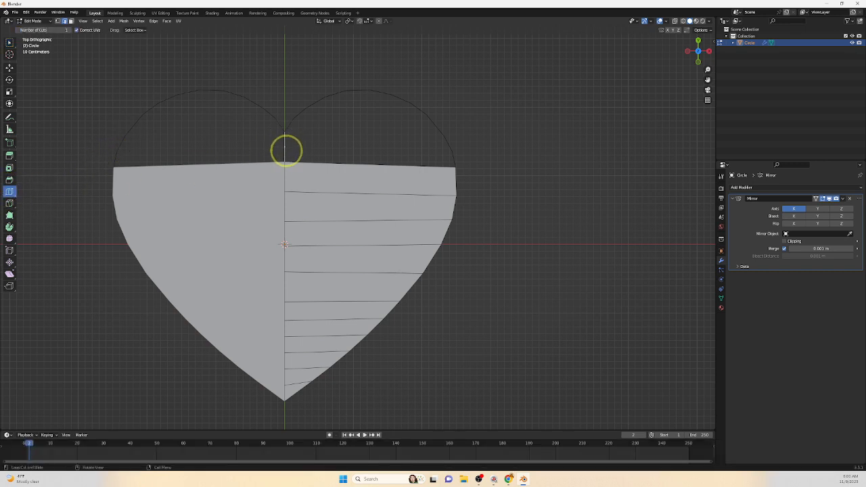
pyautogui.click(286, 150)
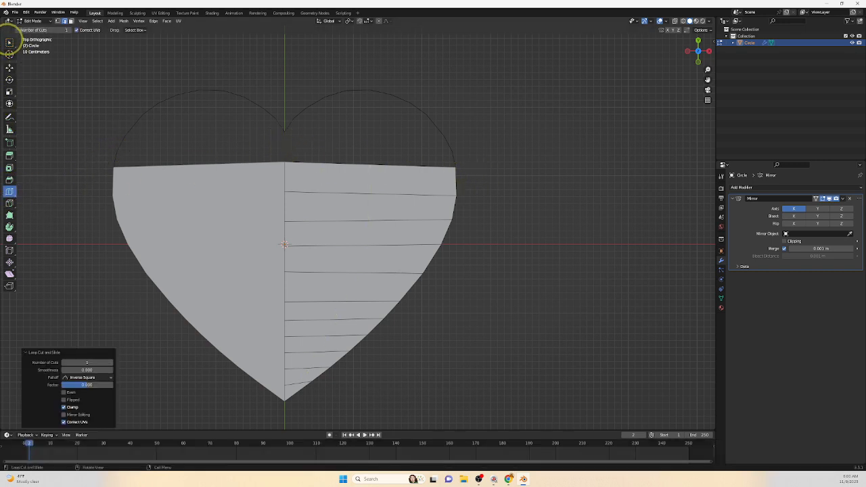
pyautogui.click(9, 42)
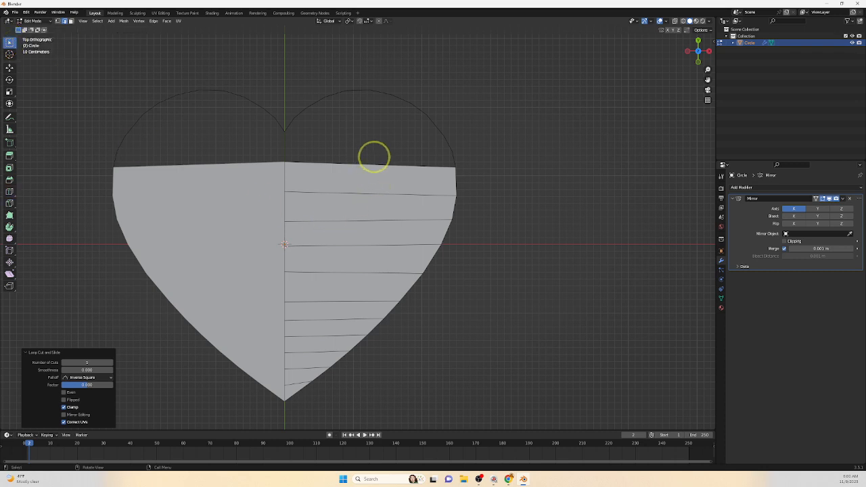
# Fill two faces upward from the top strip's upper edge until they reach the heart's notch
pyautogui.click(392, 169)
pyautogui.press('f')
pyautogui.press('f')
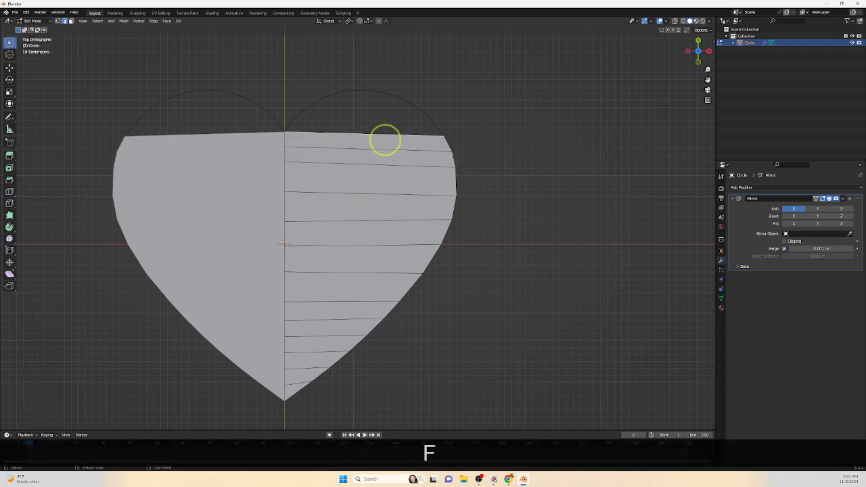
# Move the outline vertex nearest the tip down along the outline to level the lowest strip edge
pyautogui.press('1')
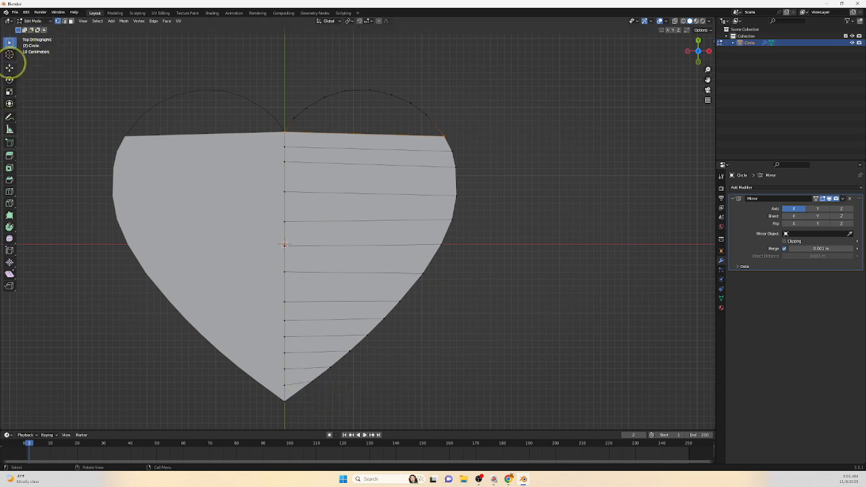
pyautogui.click(9, 68)
pyautogui.click(326, 370)
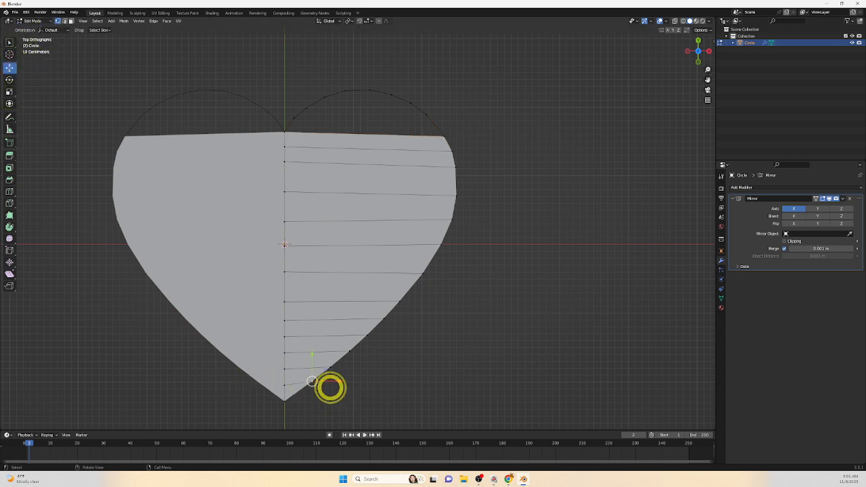
pyautogui.moveTo(312, 380)
pyautogui.mouseDown()
pyautogui.moveTo(307, 387)
pyautogui.moveTo(324, 371)
pyautogui.mouseUp()
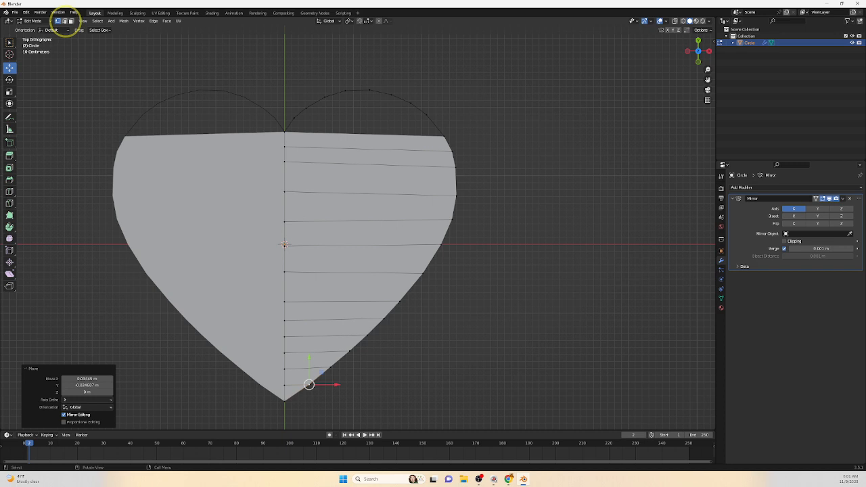
# Select the uppermost strip edge together with the right lobe's outline edges and fill them with one face
pyautogui.click(65, 20)
pyautogui.click(334, 132)
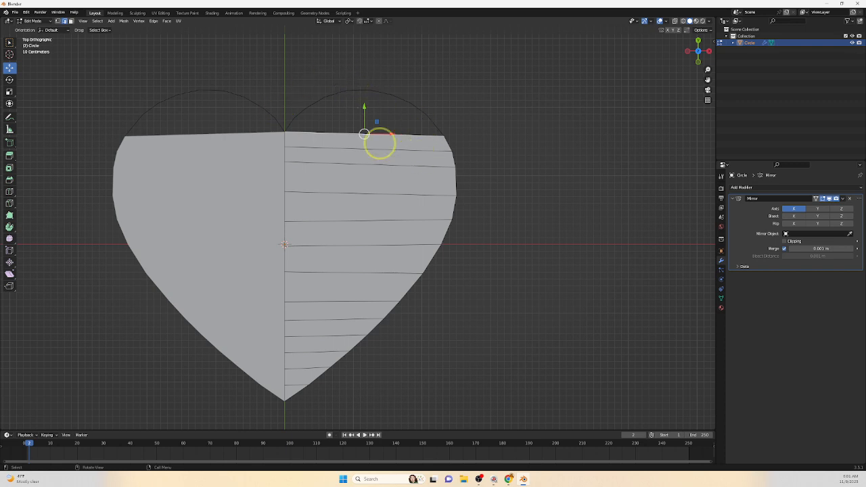
pyautogui.keyDown('ctrl'); pyautogui.click(346, 91); pyautogui.keyUp('ctrl')
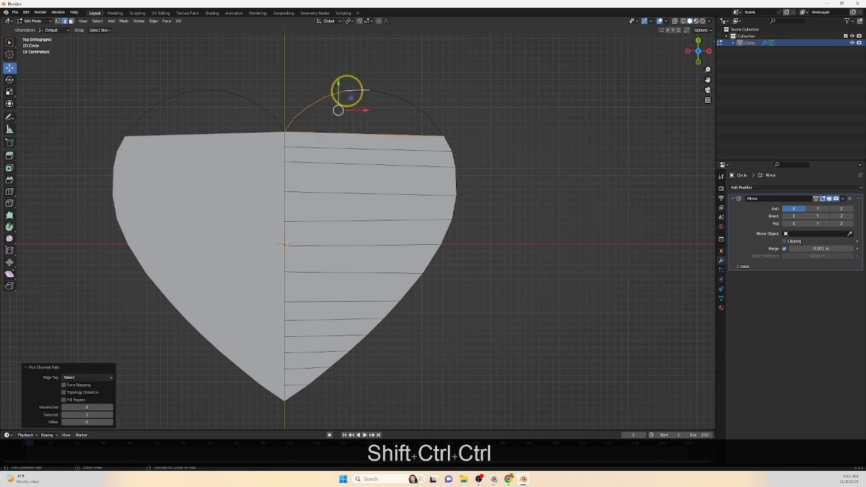
pyautogui.keyDown('ctrl'); pyautogui.click(442, 134); pyautogui.keyUp('ctrl')
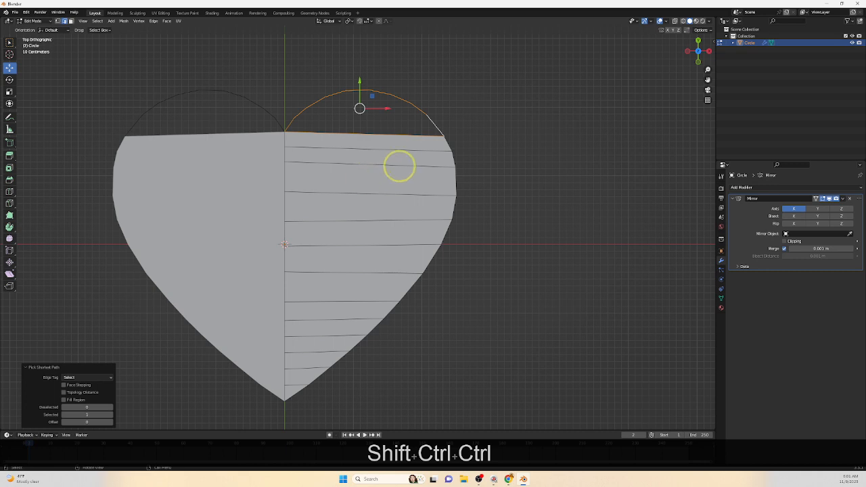
pyautogui.press('f')
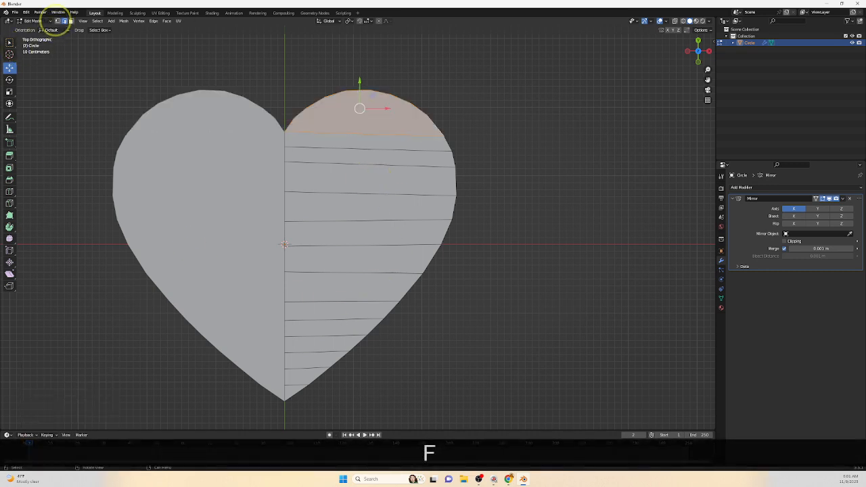
# Knife two vertical cuts near the right outer edge, each joining an upper outline vertex to the matching lower outline vertex
pyautogui.press('1')
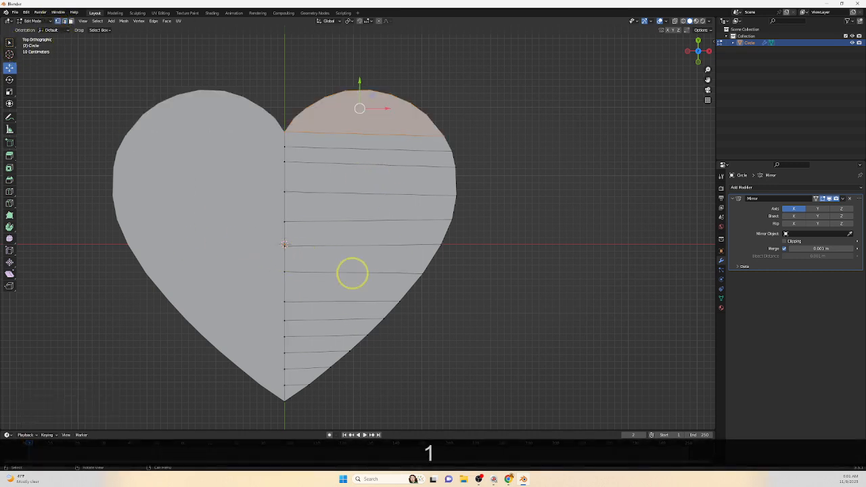
pyautogui.click(9, 203)
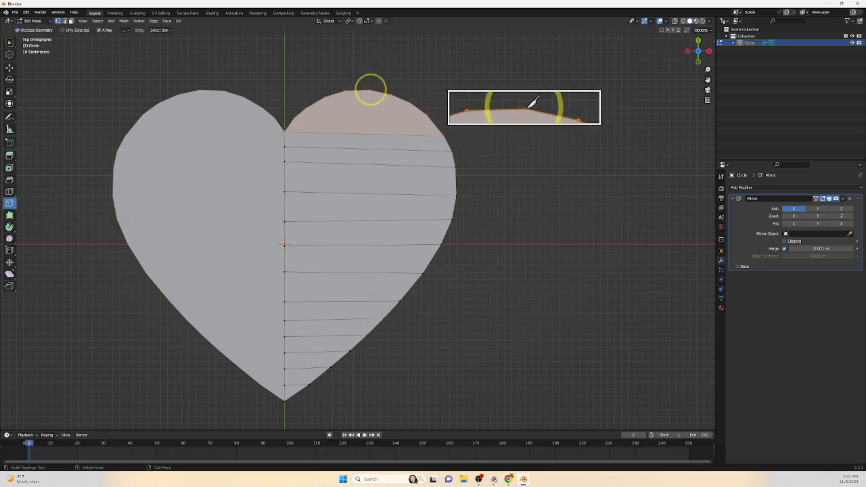
pyautogui.click(443, 136)
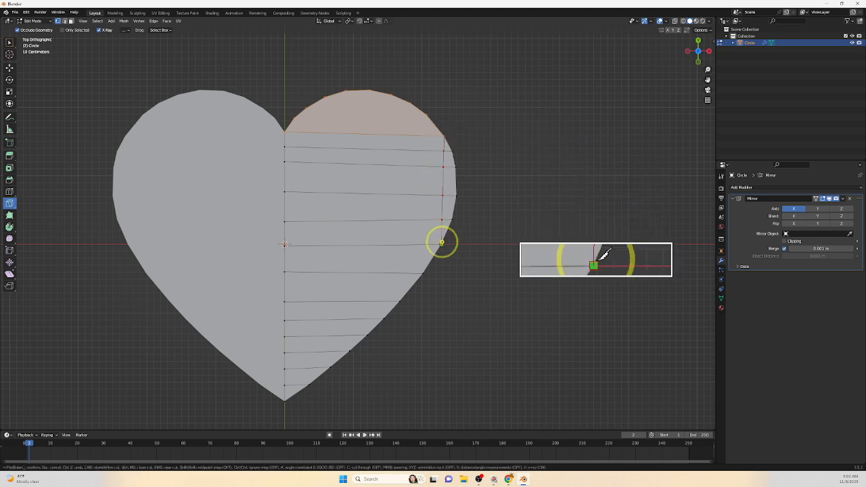
pyautogui.press('Return')
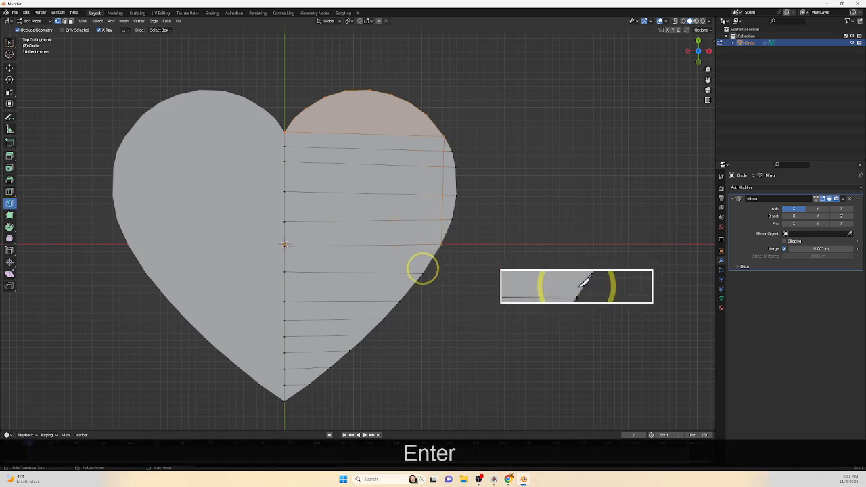
pyautogui.click(422, 271)
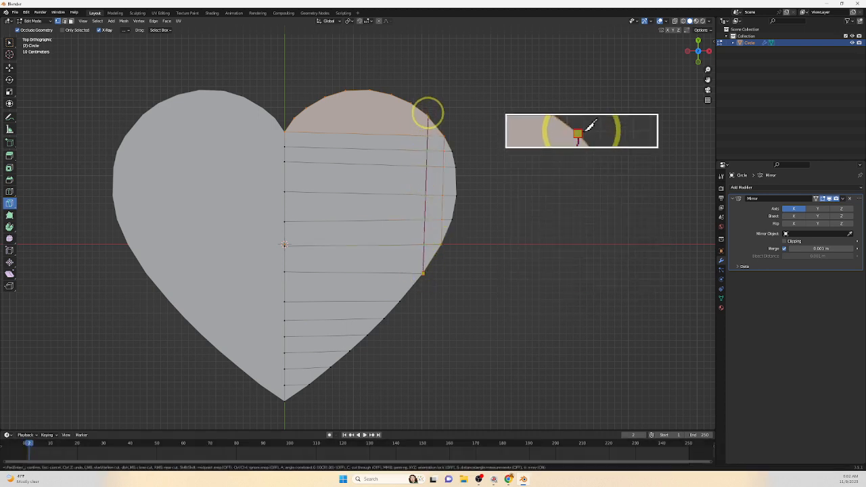
pyautogui.click(426, 116)
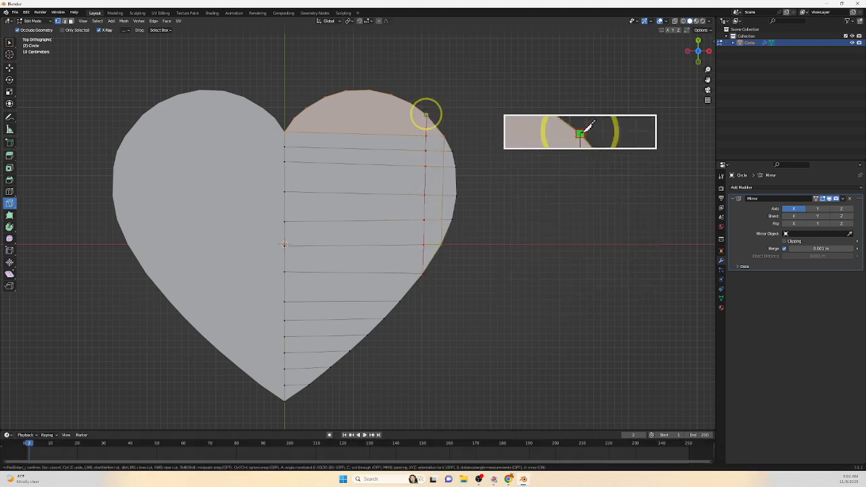
pyautogui.press('Return')
# Knife three more vertical cuts across the strips, working inward between the next pairs of upper and lower outline vertices
pyautogui.click(410, 103)
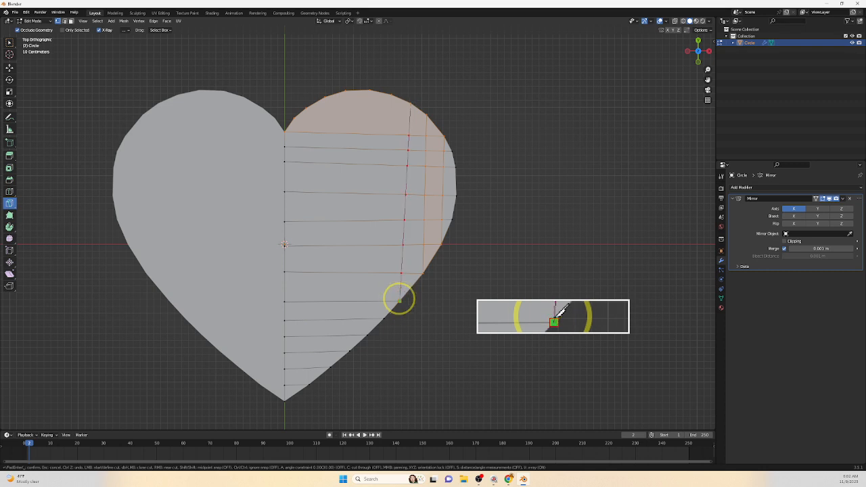
pyautogui.press('Return')
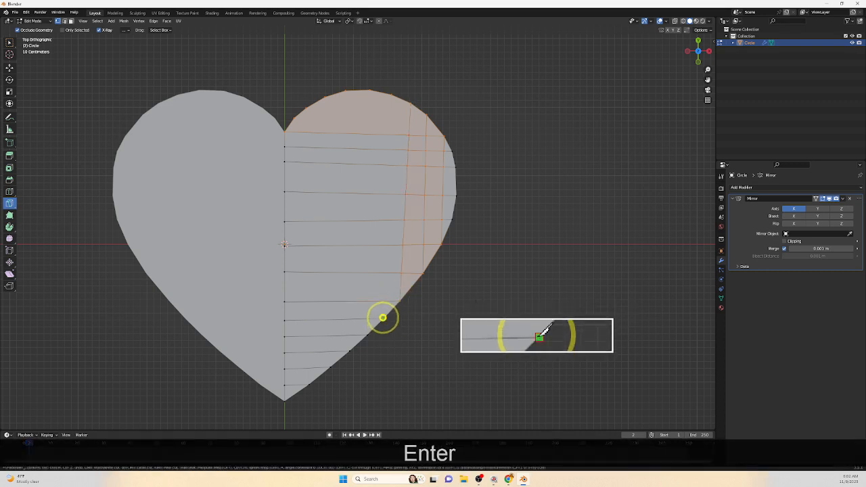
pyautogui.click(383, 317)
pyautogui.click(390, 98)
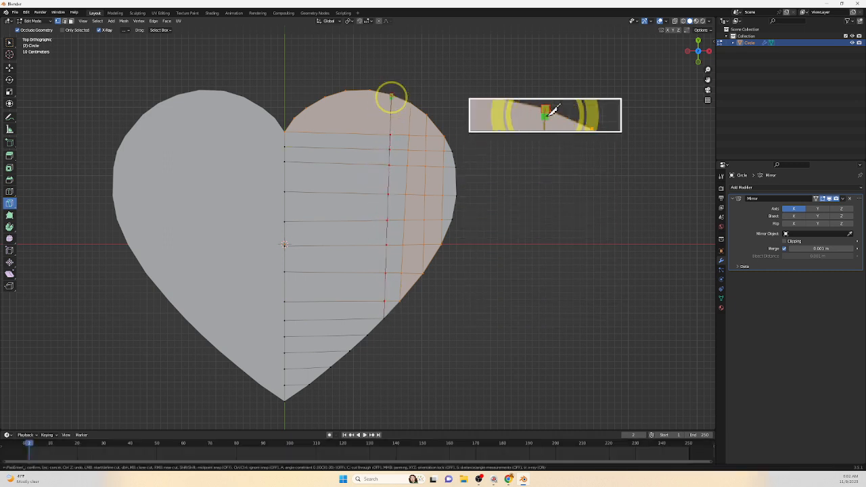
pyautogui.press('Return')
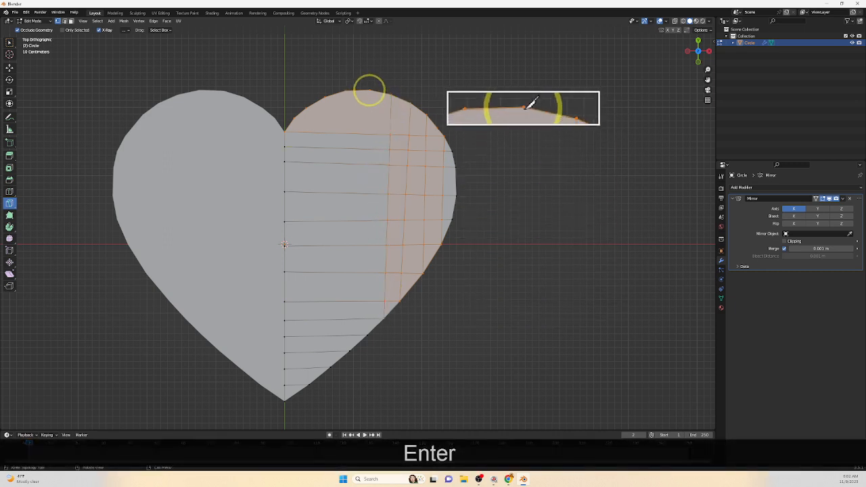
pyautogui.click(368, 90)
pyautogui.click(366, 334)
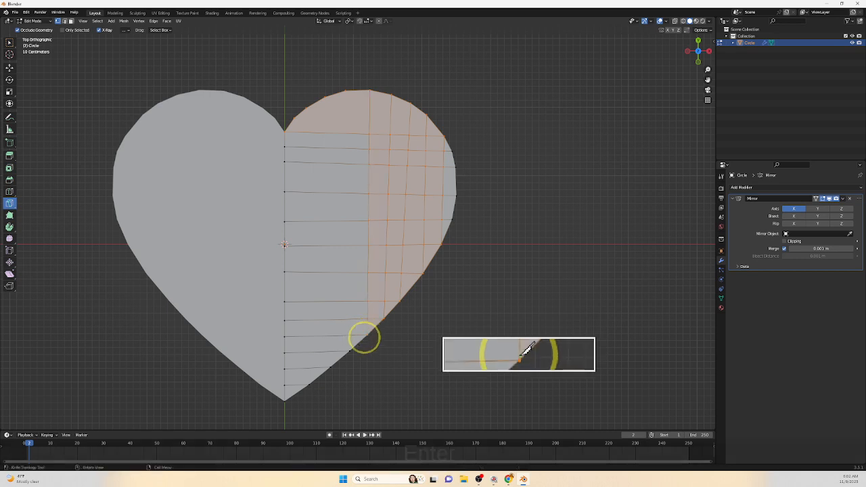
pyautogui.press('Return')
# Knife three more vertical cuts between matching upper and lower outline vertices, continuing inward toward the mirror line
pyautogui.click(348, 350)
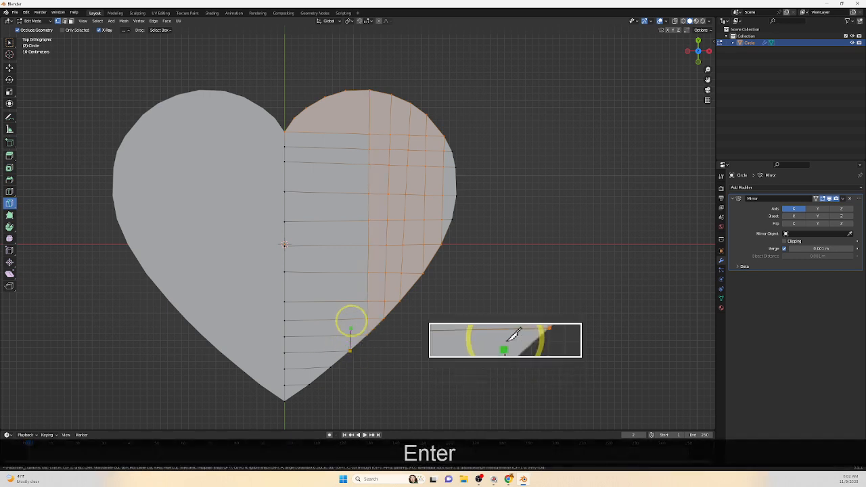
pyautogui.click(344, 90)
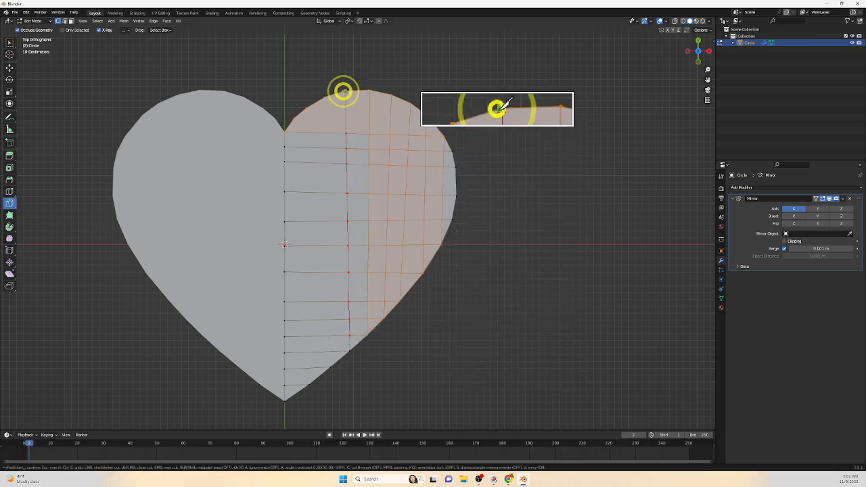
pyautogui.press('Return')
pyautogui.click(325, 97)
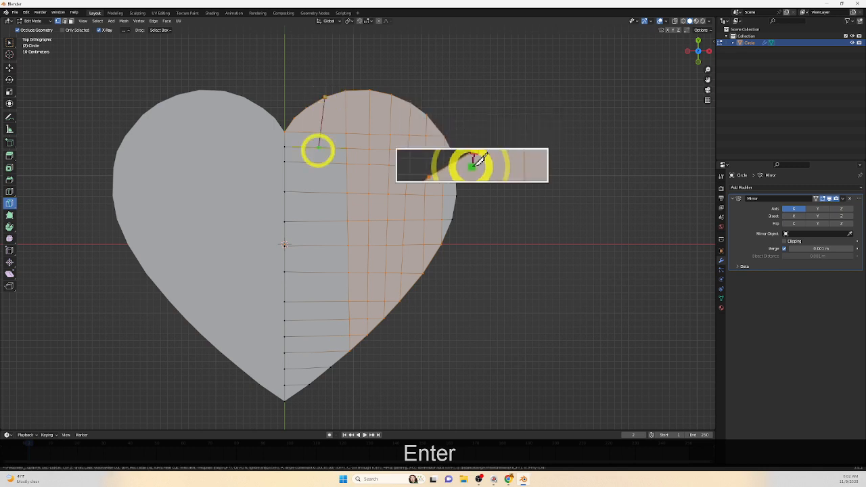
pyautogui.click(329, 367)
pyautogui.press('Return')
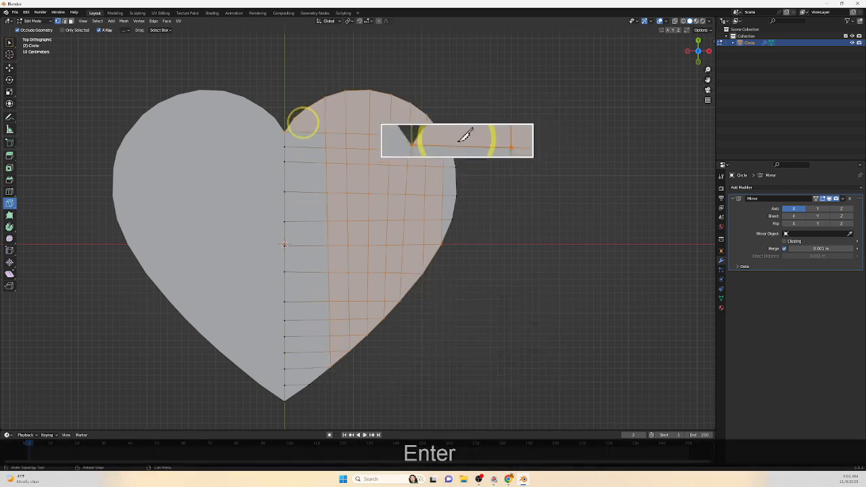
pyautogui.click(305, 108)
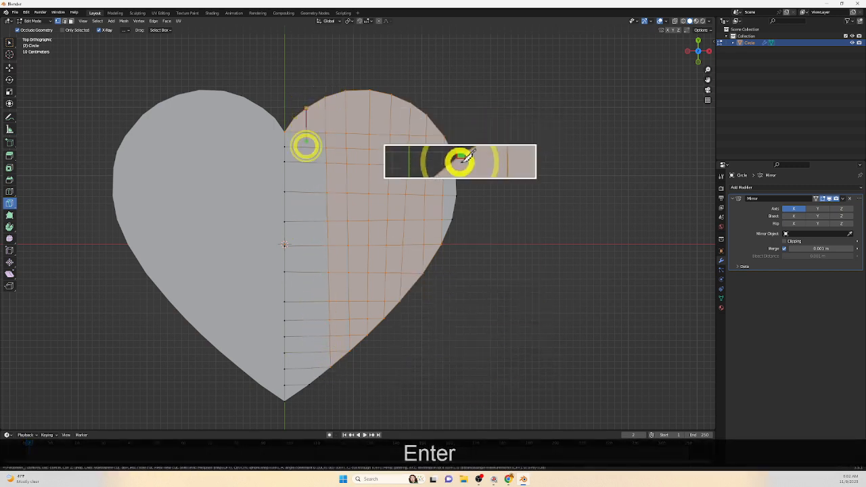
pyautogui.click(307, 384)
pyautogui.press('Return')
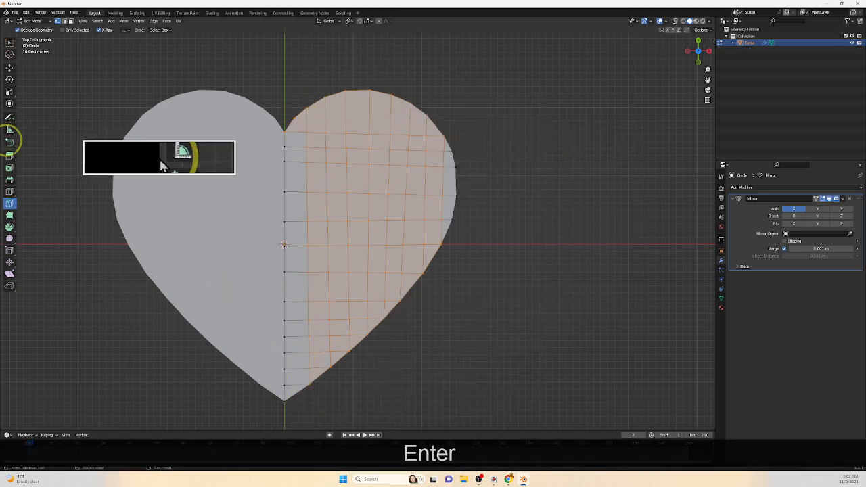
# Loop-cut the outline edge beside the tip, and knife a vertical cut from the new vertex to the upper outline vertex nearest the cleft
pyautogui.click(9, 192)
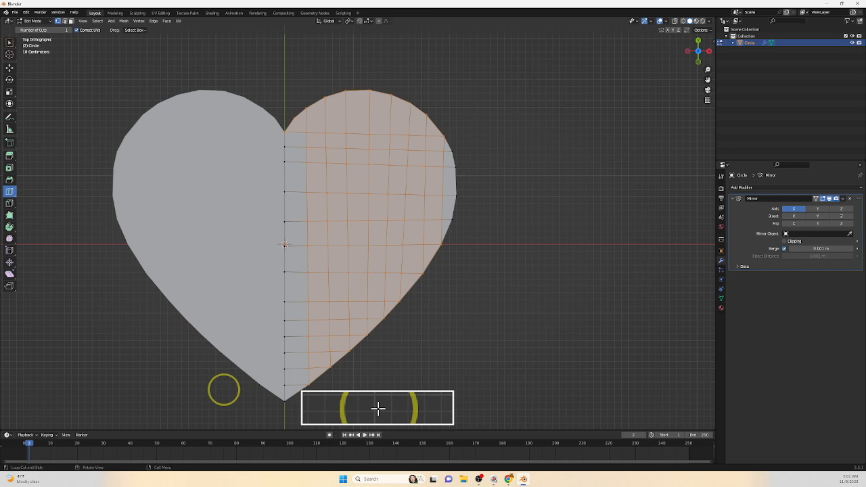
pyautogui.click(297, 392)
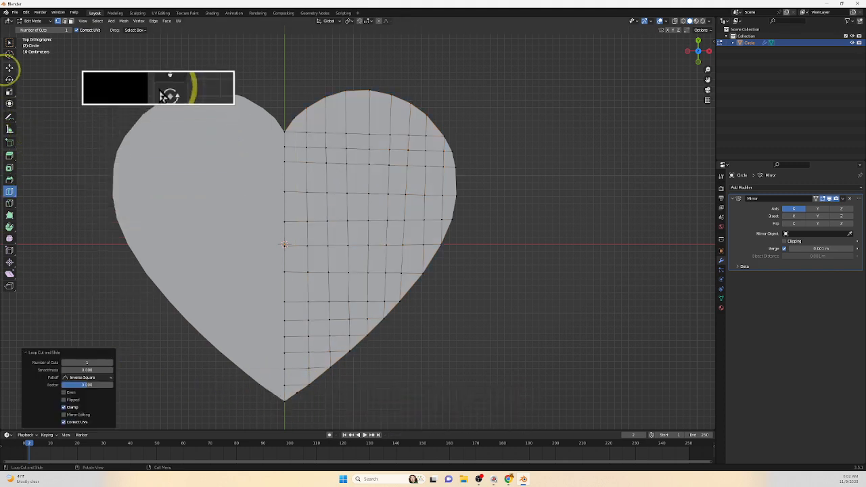
pyautogui.click(9, 203)
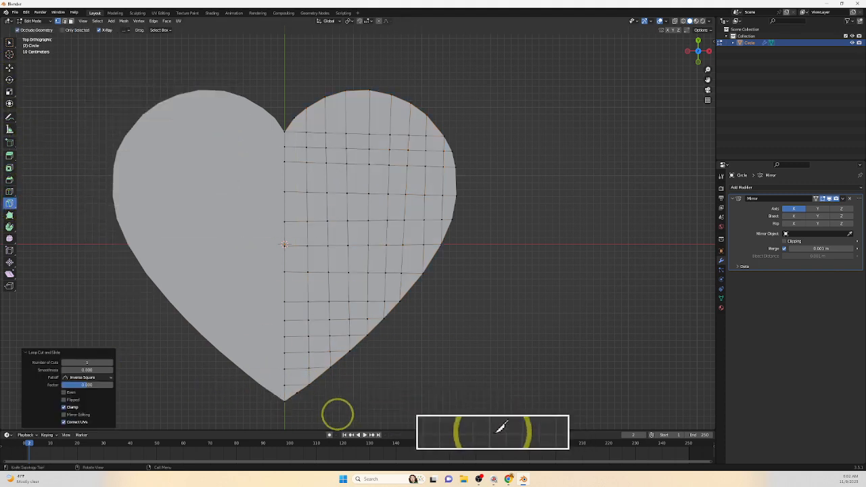
pyautogui.click(296, 391)
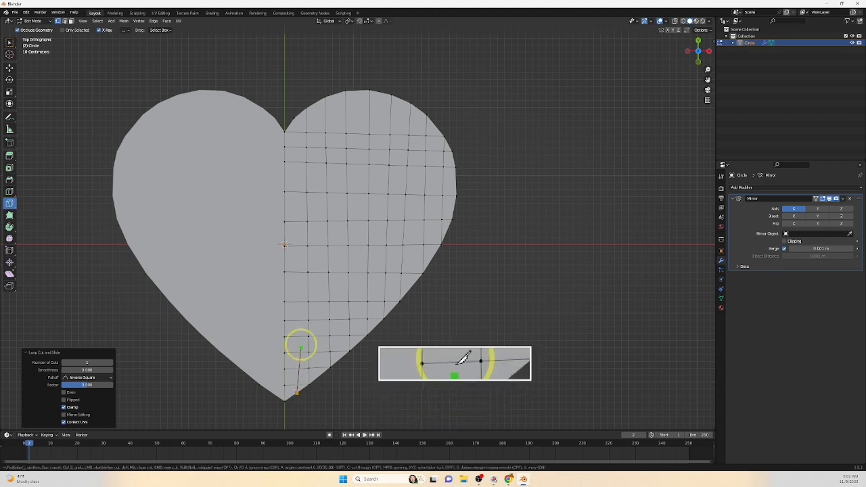
pyautogui.click(294, 118)
pyautogui.press('Return')
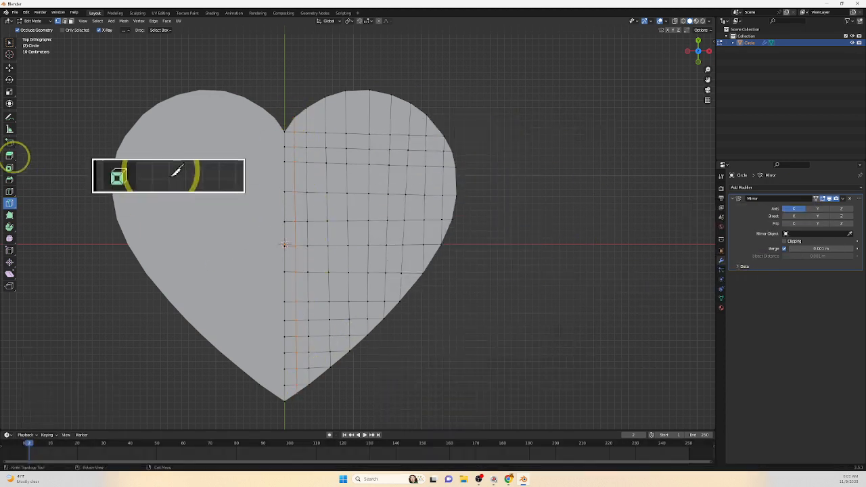
# Activate Smooth and select the second face column from the centre, the row level with the cleft, and the upper faces near the right side
pyautogui.click(9, 238)
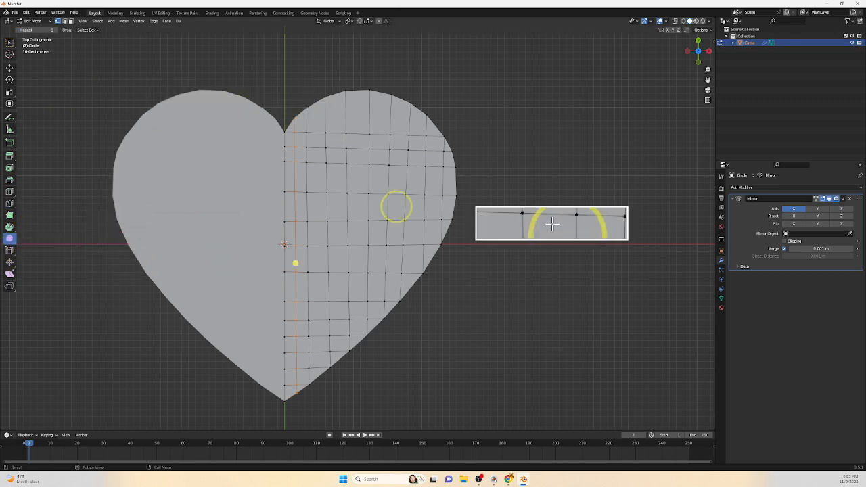
pyautogui.click(70, 21)
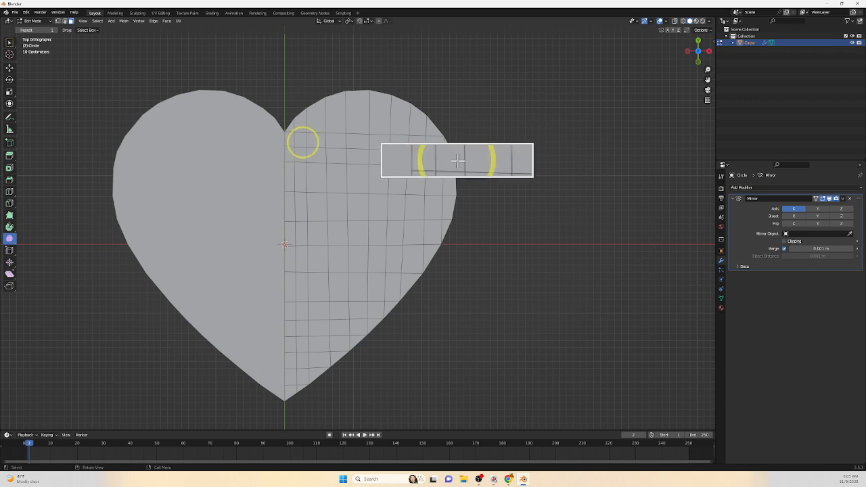
pyautogui.click(300, 140)
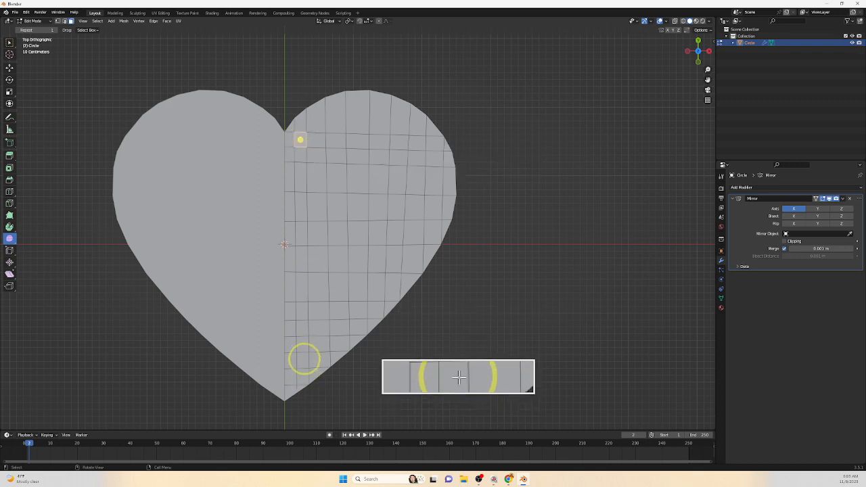
pyautogui.keyDown('shift'); pyautogui.click(303, 359); pyautogui.keyUp('shift')
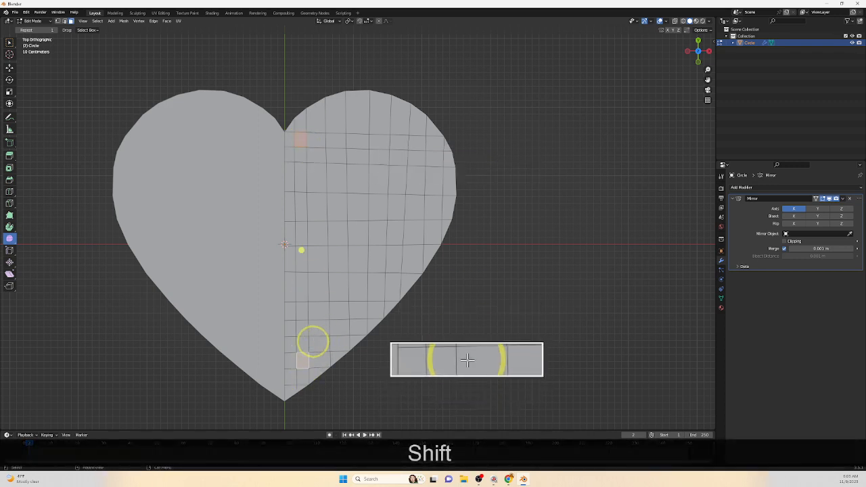
pyautogui.keyDown('ctrl'); pyautogui.click(300, 155); pyautogui.keyUp('ctrl')
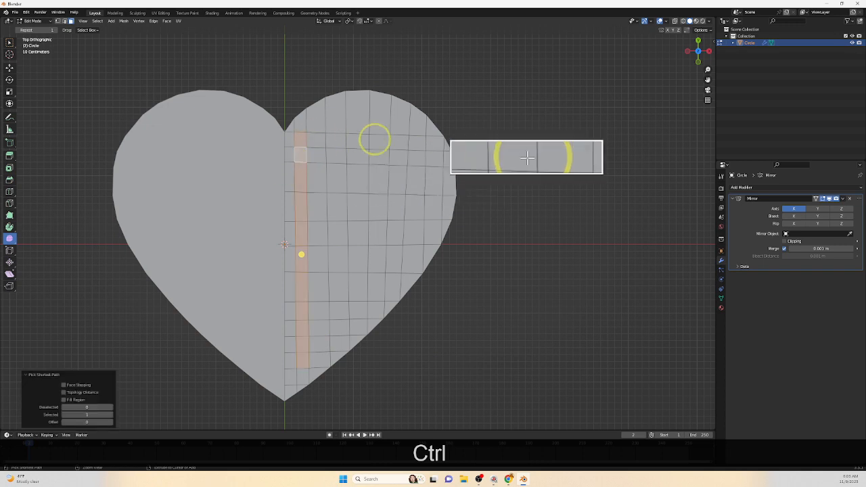
pyautogui.keyDown('ctrl'); pyautogui.click(416, 144); pyautogui.keyUp('ctrl')
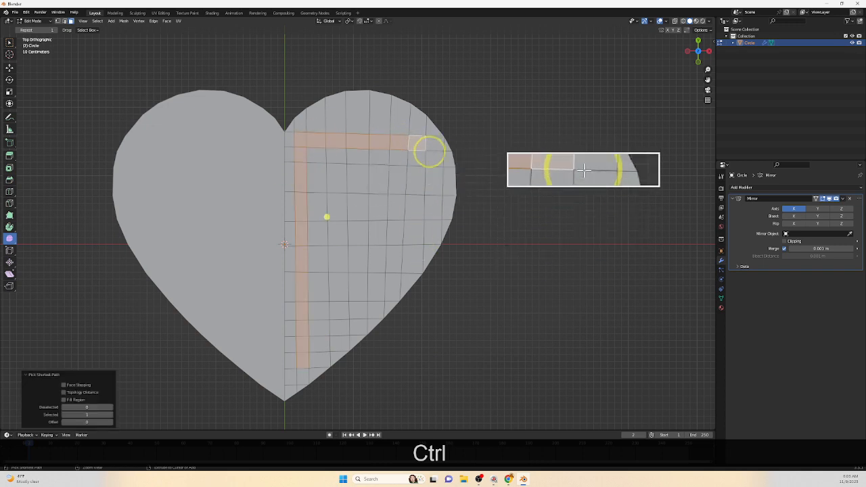
pyautogui.keyDown('ctrl'); pyautogui.click(413, 229); pyautogui.keyUp('ctrl')
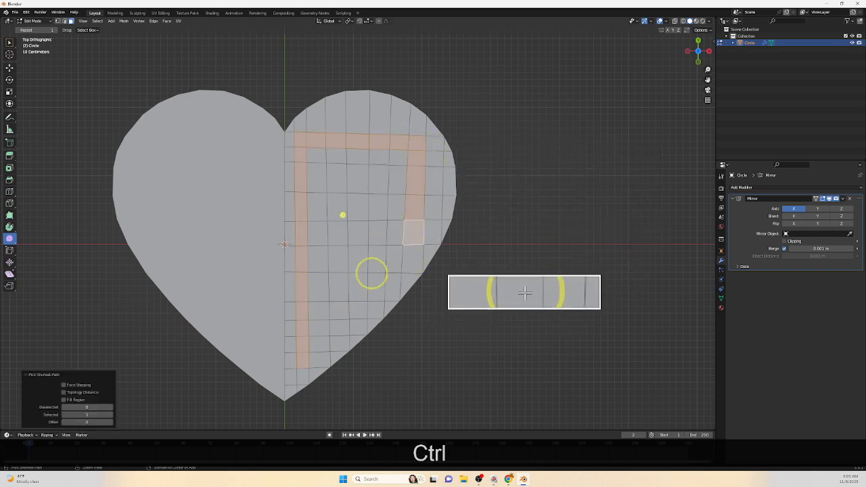
# Extend the face selection in a staircase along the lower right outline until it meets the selected column near the tip
pyautogui.keyDown('ctrl'); pyautogui.click(391, 260); pyautogui.keyUp('ctrl')
pyautogui.keyDown('ctrl'); pyautogui.click(373, 289); pyautogui.keyUp('ctrl')
pyautogui.keyDown('ctrl'); pyautogui.click(348, 324); pyautogui.keyUp('ctrl')
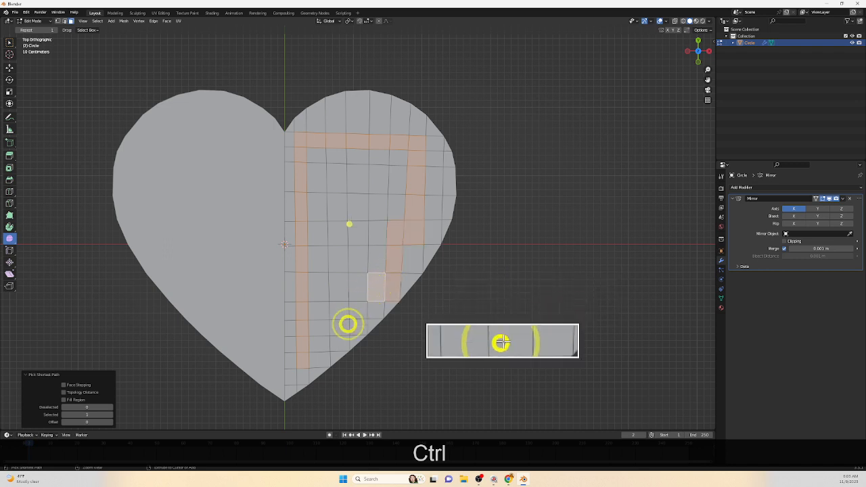
pyautogui.keyDown('ctrl'); pyautogui.click(359, 311); pyautogui.keyUp('ctrl')
pyautogui.keyDown('ctrl'); pyautogui.click(340, 328); pyautogui.keyUp('ctrl')
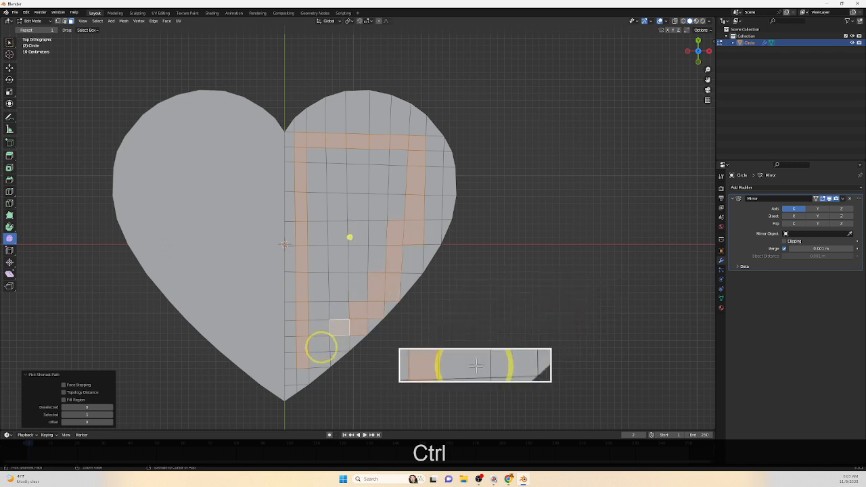
pyautogui.keyDown('ctrl'); pyautogui.click(321, 346); pyautogui.keyUp('ctrl')
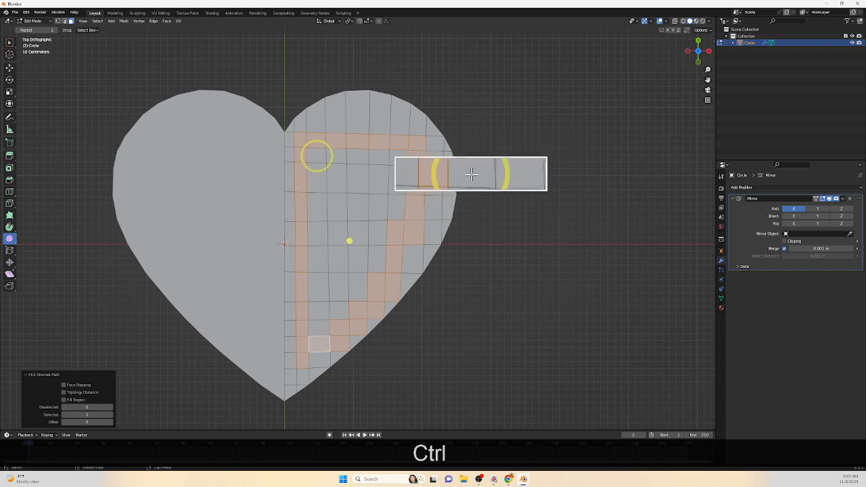
# Fill the face selection with all enclosed interior faces and deselect the extra faces nearest the lower right outline
pyautogui.keyDown('ctrl'); pyautogui.click(318, 156); pyautogui.keyUp('ctrl')
pyautogui.keyDown('ctrl'); pyautogui.click(398, 157); pyautogui.keyUp('ctrl')
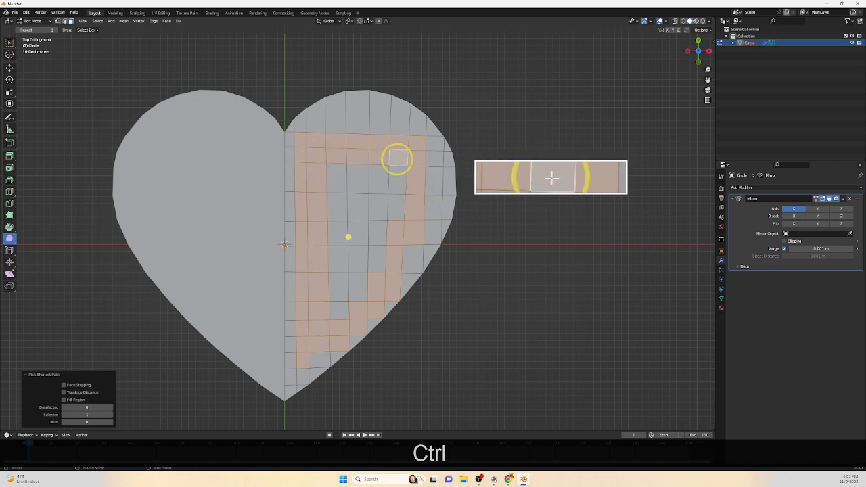
pyautogui.press('b')
pyautogui.moveTo(326, 157); pyautogui.dragTo(356, 316)
pyautogui.press('b')
pyautogui.moveTo(357, 154); pyautogui.dragTo(395, 268)
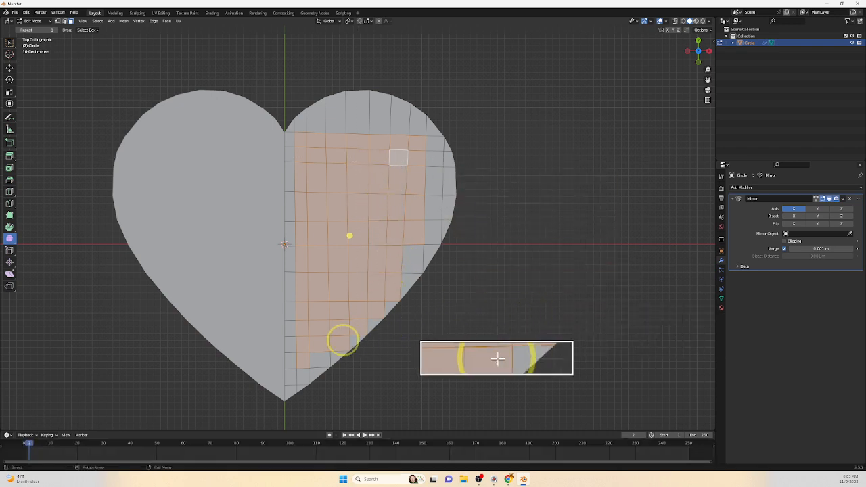
pyautogui.keyDown('shift'); pyautogui.click(345, 340); pyautogui.keyUp('shift')
pyautogui.keyDown('shift'); pyautogui.click(387, 304); pyautogui.keyUp('shift')
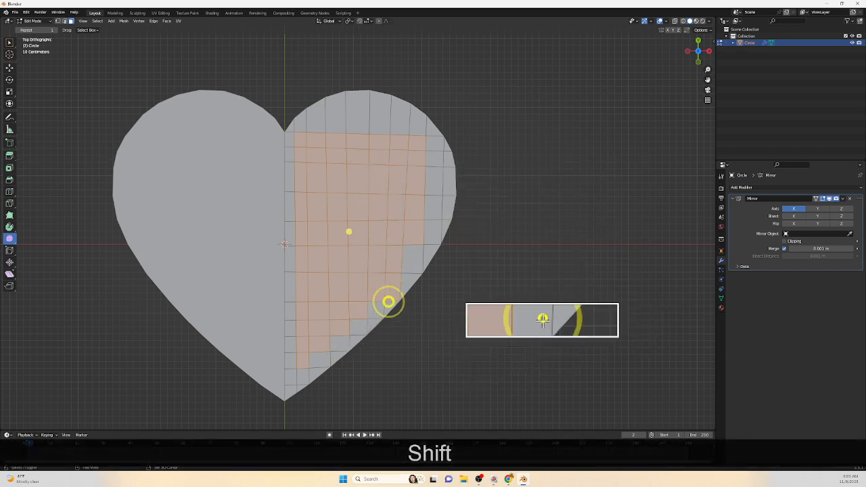
pyautogui.keyDown('shift'); pyautogui.click(392, 289); pyautogui.keyUp('shift')
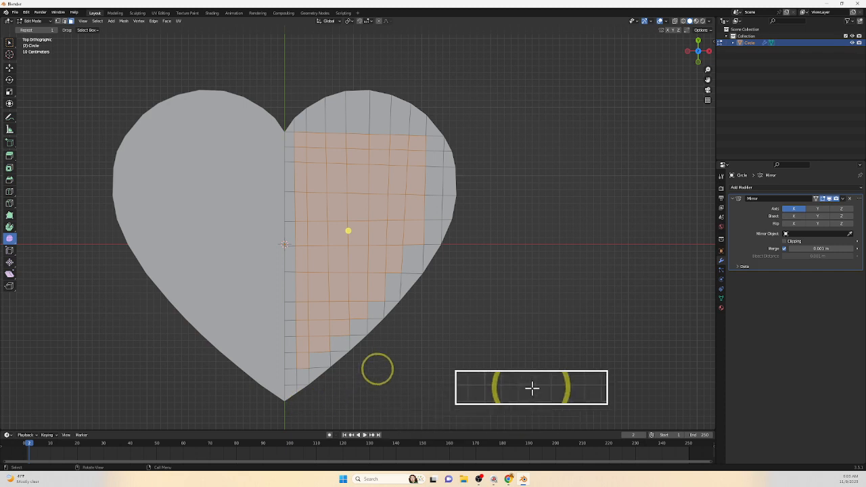
# Smooth the selected interior faces so the grid lines curve with the heart's outline
pyautogui.press('s')
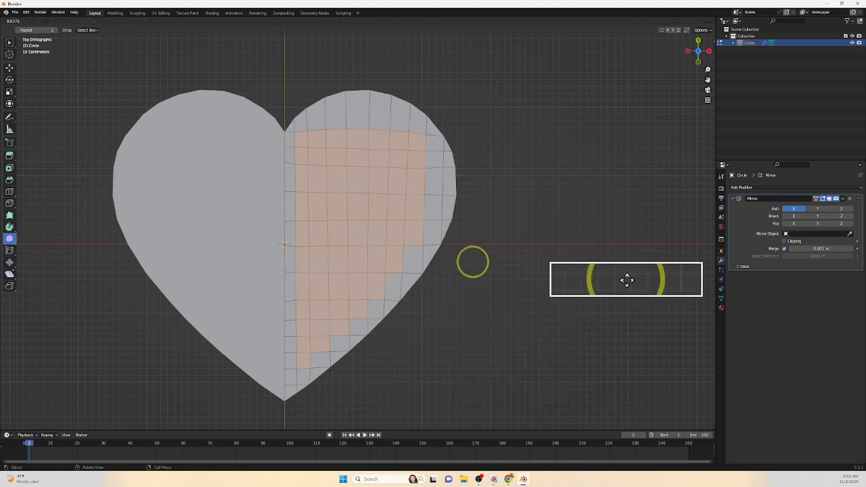
pyautogui.moveTo(668, 293); pyautogui.dragTo(740, 290)
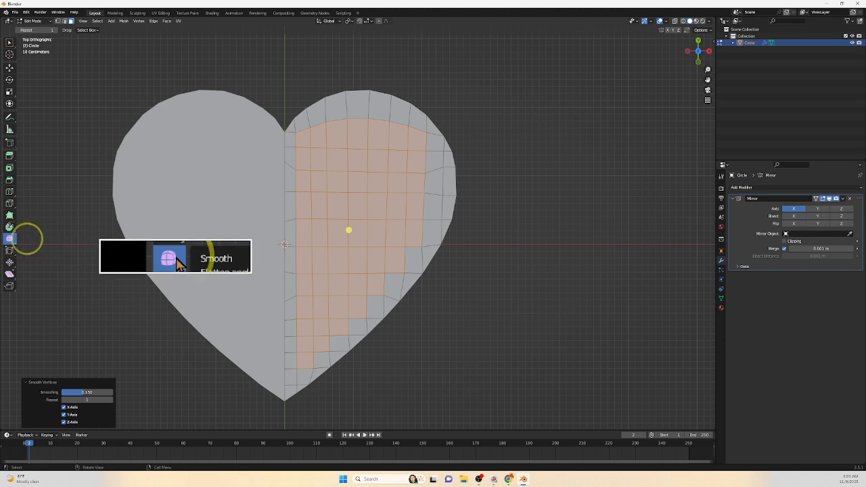
pyautogui.moveTo(349, 230); pyautogui.dragTo(615, 195)
pyautogui.moveTo(749, 219); pyautogui.dragTo(414, 178)
# Lightly smooth the face column along the mirror line, and shift it along X with the Mirror modifier's Clipping enabled
pyautogui.click(292, 158)
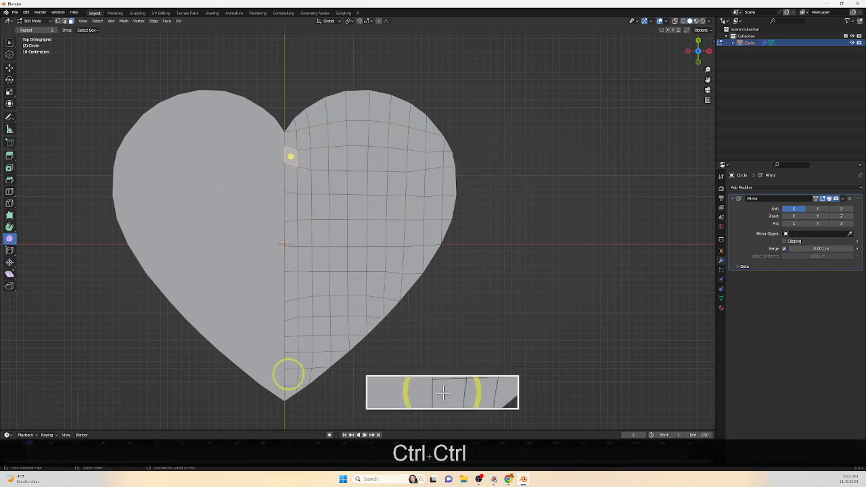
pyautogui.keyDown('ctrl'); pyautogui.click(289, 373); pyautogui.keyUp('ctrl')
pyautogui.moveTo(290, 276); pyautogui.dragTo(295, 239)
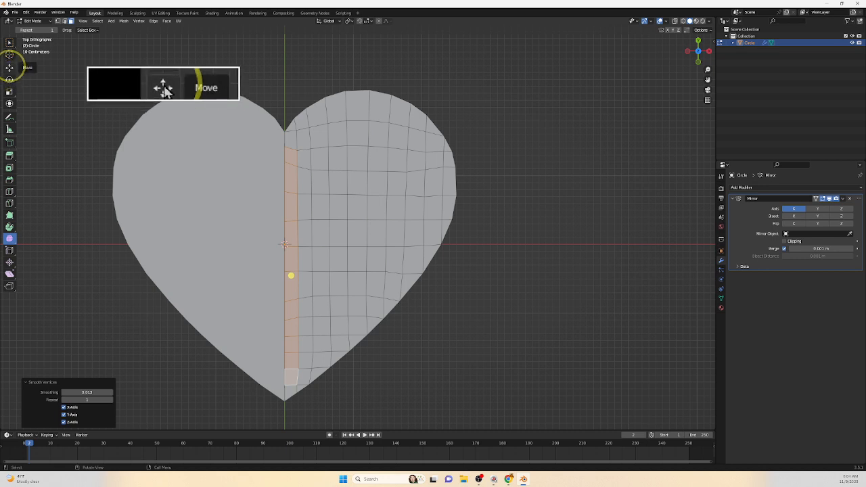
pyautogui.click(9, 67)
pyautogui.moveTo(317, 275)
pyautogui.mouseDown()
pyautogui.moveTo(309, 273)
pyautogui.moveTo(318, 276)
pyautogui.mouseUp()
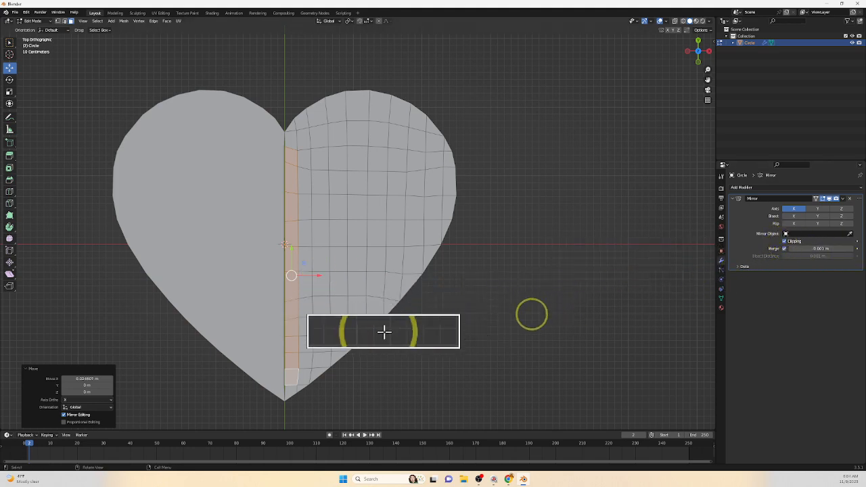
# Try moving the right half's boundary edge loop slightly toward the mirror line along X, and undo the move
pyautogui.scroll(4, 251, 336)
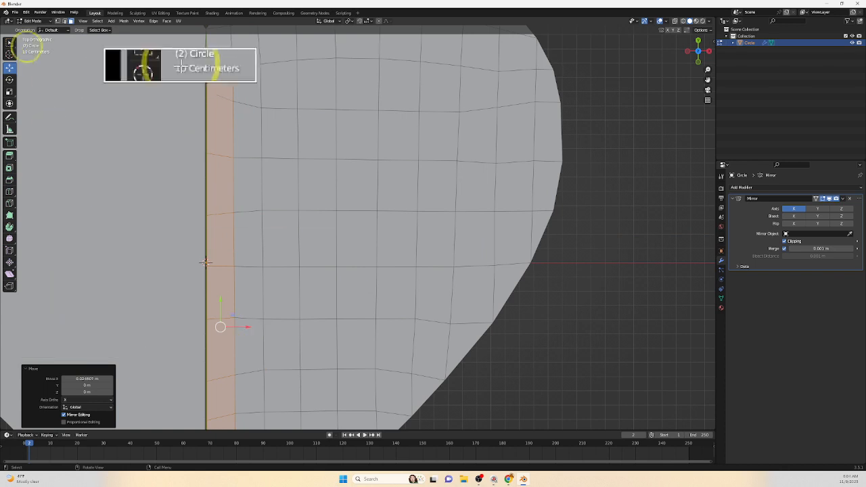
pyautogui.click(65, 20)
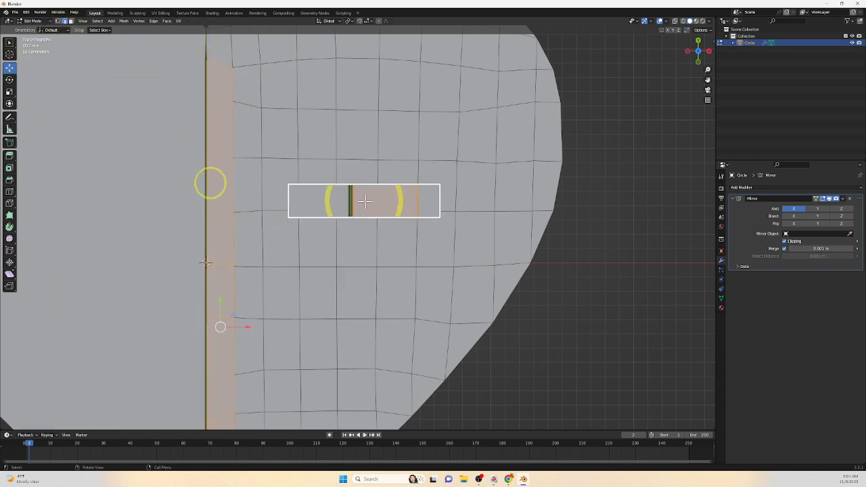
pyautogui.keyDown('alt'); pyautogui.click(361, 201); pyautogui.keyUp('alt')
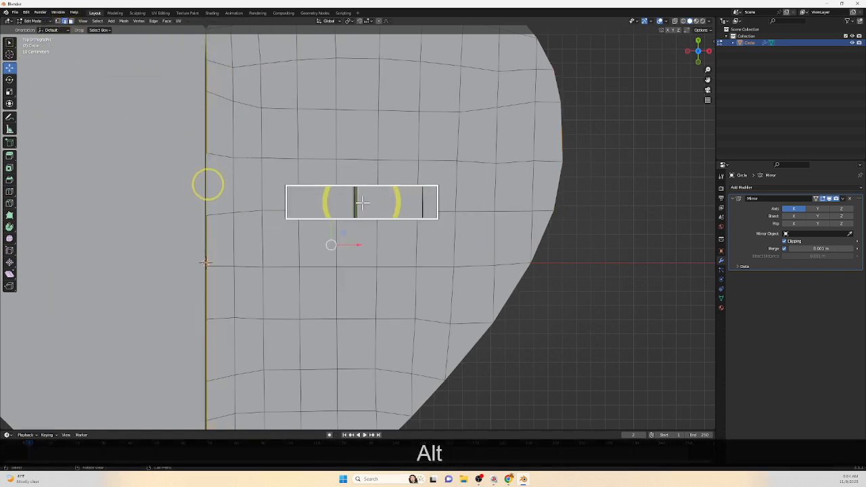
pyautogui.scroll(-4, 361, 201)
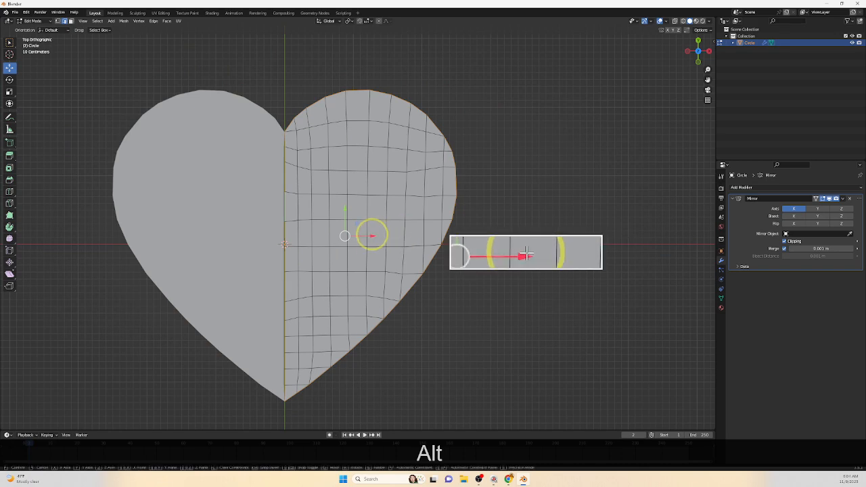
pyautogui.moveTo(371, 236)
pyautogui.mouseDown()
pyautogui.moveTo(350, 236)
pyautogui.moveTo(366, 236)
pyautogui.mouseUp()
pyautogui.hotkey('ctrl', 'z')
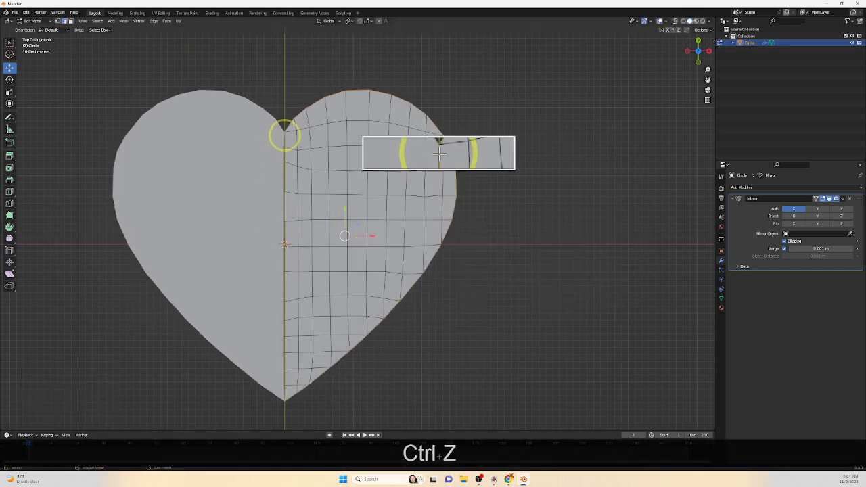
# Select the edge path along the mirror line and move it back and forth along X to close the seam against the mirror plane
pyautogui.keyDown('shift'); pyautogui.rightClick(284, 139); pyautogui.keyUp('shift')
pyautogui.keyDown('ctrl'); pyautogui.click(284, 392); pyautogui.keyUp('ctrl')
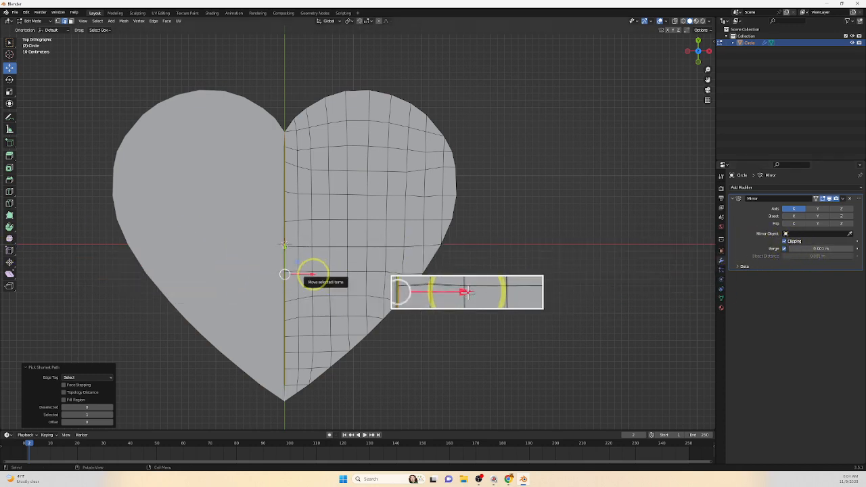
pyautogui.moveTo(312, 274); pyautogui.dragTo(337, 274)
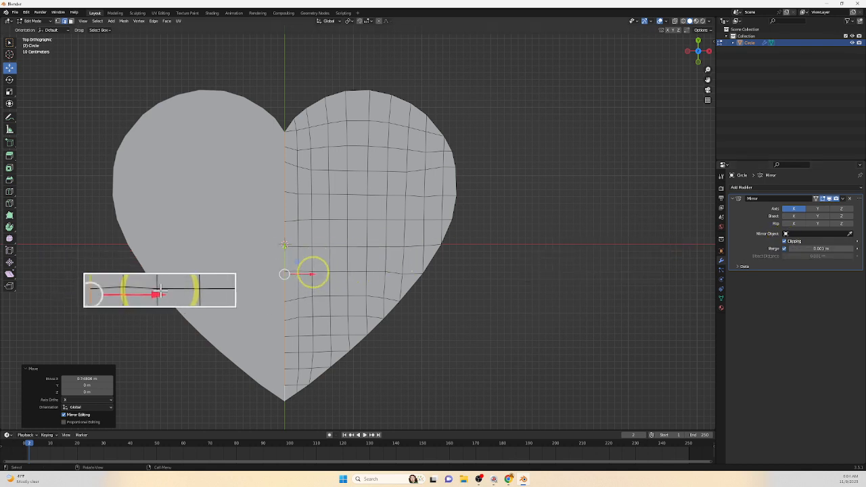
pyautogui.moveTo(307, 273); pyautogui.dragTo(158, 243)
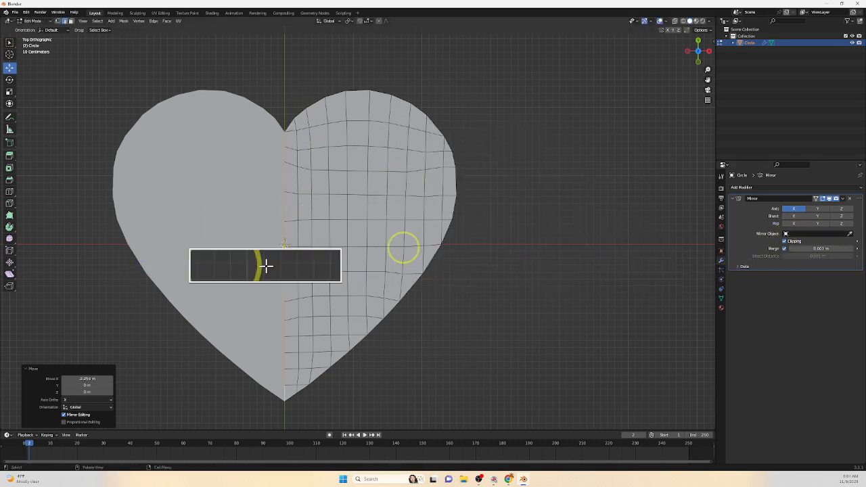
pyautogui.moveTo(304, 275); pyautogui.dragTo(390, 272)
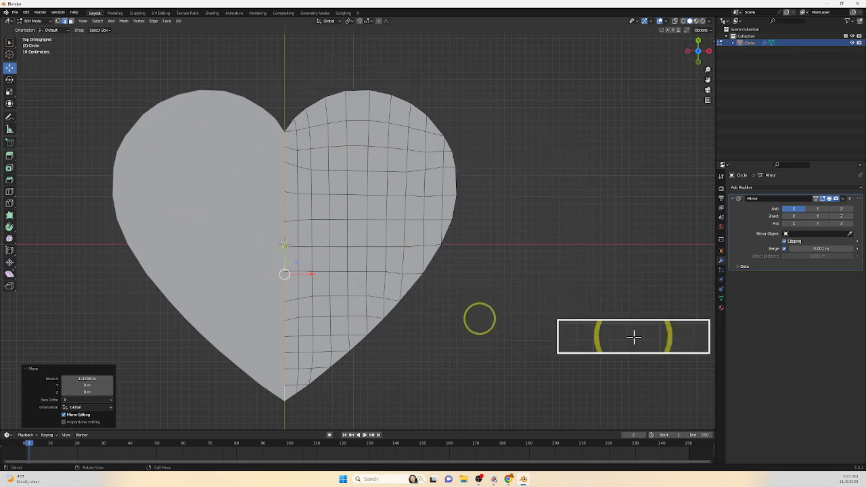
# Add a Lattice modifier to the heart below its Mirror modifier
pyautogui.moveTo(479, 319); pyautogui.dragTo(517, 283, button='middle')
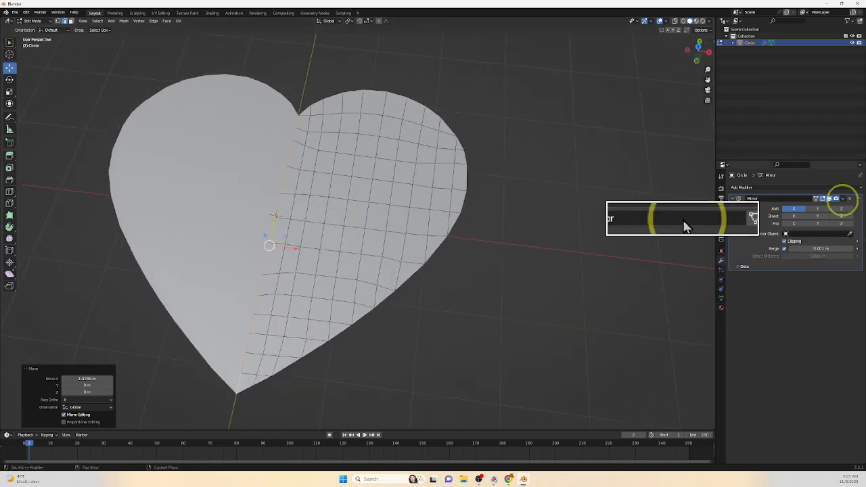
pyautogui.click(848, 186)
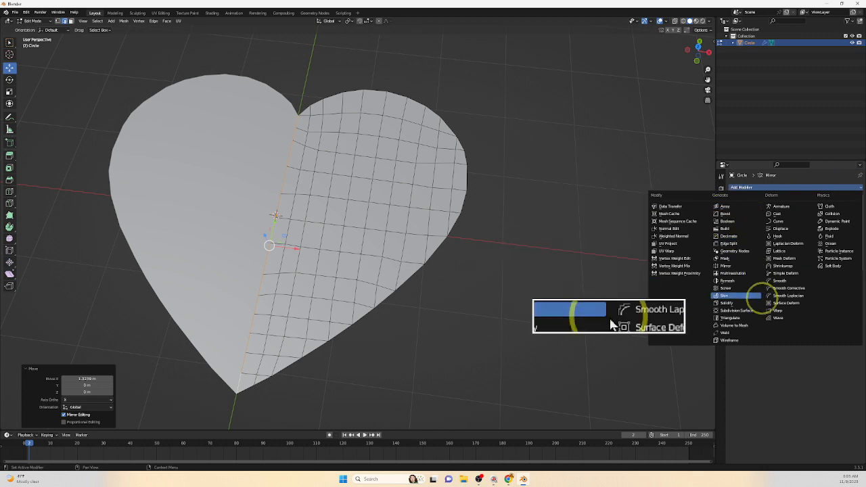
pyautogui.click(777, 251)
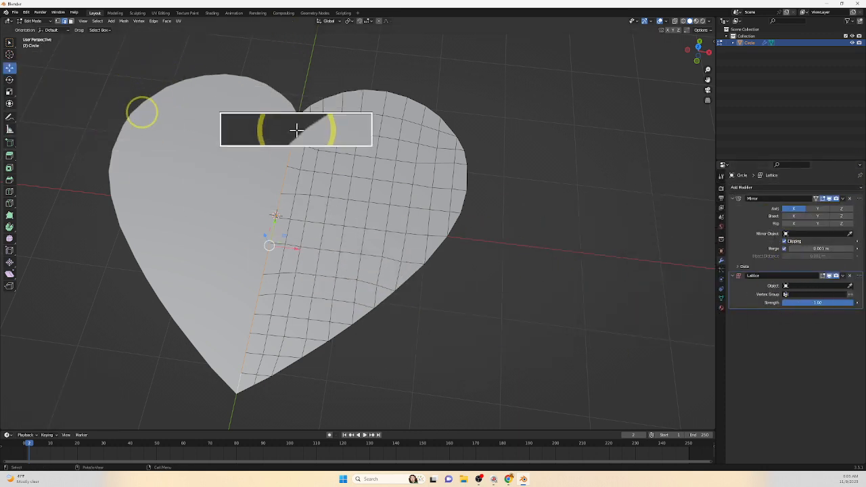
# Return to Object Mode and add a Lattice object at the world origin
pyautogui.press('Tab')
pyautogui.moveTo(462, 219)
pyautogui.mouseDown(button='middle')
pyautogui.moveTo(480, 211)
pyautogui.moveTo(474, 208)
pyautogui.mouseUp(button='middle')
pyautogui.scroll(-1, 473, 206)
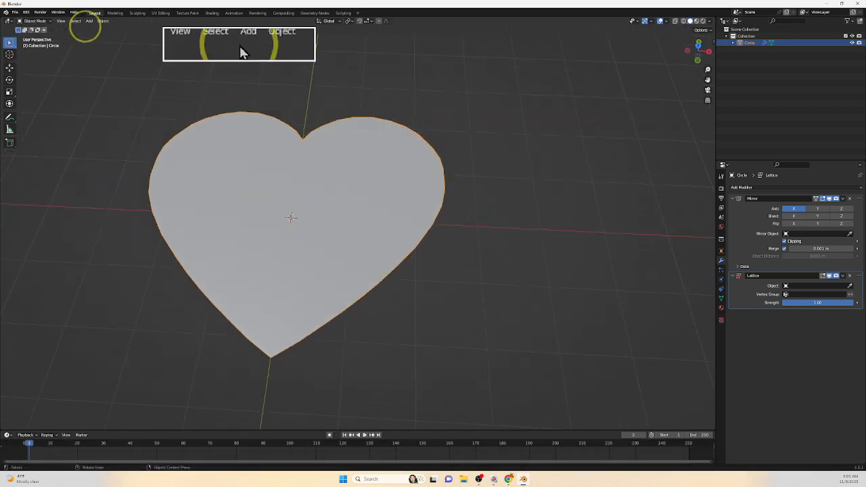
pyautogui.click(89, 21)
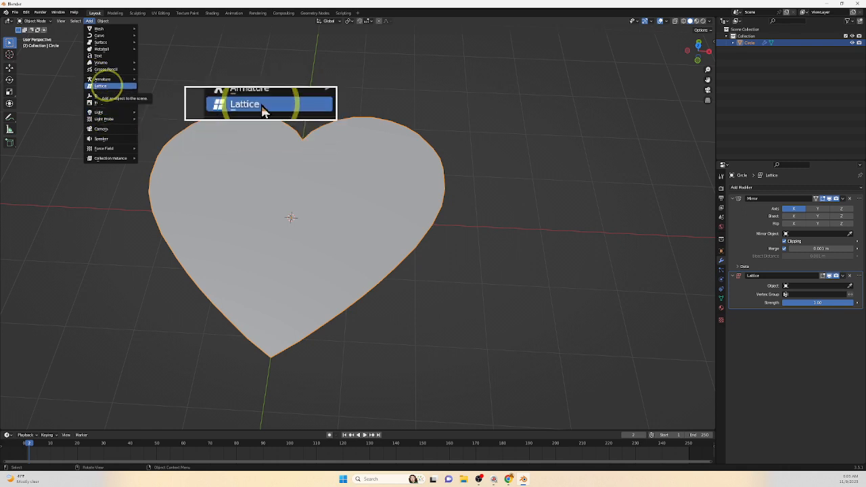
pyautogui.click(107, 86)
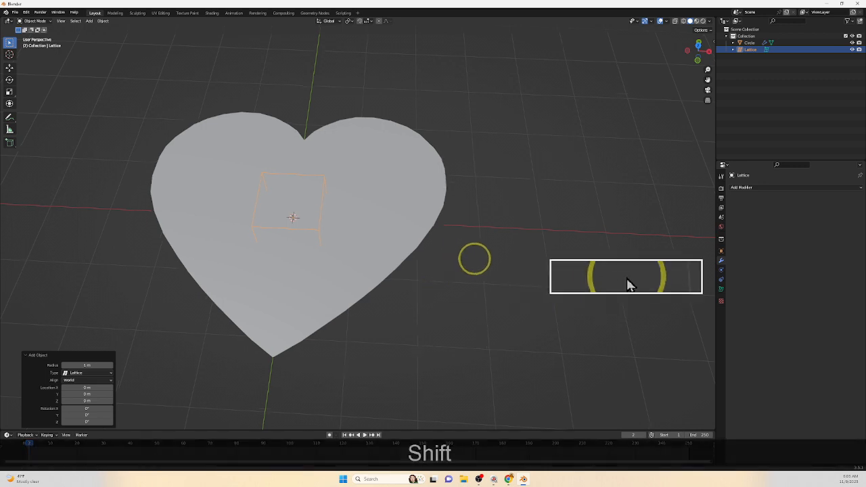
# Scale the lattice uniformly in the top view by about 5.27 so it encloses the whole heart
pyautogui.keyDown('shift'); pyautogui.moveTo(472, 257); pyautogui.dragTo(505, 261, button='middle'); pyautogui.keyUp('shift')
pyautogui.click(697, 46)
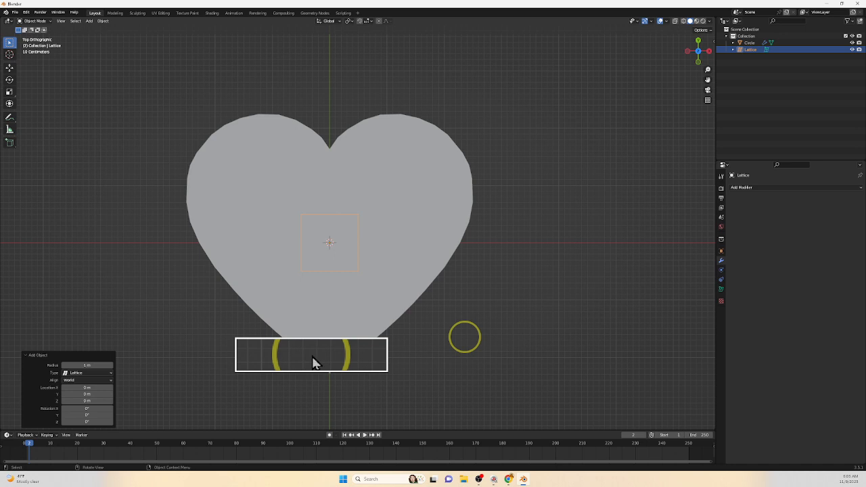
pyautogui.press('s')
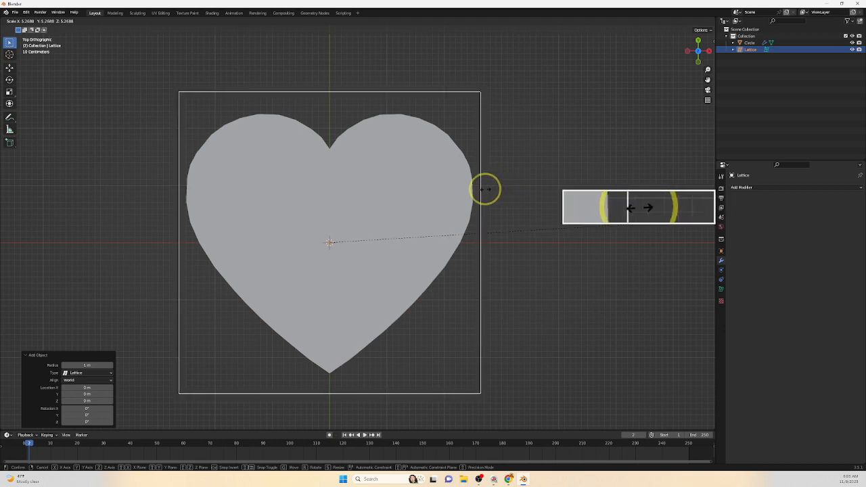
pyautogui.click(484, 189)
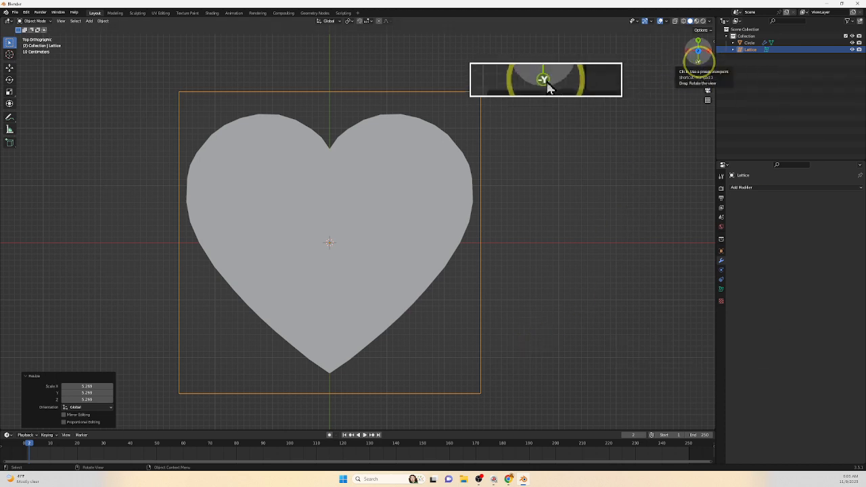
# Flatten the lattice in the front view by scaling it along Z by about 0.121
pyautogui.click(697, 60)
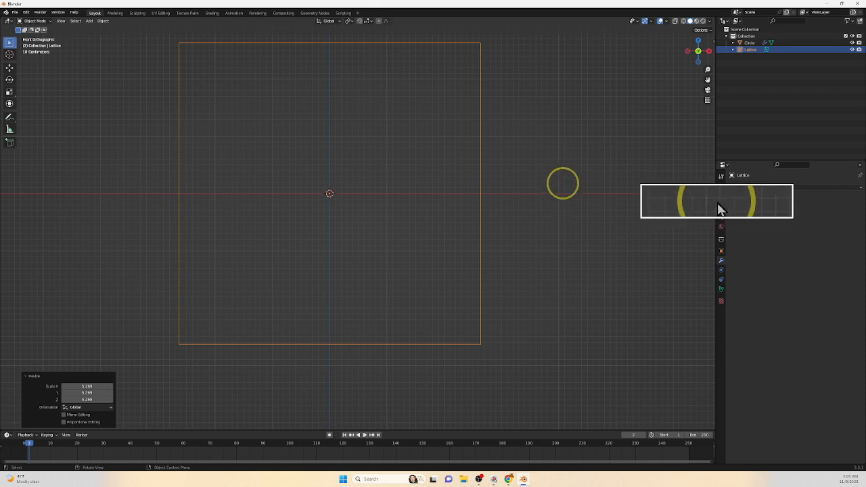
pyautogui.press('s')
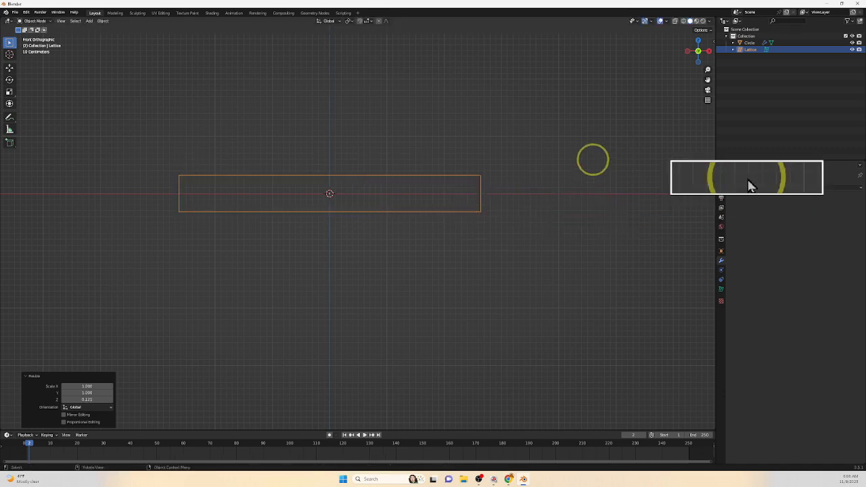
pyautogui.moveTo(583, 124); pyautogui.dragTo(529, 300, button='middle')
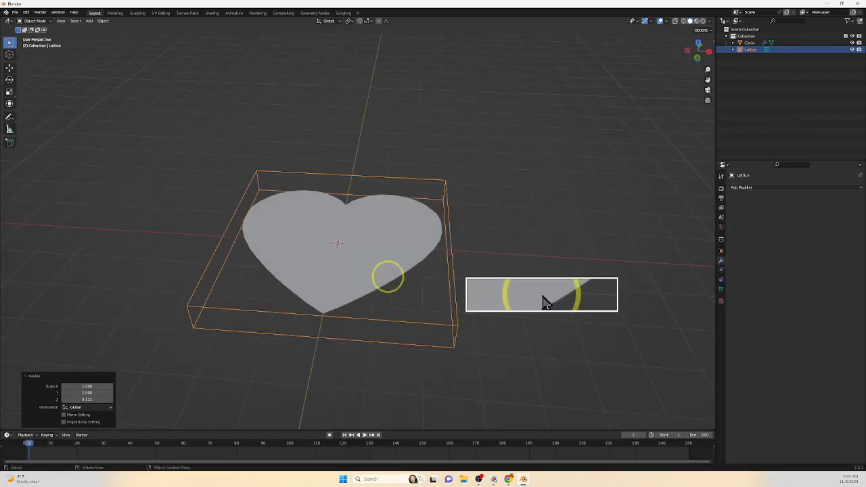
# Make the heart the active object and select its entire mesh in Edit Mode
pyautogui.click(387, 277)
pyautogui.moveTo(536, 324); pyautogui.dragTo(536, 304, button='middle')
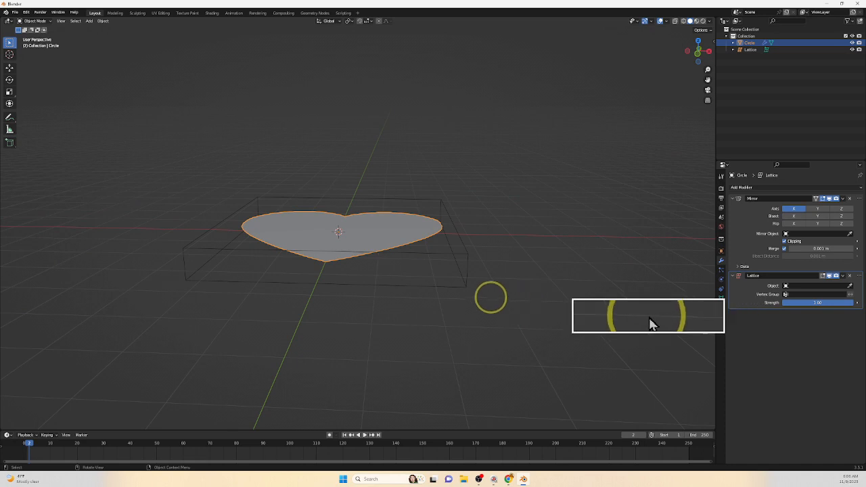
pyautogui.press('Tab')
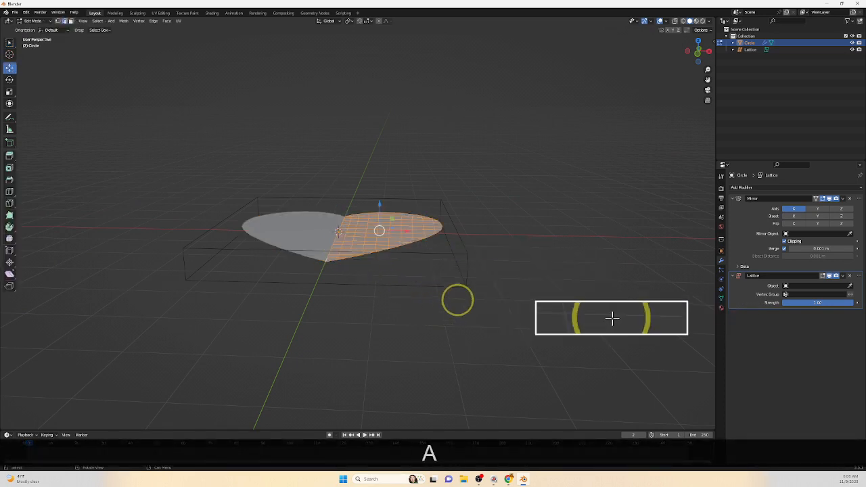
pyautogui.scroll(3, 516, 286)
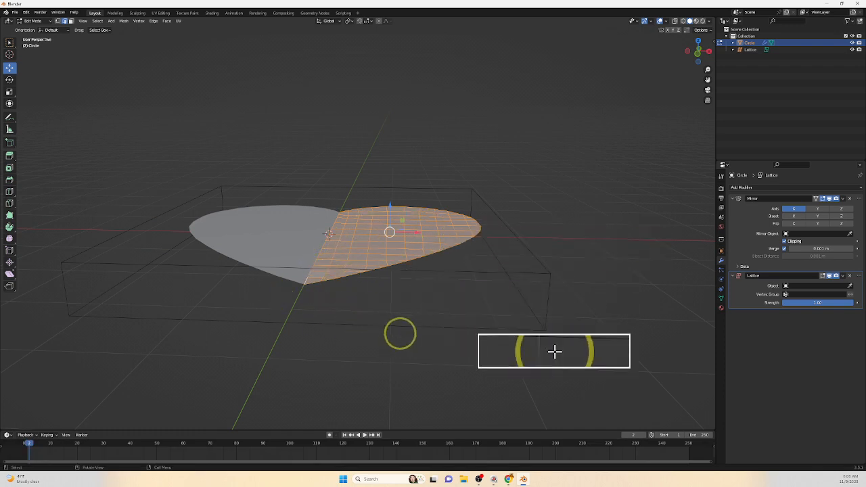
pyautogui.moveTo(449, 329)
pyautogui.mouseDown(button='middle')
pyautogui.moveTo(450, 303)
pyautogui.moveTo(452, 338)
pyautogui.moveTo(448, 331)
pyautogui.mouseUp(button='middle')
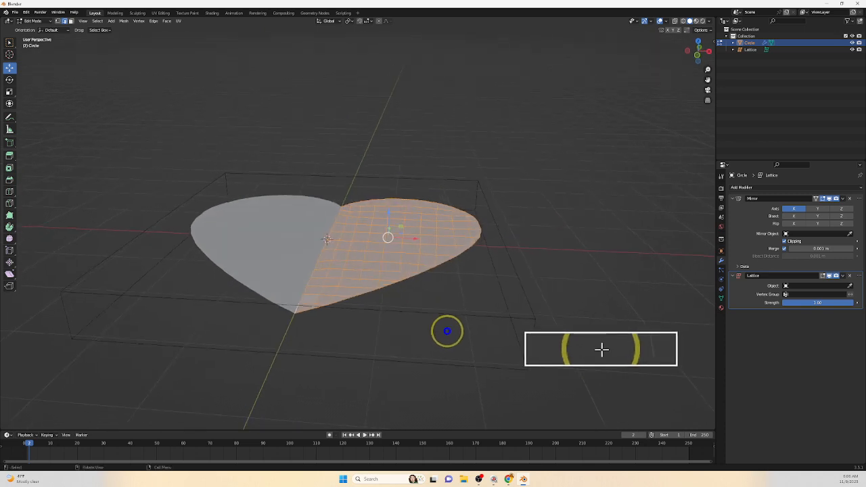
# Try extruding the selected heart faces along their normals, and undo the extrusion
pyautogui.moveTo(452, 331)
pyautogui.mouseDown(button='middle')
pyautogui.moveTo(450, 310)
pyautogui.moveTo(450, 322)
pyautogui.mouseUp(button='middle')
pyautogui.press('e')
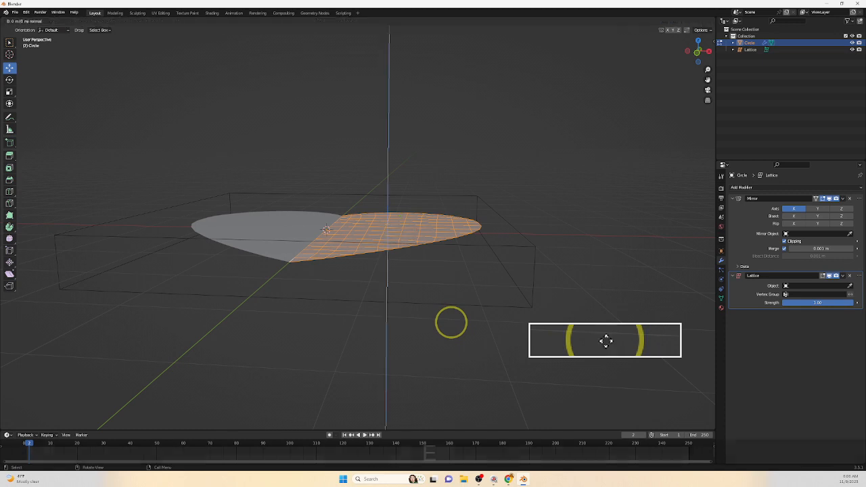
pyautogui.click(450, 311)
pyautogui.moveTo(450, 359)
pyautogui.mouseDown(button='middle')
pyautogui.moveTo(451, 322)
pyautogui.moveTo(450, 369)
pyautogui.mouseUp(button='middle')
pyautogui.hotkey('ctrl', 'z')
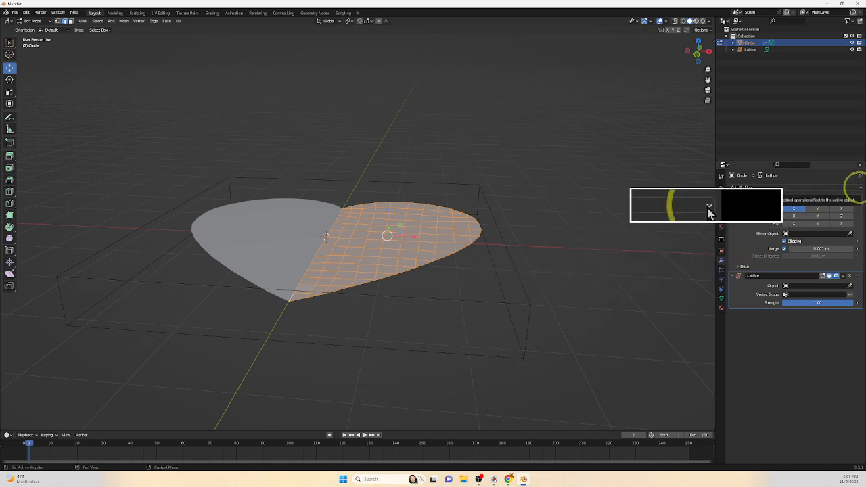
# Add a Solidify modifier to the heart and set its thickness to 0.07 m
pyautogui.click(857, 187)
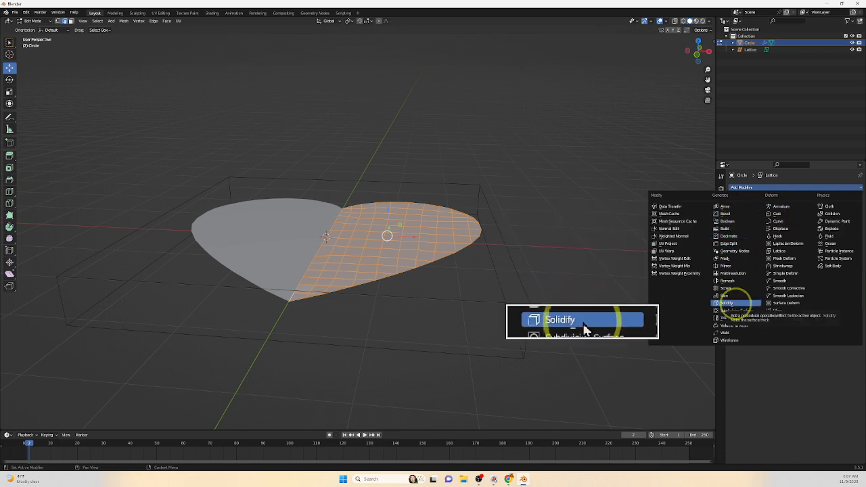
pyautogui.click(736, 302)
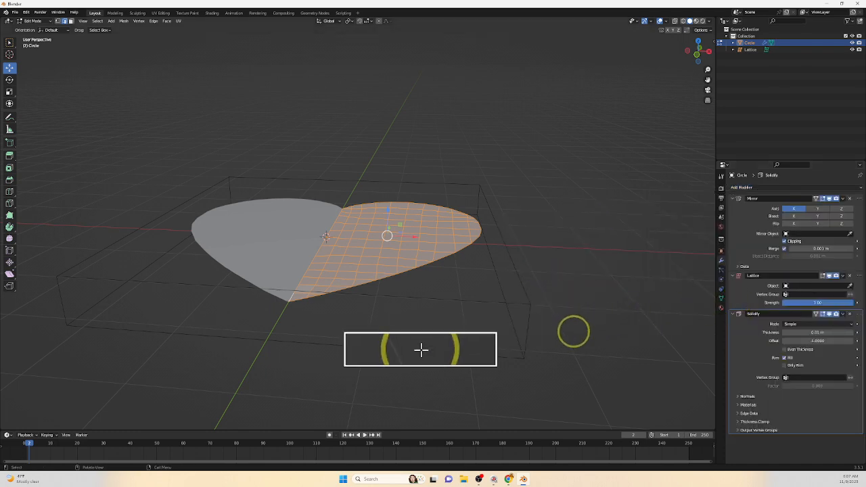
pyautogui.moveTo(422, 347); pyautogui.dragTo(427, 334, button='middle')
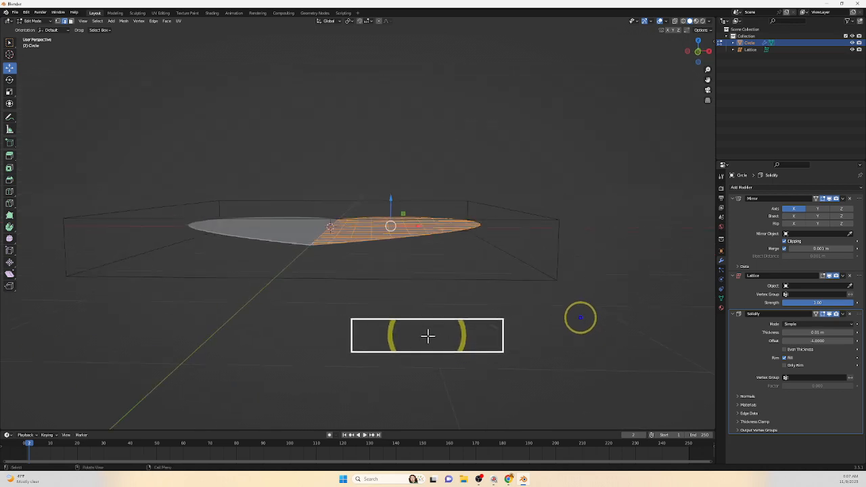
pyautogui.scroll(4, 399, 323)
pyautogui.keyDown('shift'); pyautogui.moveTo(469, 290); pyautogui.dragTo(512, 274, button='middle'); pyautogui.keyUp('shift')
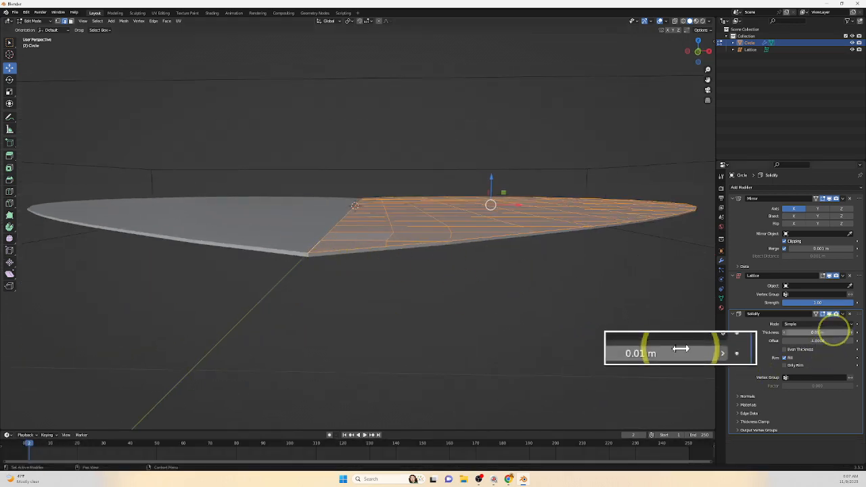
pyautogui.moveTo(402, 214); pyautogui.dragTo(404, 215)
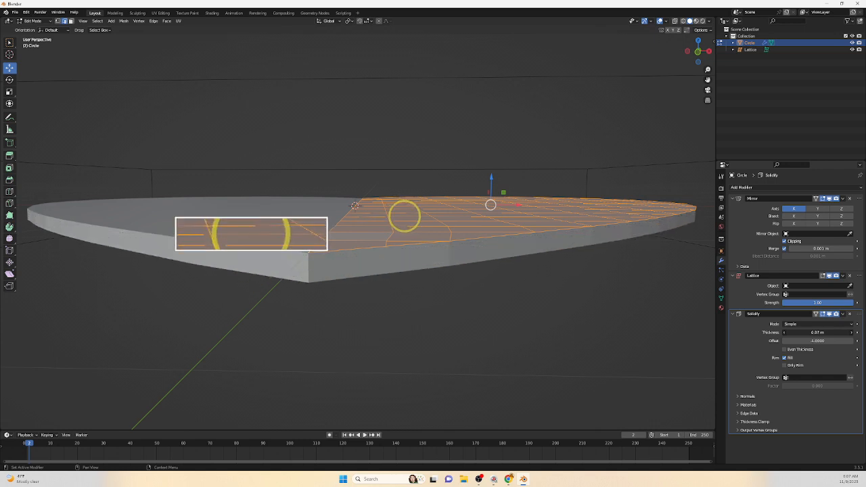
pyautogui.moveTo(404, 215); pyautogui.dragTo(676, 335, button='middle')
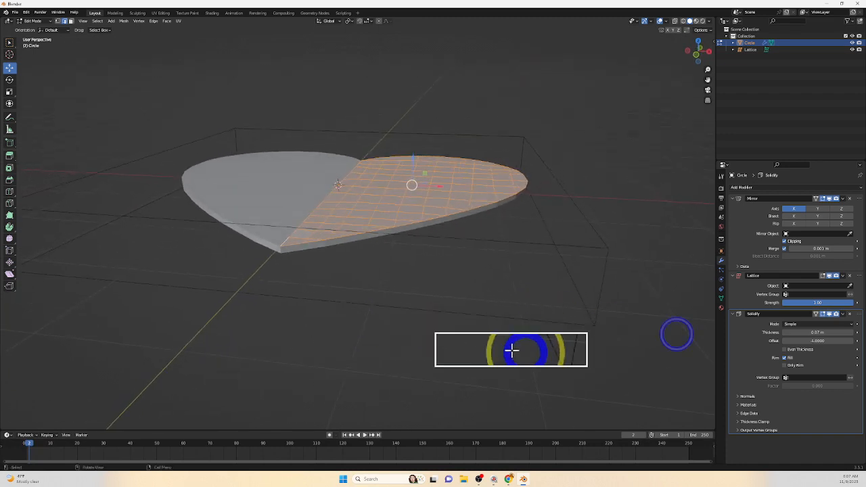
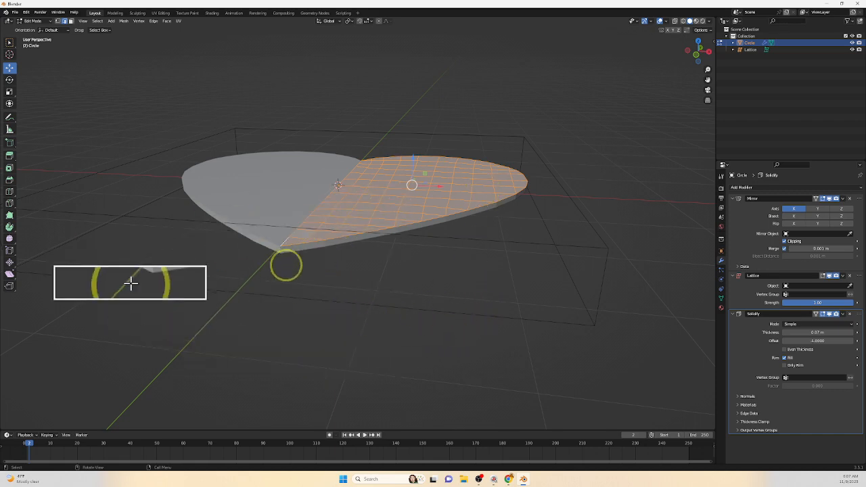
# Apply the heart's Solidify modifier in Object Mode and return to Edit Mode to check the thickened mesh
pyautogui.moveTo(465, 250)
pyautogui.mouseDown(button='middle')
pyautogui.moveTo(471, 266)
pyautogui.moveTo(469, 255)
pyautogui.mouseUp(button='middle')
pyautogui.moveTo(446, 154); pyautogui.dragTo(439, 302, button='middle')
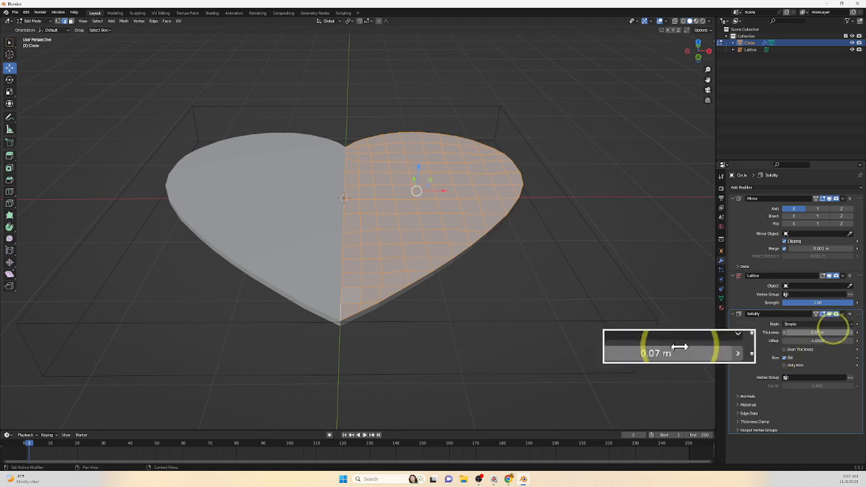
pyautogui.moveTo(560, 319); pyautogui.dragTo(553, 292, button='middle')
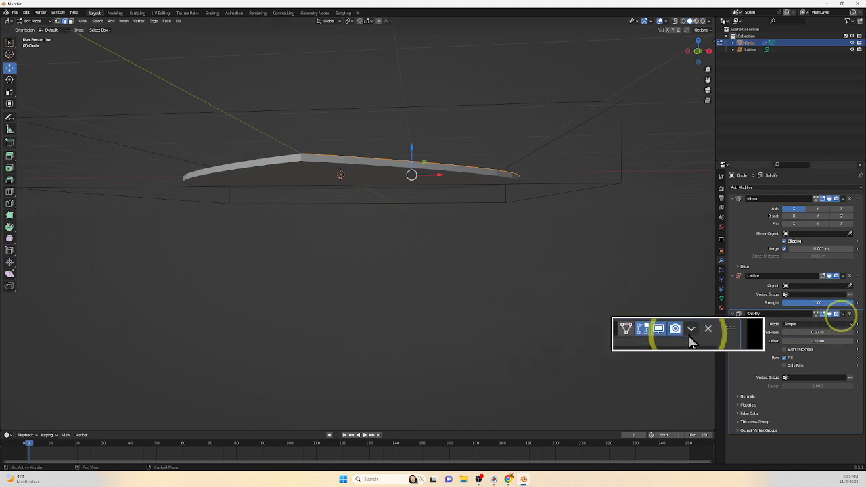
pyautogui.click(843, 313)
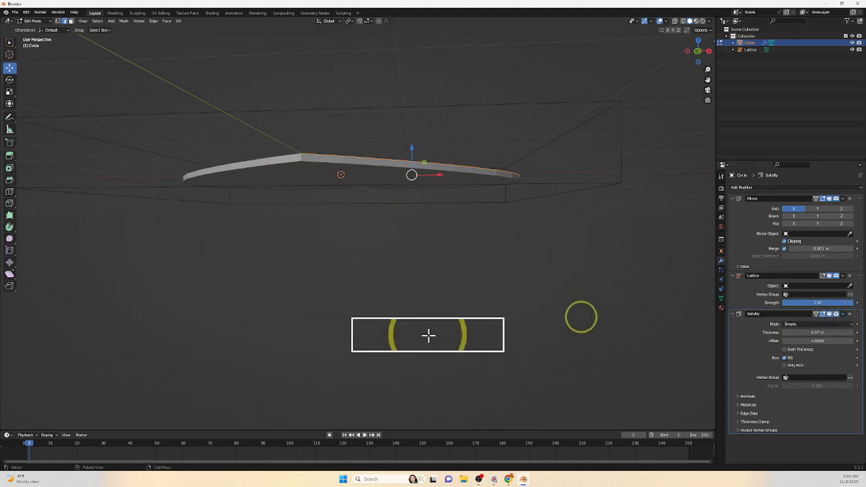
pyautogui.press('Tab')
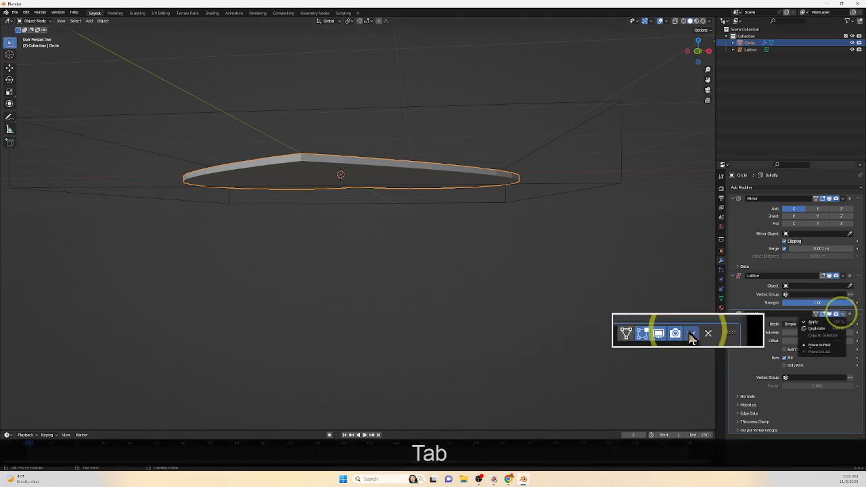
pyautogui.click(813, 322)
pyautogui.press('Tab')
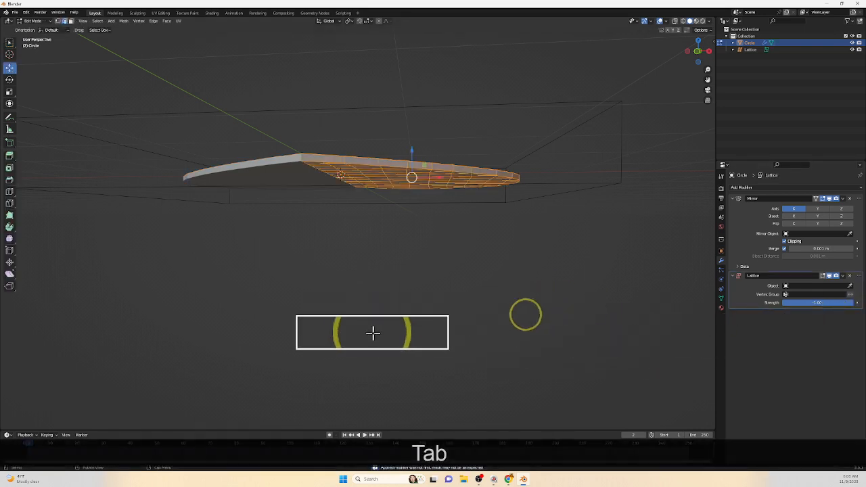
pyautogui.moveTo(526, 314); pyautogui.dragTo(432, 244, button='middle')
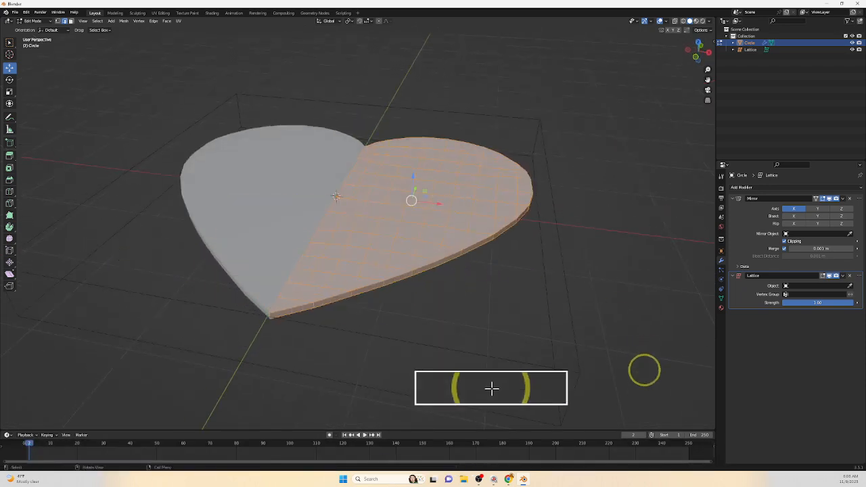
# Undo the application and addition of the heart's Solidify modifier, back to the flat mesh in Edit Mode
pyautogui.hotkey('ctrl', 'z')
pyautogui.moveTo(440, 367); pyautogui.dragTo(442, 349, button='middle')
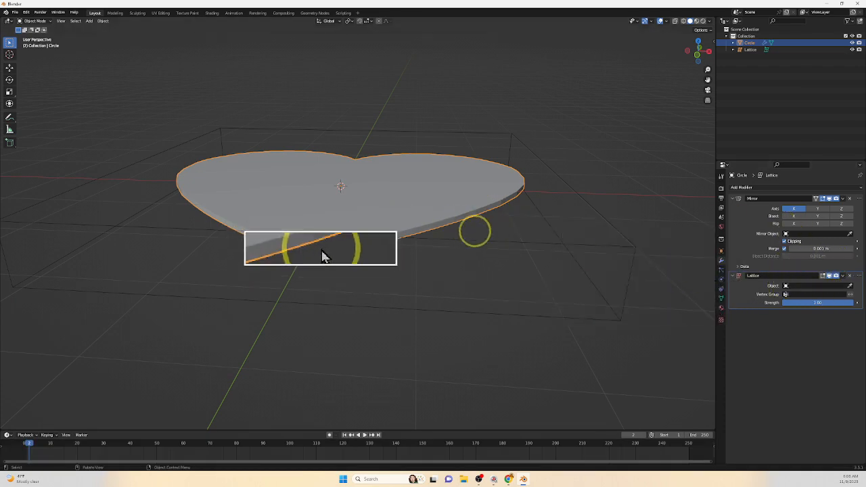
pyautogui.moveTo(365, 318); pyautogui.dragTo(358, 307, button='middle')
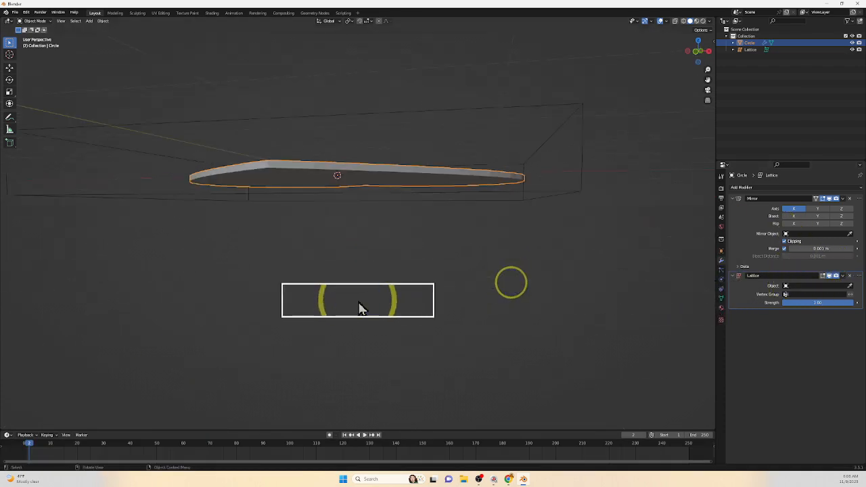
pyautogui.hotkey('ctrl', 'z')
pyautogui.hotkey('ctrl', 'z')
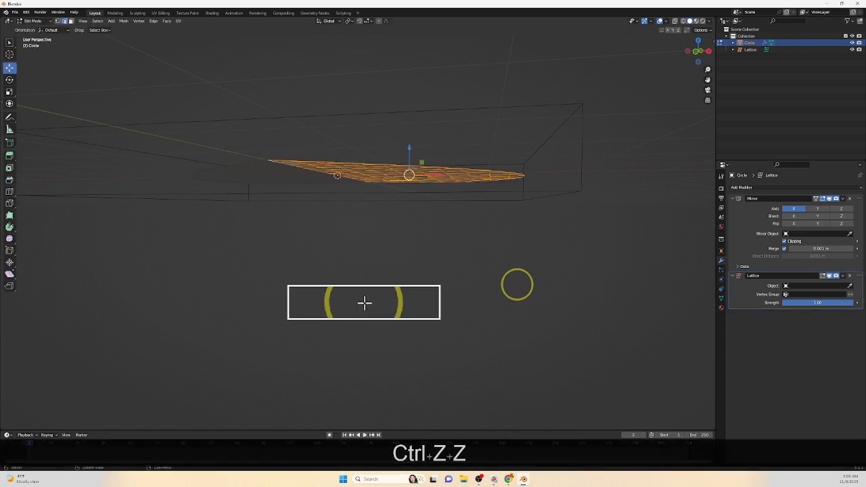
# Add a Solidify modifier to the heart below the Lattice modifier and set its thickness to 0.14 m
pyautogui.click(838, 188)
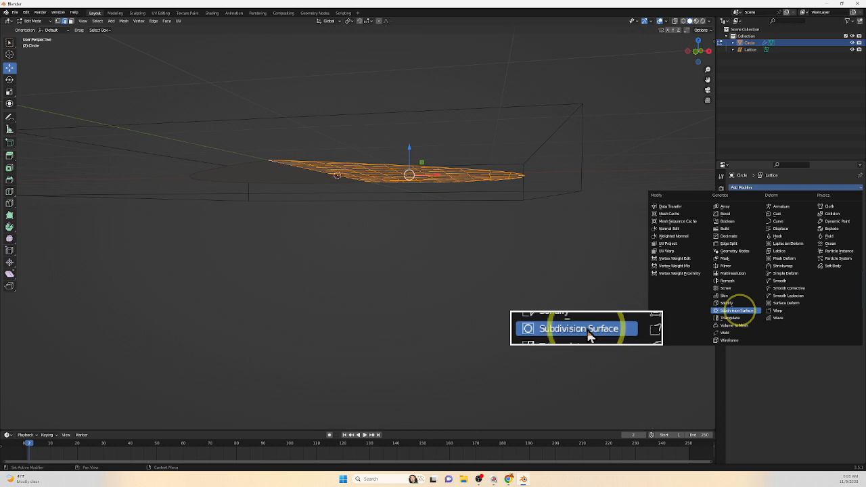
pyautogui.click(727, 302)
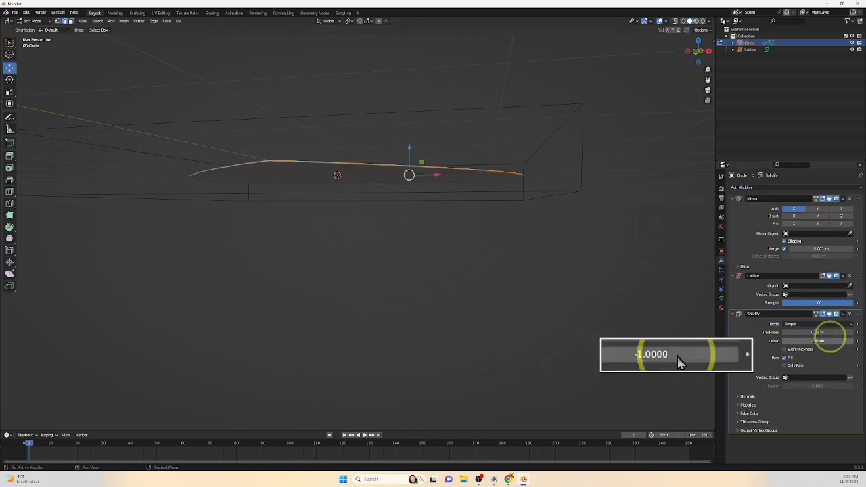
pyautogui.moveTo(831, 332); pyautogui.dragTo(840, 332)
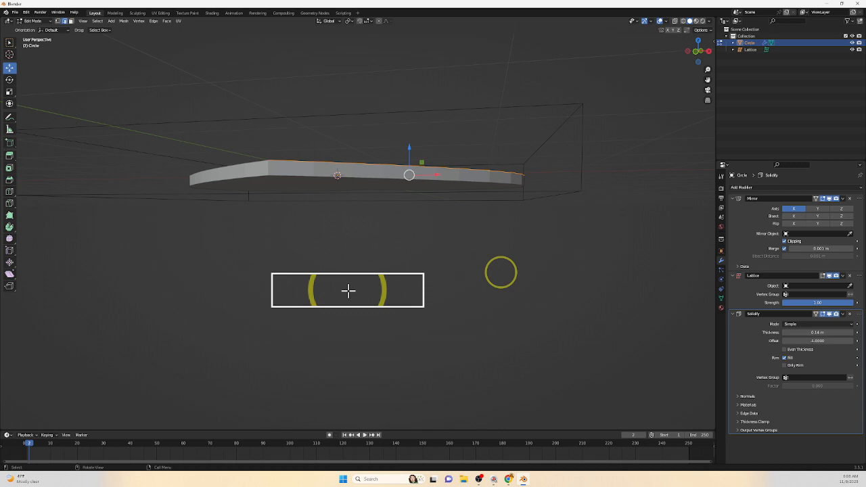
pyautogui.moveTo(345, 289); pyautogui.dragTo(443, 346, button='middle')
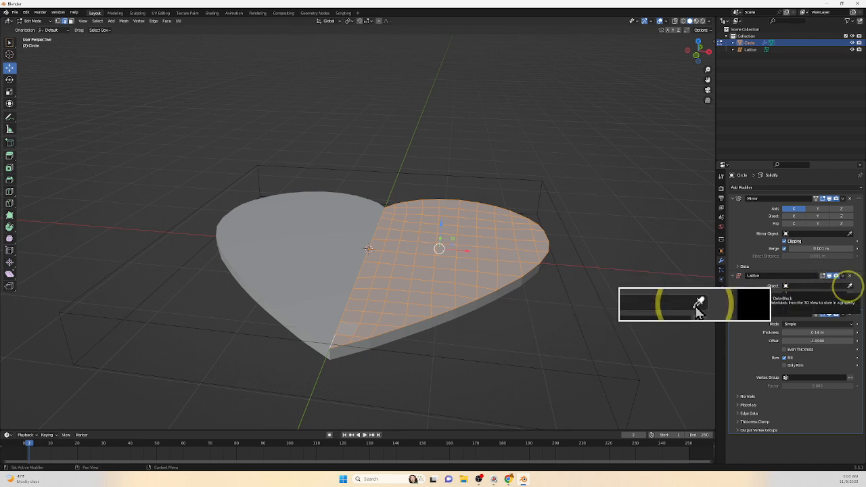
# Assign the Lattice object as the target of the heart's Lattice modifier and return to Object Mode
pyautogui.click(829, 284)
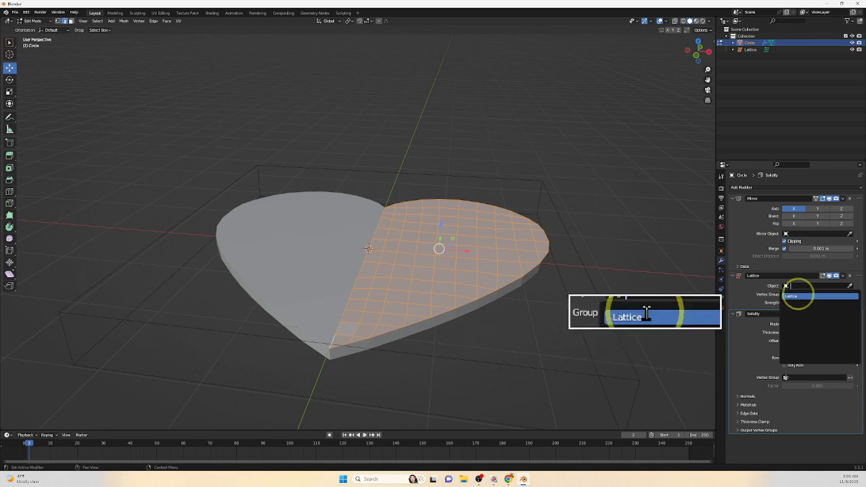
pyautogui.click(791, 296)
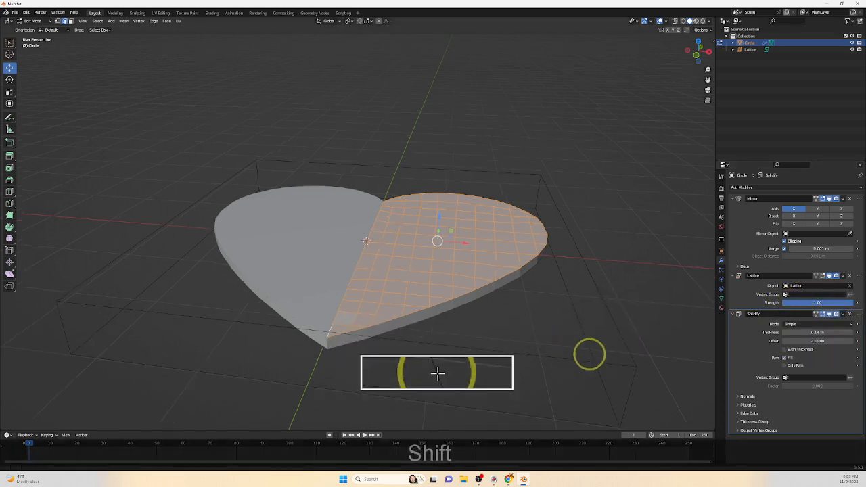
pyautogui.keyDown('shift'); pyautogui.moveTo(438, 372); pyautogui.dragTo(418, 373, button='middle'); pyautogui.keyUp('shift')
pyautogui.press('Tab')
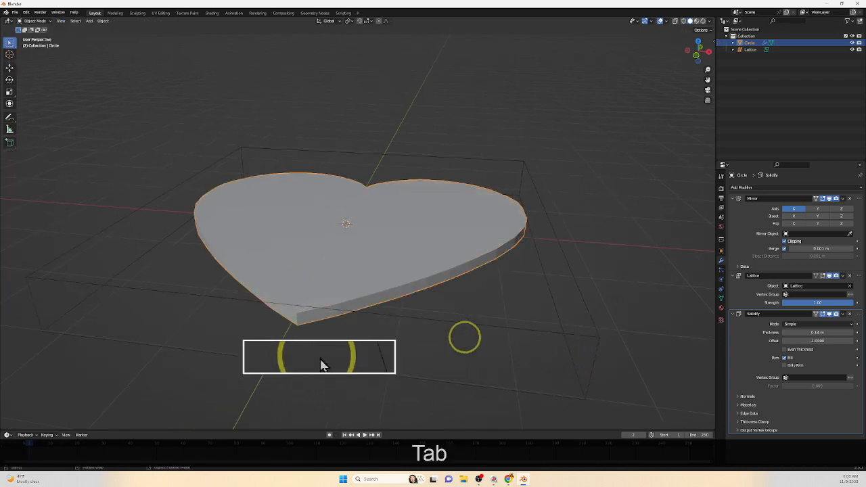
pyautogui.moveTo(281, 306); pyautogui.dragTo(289, 316, button='middle')
pyautogui.scroll(-2, 304, 320)
pyautogui.keyDown('shift'); pyautogui.moveTo(479, 308); pyautogui.dragTo(481, 326, button='middle'); pyautogui.keyUp('shift')
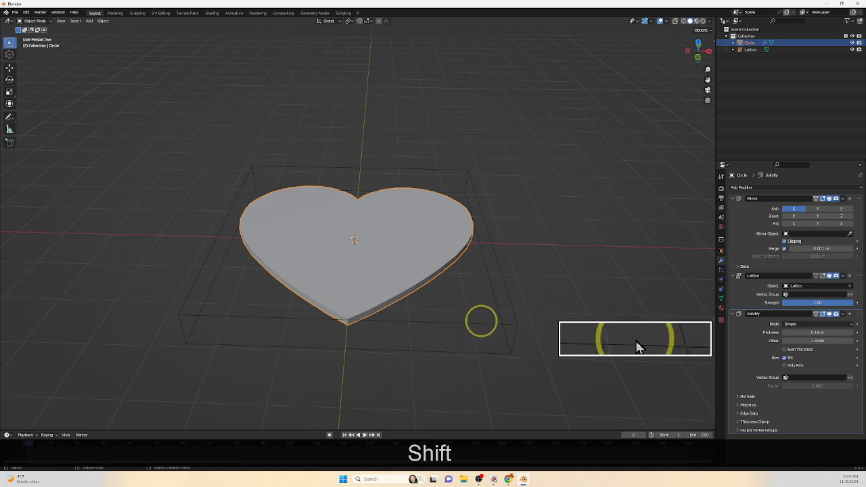
# Select the lattice around the heart and set its U and V resolution to 3
pyautogui.click(492, 324)
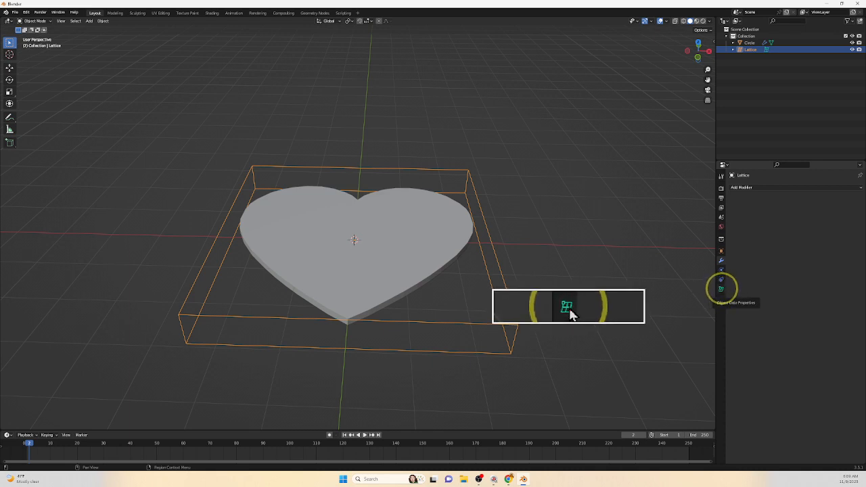
pyautogui.click(721, 288)
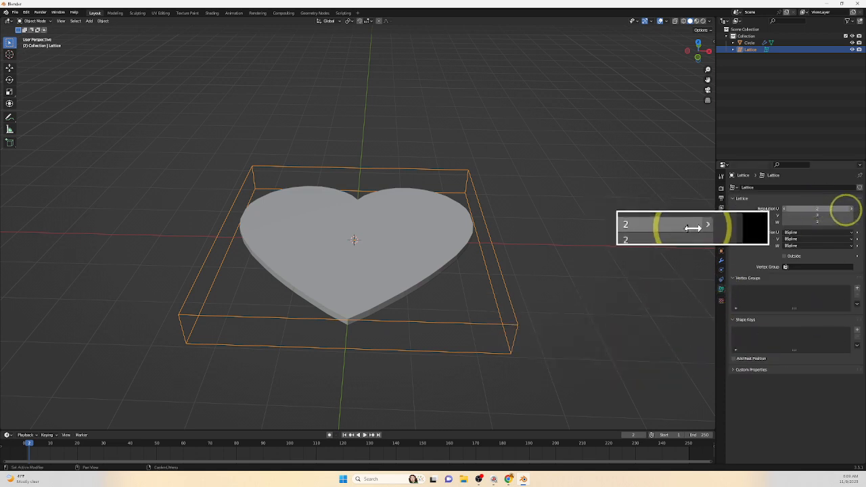
pyautogui.click(850, 209)
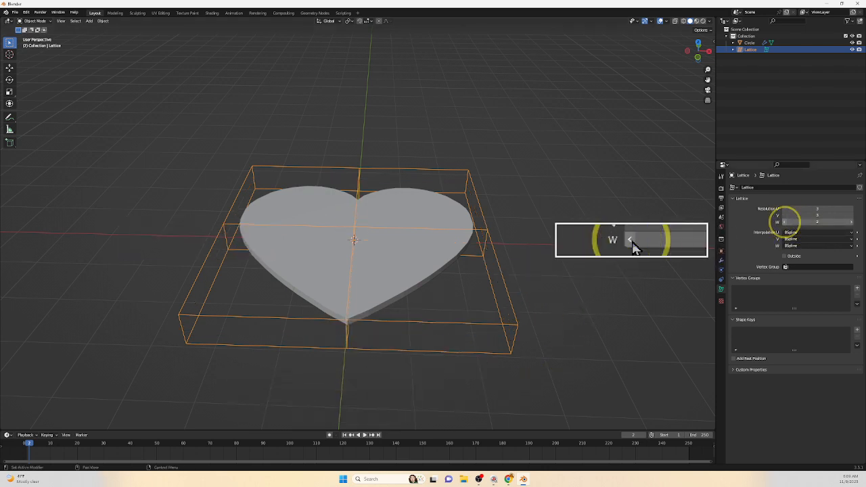
# Try a V resolution of 4 on the lattice and set it back to 3
pyautogui.moveTo(452, 392); pyautogui.dragTo(449, 362, button='middle')
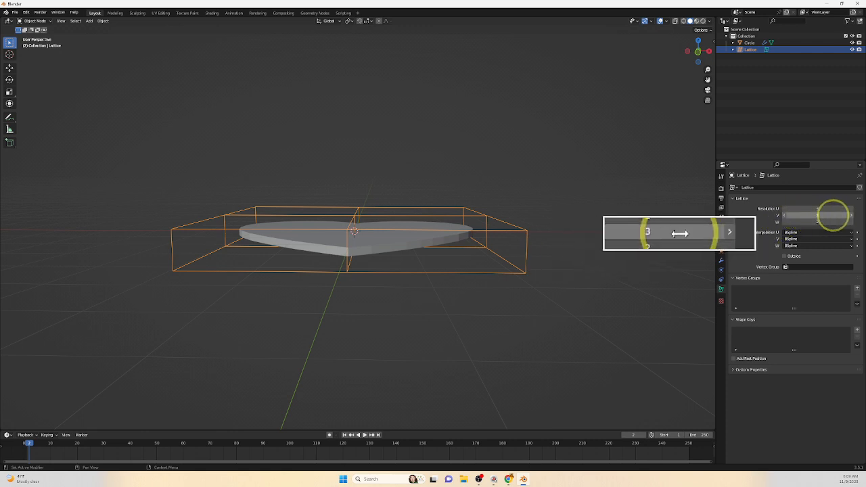
pyautogui.click(850, 215)
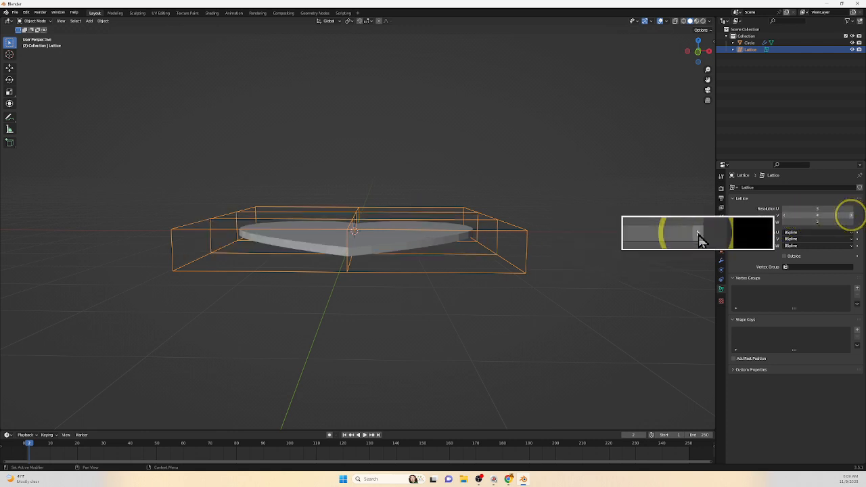
pyautogui.moveTo(541, 243); pyautogui.dragTo(537, 289, button='middle')
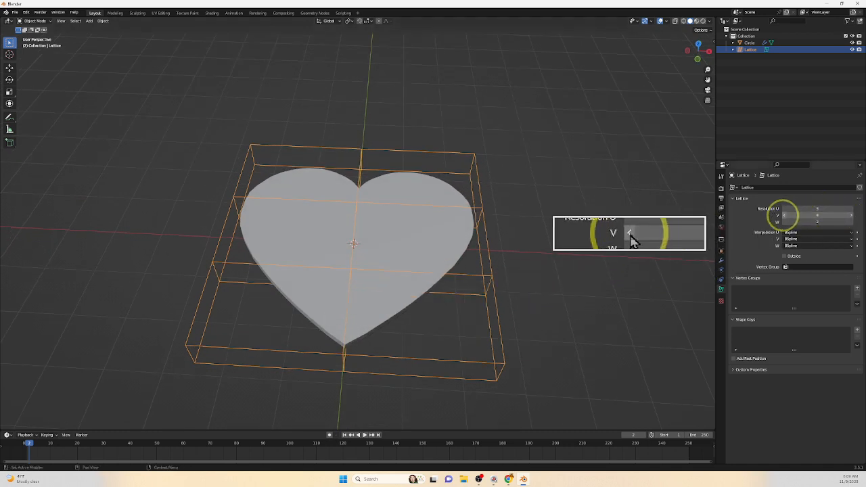
pyautogui.click(784, 216)
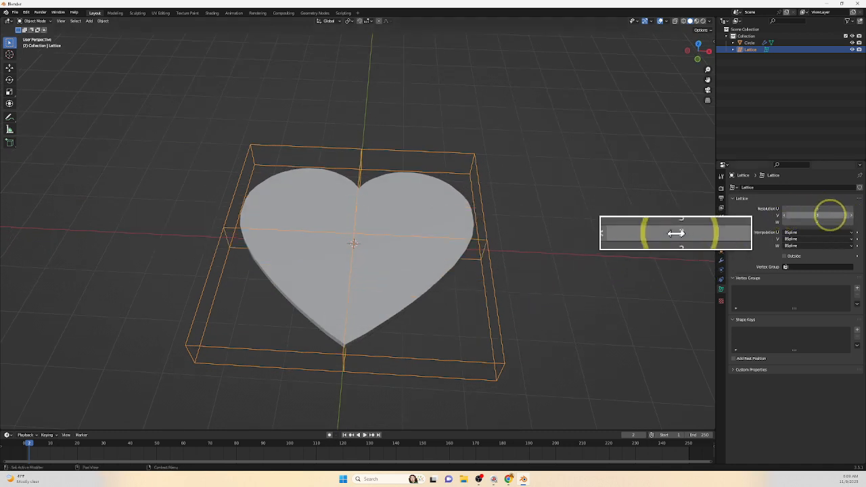
pyautogui.click(850, 215)
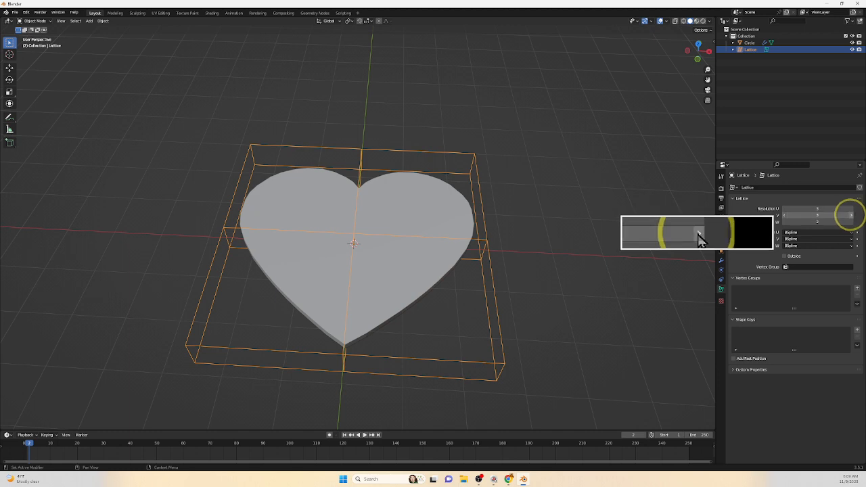
pyautogui.click(850, 215)
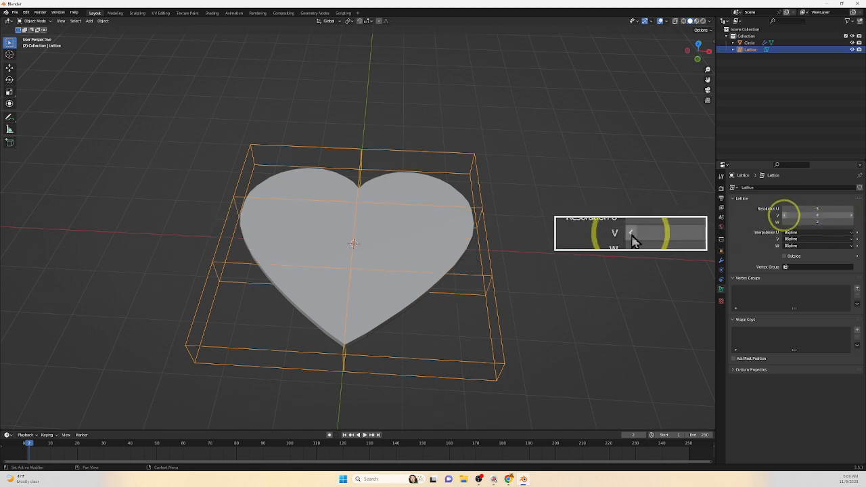
pyautogui.click(783, 215)
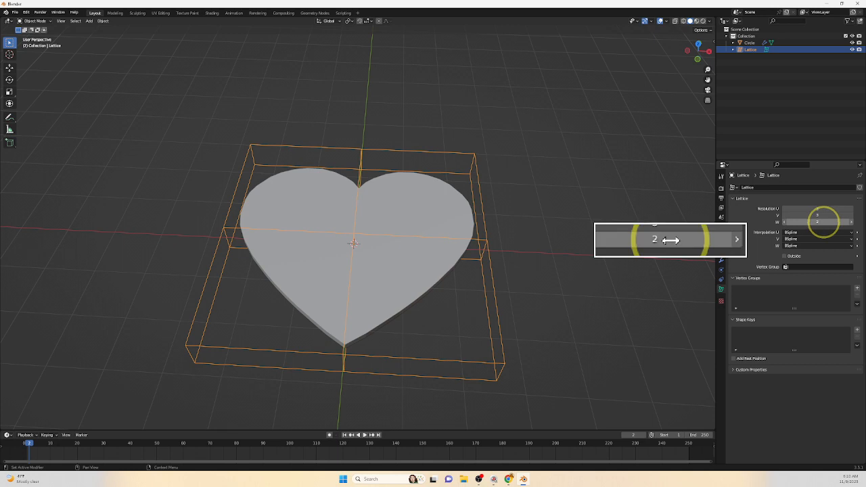
# Enter Edit Mode on the lattice and activate the Move tool
pyautogui.moveTo(610, 317)
pyautogui.mouseDown(button='middle')
pyautogui.moveTo(624, 299)
pyautogui.moveTo(609, 311)
pyautogui.mouseUp(button='middle')
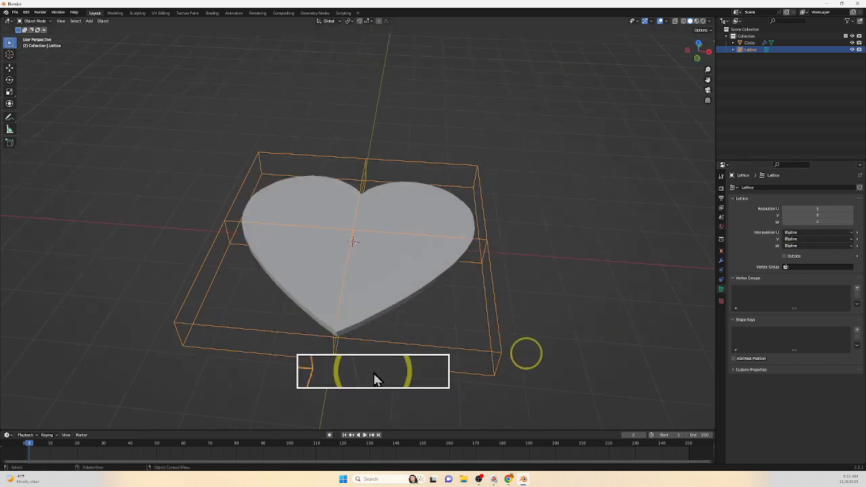
pyautogui.press('Tab')
pyautogui.click(10, 68)
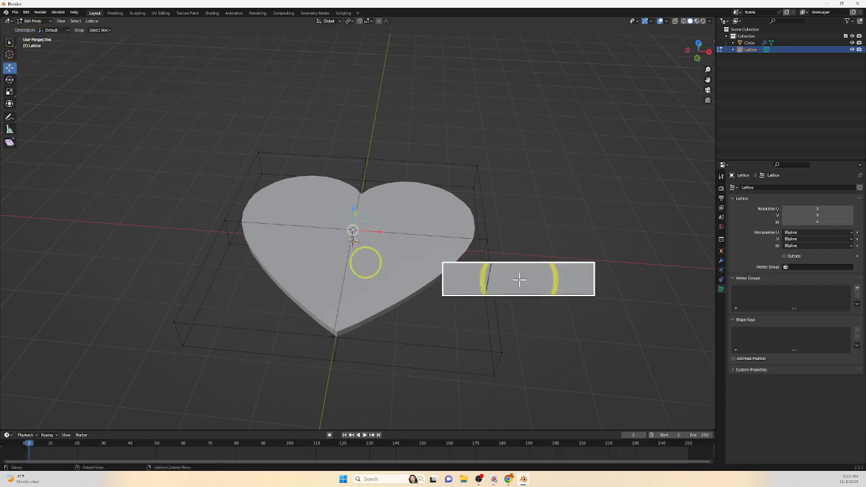
# Try raising the lattice's top centre point high above the heart along Z, and undo the moves
pyautogui.moveTo(365, 262); pyautogui.dragTo(347, 180, button='middle')
pyautogui.moveTo(359, 197); pyautogui.dragTo(359, 130)
pyautogui.moveTo(383, 180); pyautogui.dragTo(455, 241, button='middle')
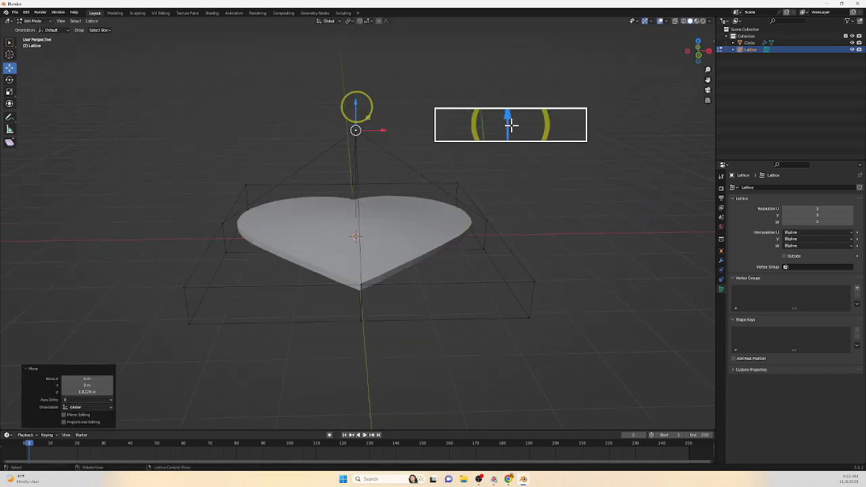
pyautogui.moveTo(357, 106); pyautogui.dragTo(358, 40)
pyautogui.moveTo(478, 211); pyautogui.dragTo(174, 247, button='middle')
pyautogui.moveTo(529, 211); pyautogui.dragTo(380, 288, button='middle')
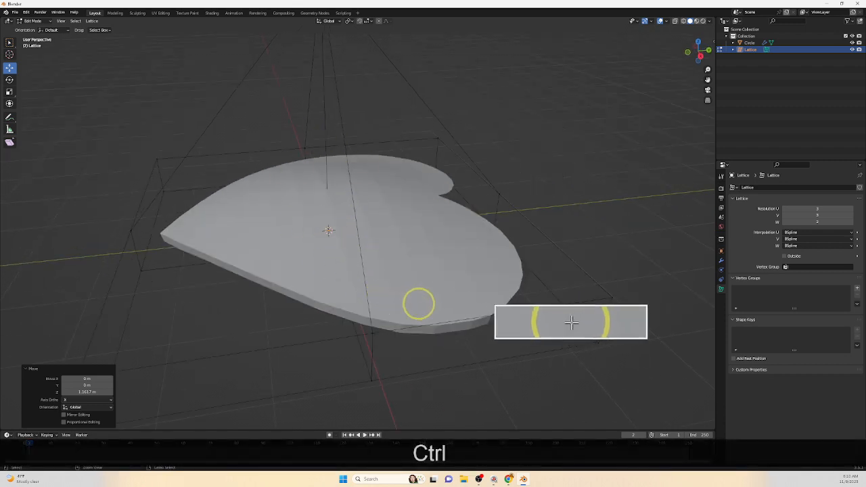
pyautogui.moveTo(451, 305); pyautogui.dragTo(450, 286, button='middle')
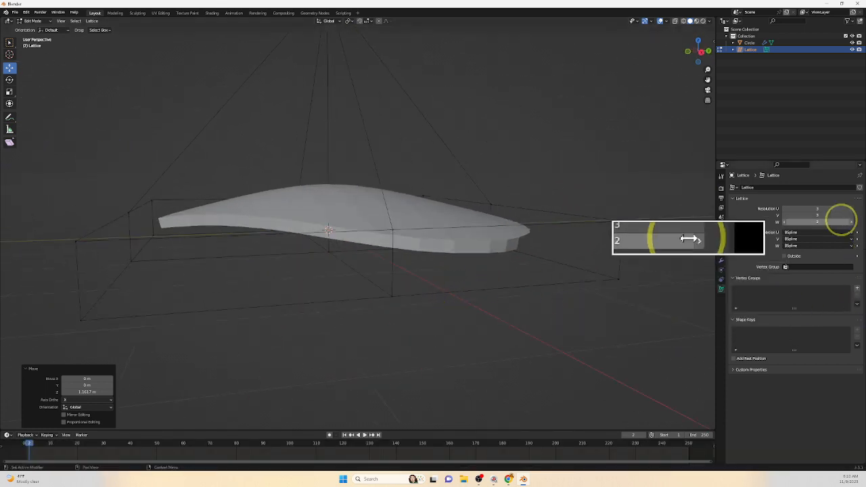
pyautogui.hotkey('ctrl', 'z')
pyautogui.hotkey('ctrl', 'z')
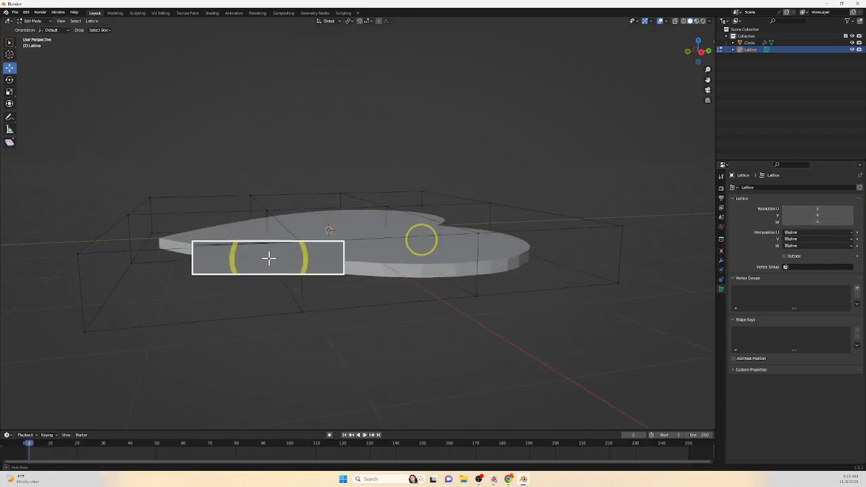
# Set the lattice's V resolution to 5
pyautogui.moveTo(421, 239); pyautogui.dragTo(412, 244, button='middle')
pyautogui.click(849, 215)
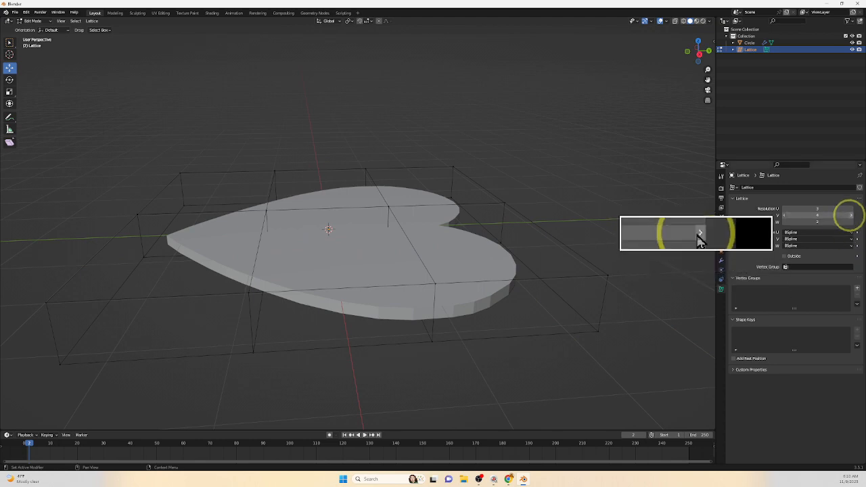
pyautogui.moveTo(152, 242); pyautogui.dragTo(245, 309, button='middle')
pyautogui.moveTo(269, 235); pyautogui.dragTo(237, 316, button='middle')
# Raise the lattice's top centre point along Z, and raise the neighbouring point toward the heart's notch by about 0.69 m
pyautogui.click(375, 231)
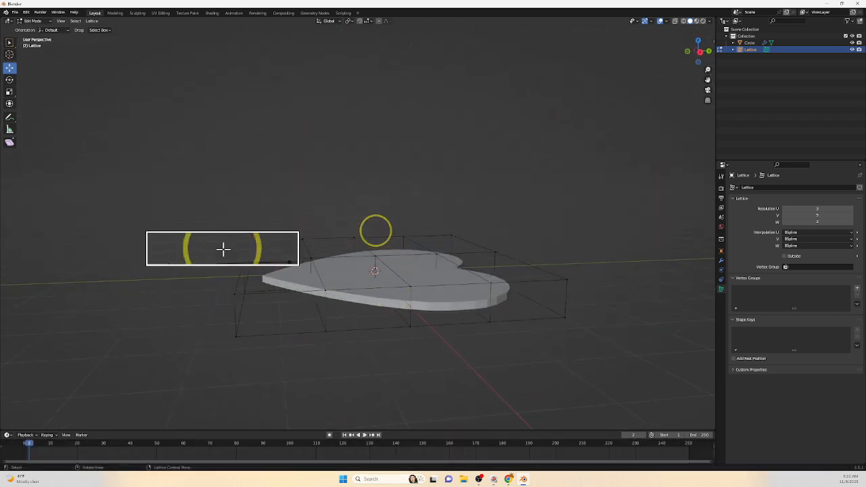
pyautogui.moveTo(376, 233); pyautogui.dragTo(376, 207)
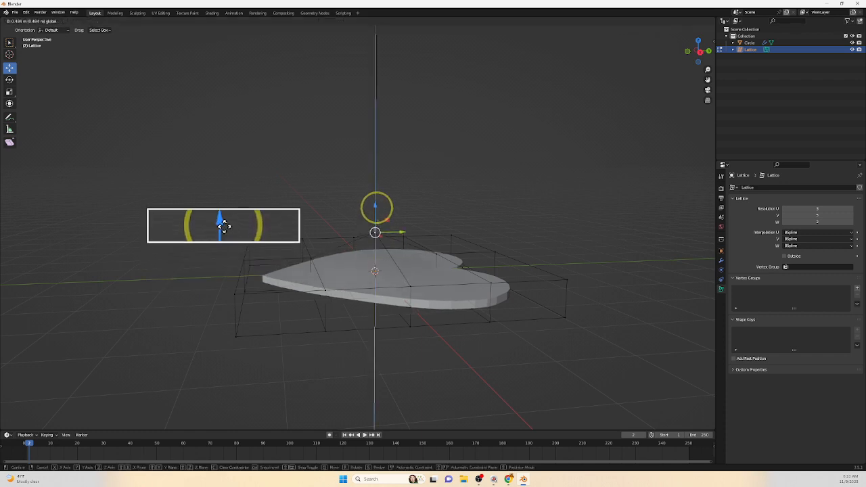
pyautogui.moveTo(229, 177); pyautogui.dragTo(274, 240)
pyautogui.click(434, 258)
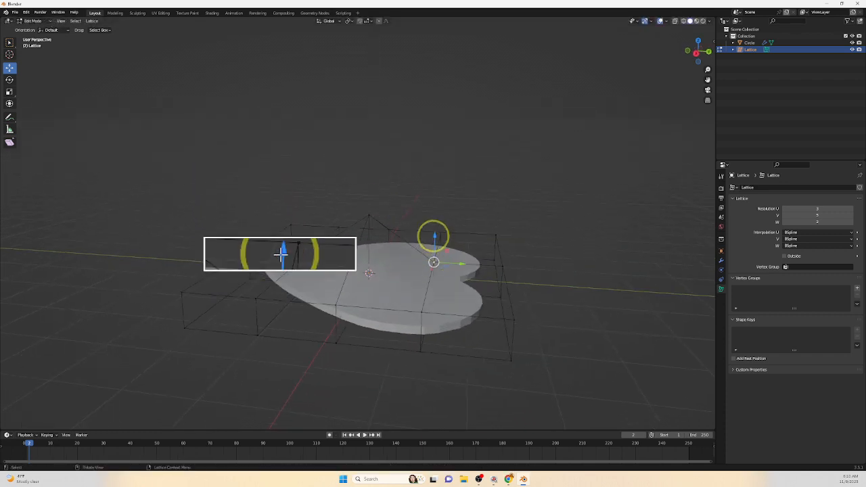
pyautogui.moveTo(435, 234); pyautogui.dragTo(430, 214)
pyautogui.moveTo(278, 222); pyautogui.dragTo(278, 285)
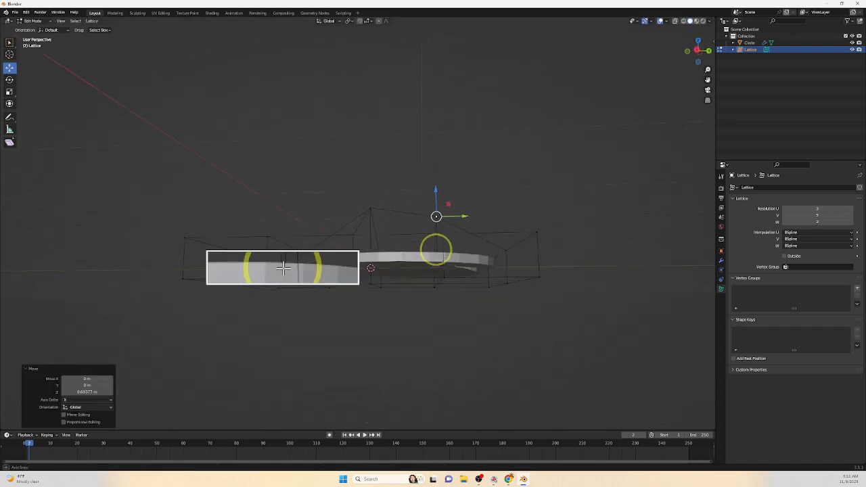
pyautogui.moveTo(281, 280); pyautogui.dragTo(271, 363, button='middle')
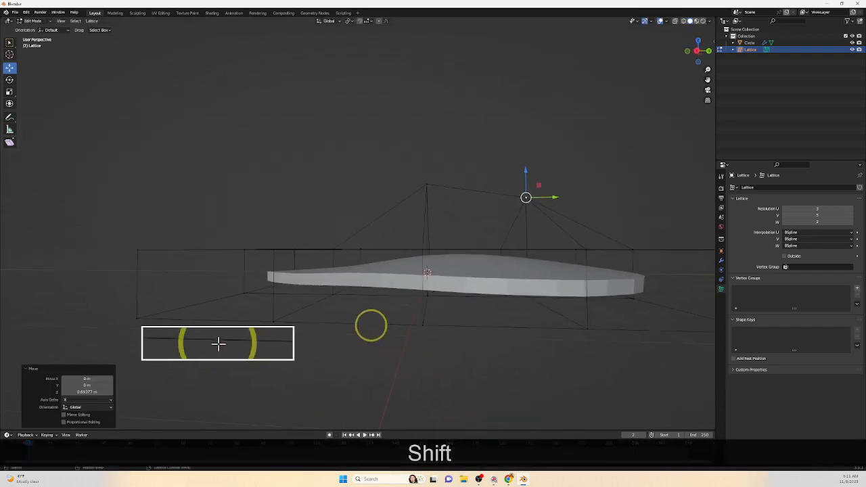
# Raise the top lattice point between the centre and the heart's tip, and raise the notch-side point further along Z
pyautogui.click(336, 242)
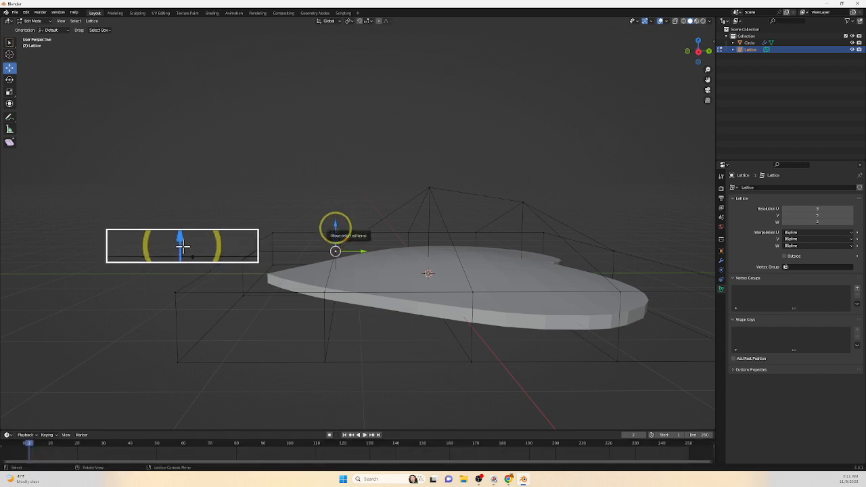
pyautogui.moveTo(334, 226); pyautogui.dragTo(331, 196)
pyautogui.moveTo(317, 234); pyautogui.dragTo(414, 199, button='middle')
pyautogui.click(419, 203)
pyautogui.moveTo(419, 184); pyautogui.dragTo(426, 160)
# Raise the lattice's top centre point further along Z, and raise the neighbouring point toward the heart's tip by about 0.29 m
pyautogui.click(352, 191)
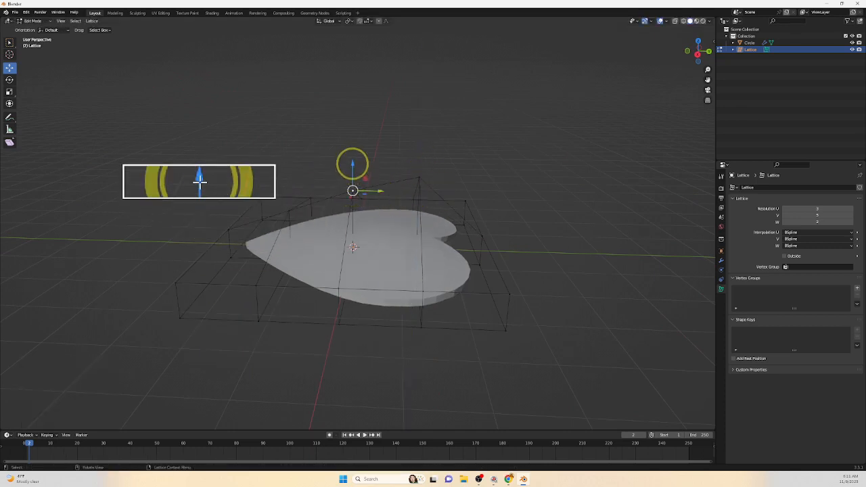
pyautogui.moveTo(352, 160); pyautogui.dragTo(347, 132)
pyautogui.click(290, 208)
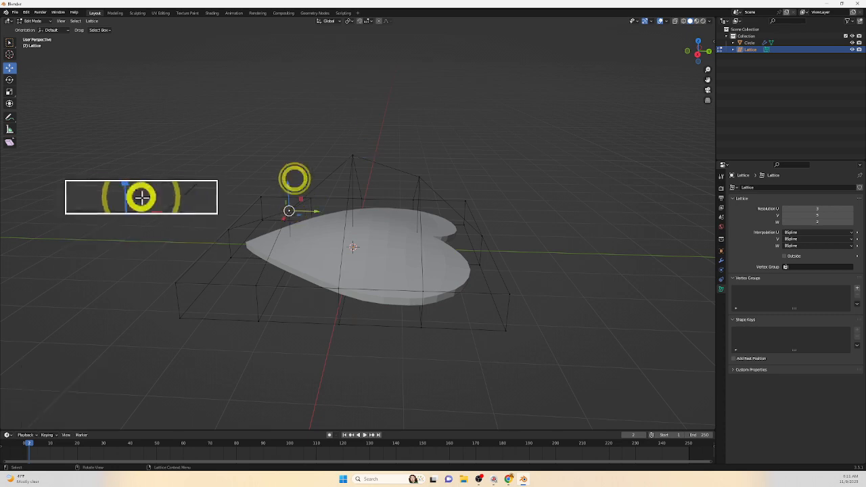
pyautogui.moveTo(289, 182); pyautogui.dragTo(288, 172)
# Lower the two outer bottom lattice points in the row between the centre and the heart's tip by about 0.35 m along Z
pyautogui.moveTo(453, 324); pyautogui.dragTo(473, 306, button='middle')
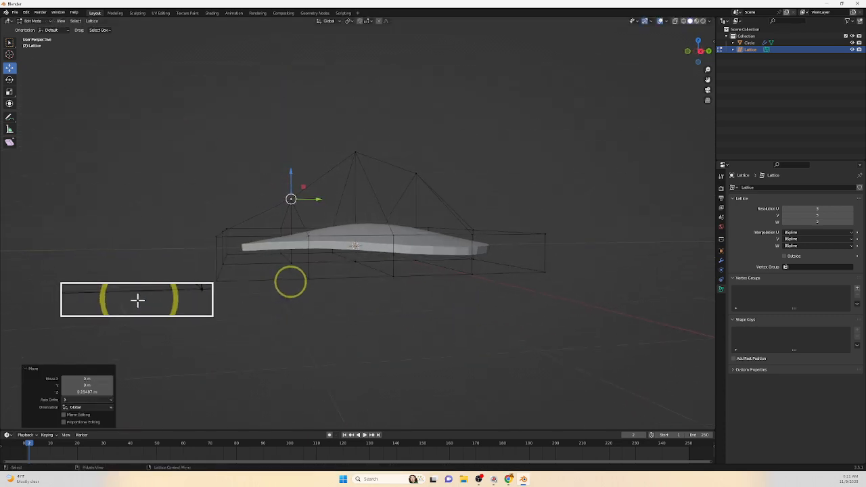
pyautogui.click(308, 278)
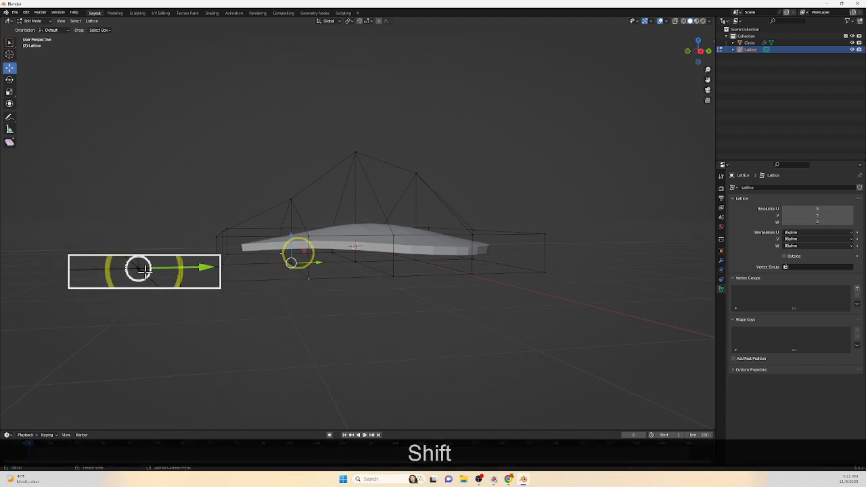
pyautogui.keyDown('shift'); pyautogui.click(433, 252); pyautogui.keyUp('shift')
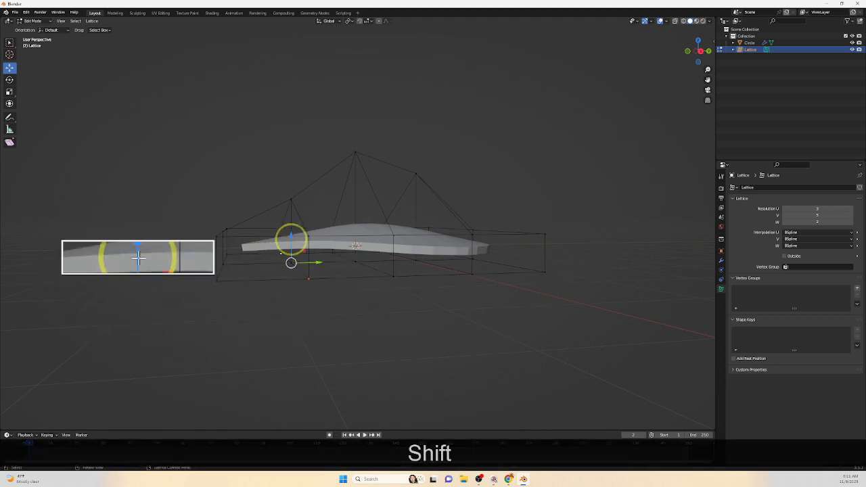
pyautogui.moveTo(290, 236); pyautogui.dragTo(294, 254)
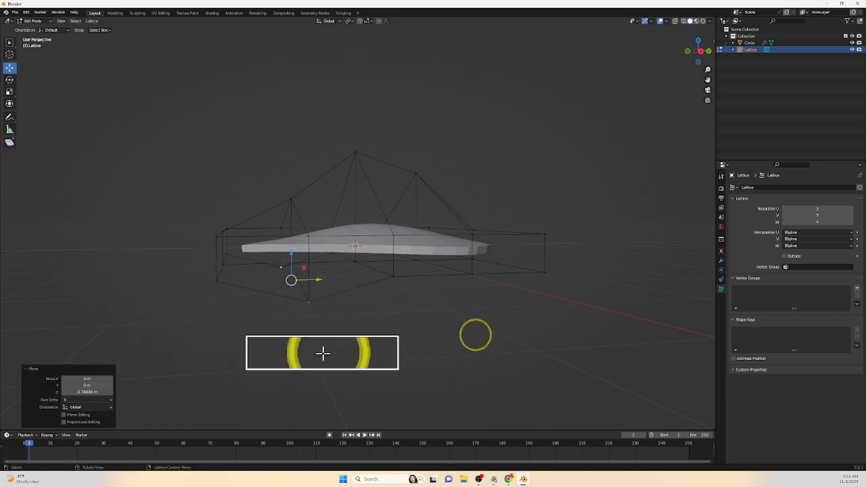
# Raise the top middle lattice point between the centre and the heart's tip by about another 0.34 m along Z
pyautogui.moveTo(280, 302); pyautogui.dragTo(370, 321, button='middle')
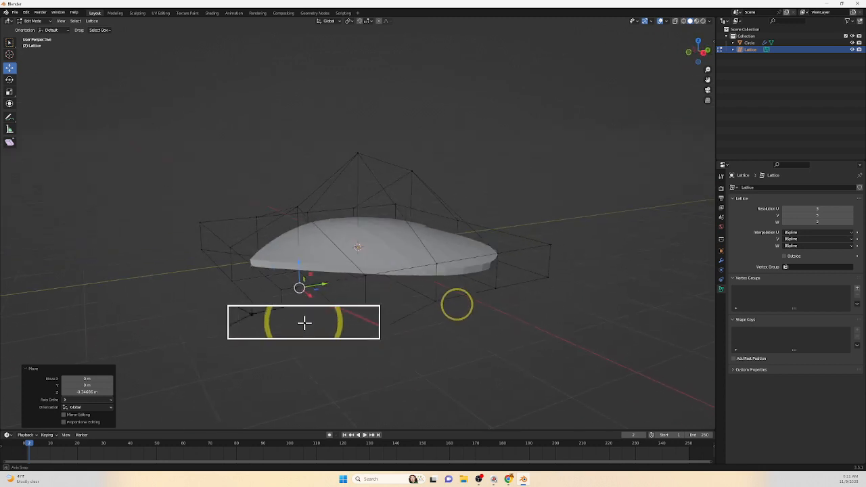
pyautogui.click(297, 201)
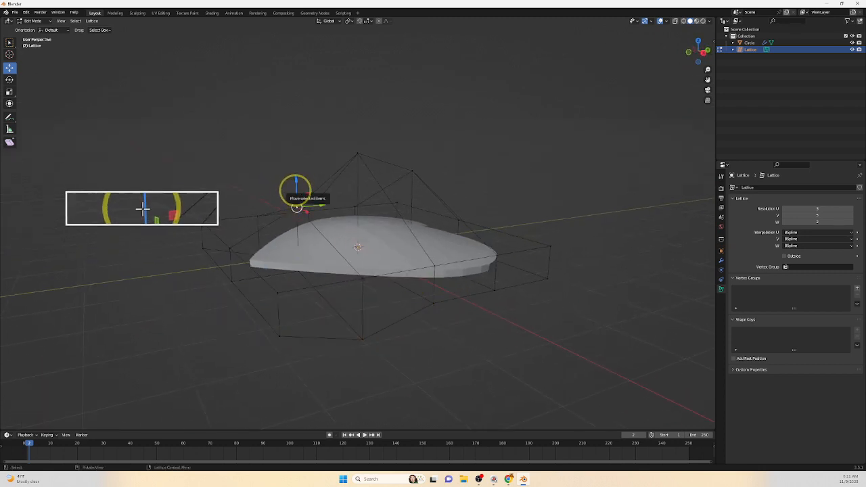
pyautogui.moveTo(296, 188); pyautogui.dragTo(297, 171)
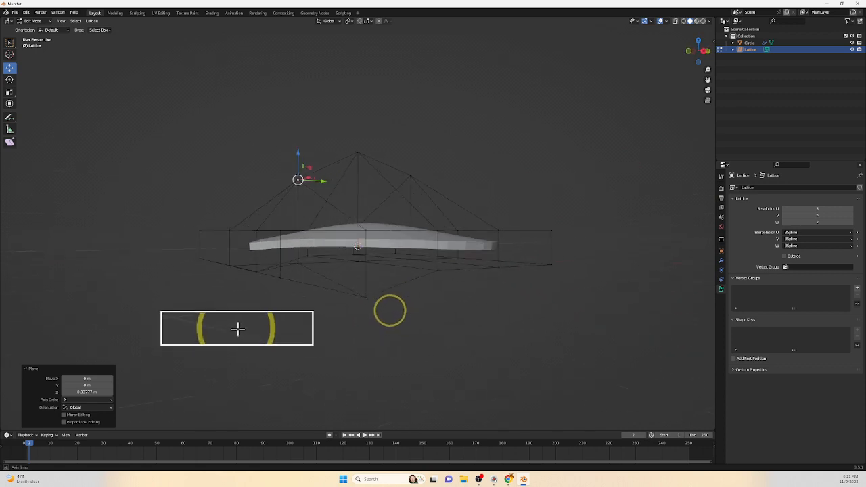
pyautogui.moveTo(150, 328); pyautogui.dragTo(154, 336, button='middle')
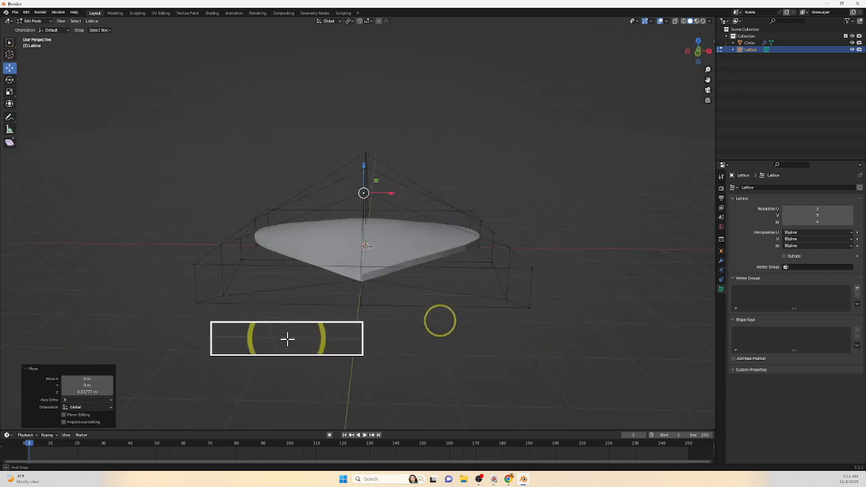
pyautogui.scroll(-2, 441, 347)
pyautogui.keyDown('shift'); pyautogui.moveTo(452, 325); pyautogui.dragTo(536, 354, button='middle'); pyautogui.keyUp('shift')
pyautogui.keyDown('shift'); pyautogui.moveTo(437, 291); pyautogui.dragTo(505, 317, button='middle'); pyautogui.keyUp('shift')
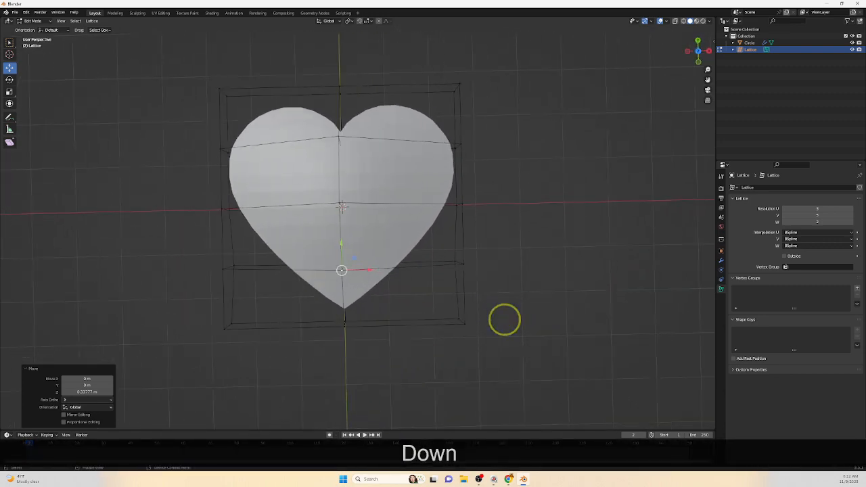